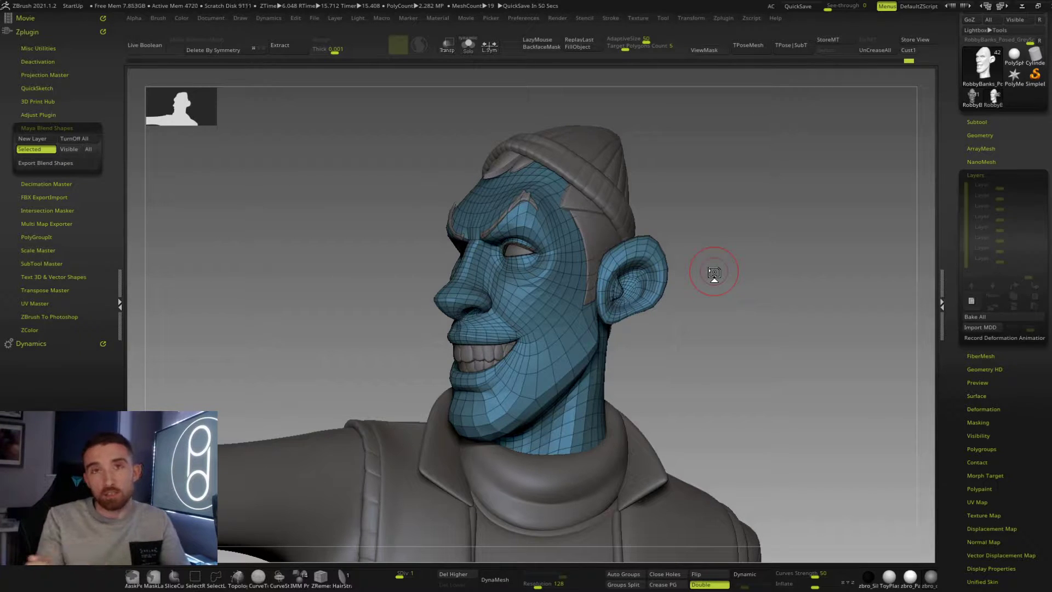
- Hide the polyframe and examine the posed character's full figure and the sculpted head up close
{"action": "left_click_drag", "start_coordinate": [714, 272], "coordinate": [726, 262]}
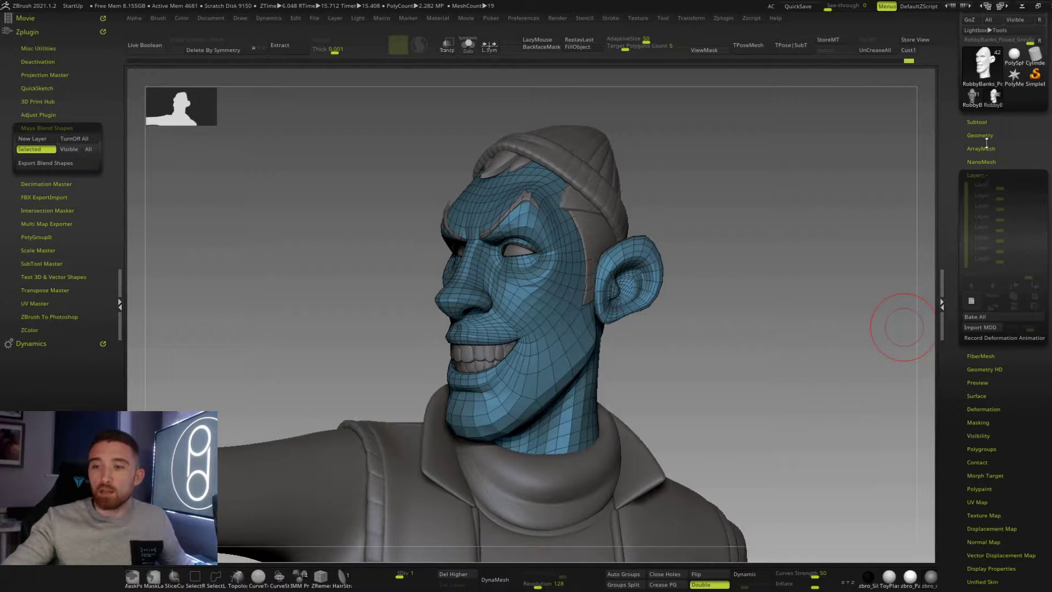
{"action": "left_click_drag", "start_coordinate": [711, 274], "coordinate": [720, 276]}
{"action": "left_click_drag", "start_coordinate": [747, 320], "coordinate": [542, 231]}
{"action": "key", "text": "shift+f"}
{"action": "left_click_drag", "start_coordinate": [667, 312], "coordinate": [667, 143], "text": "alt"}
{"action": "right_click", "coordinate": [637, 321]}
{"action": "left_click_drag", "start_coordinate": [724, 281], "coordinate": [661, 285]}
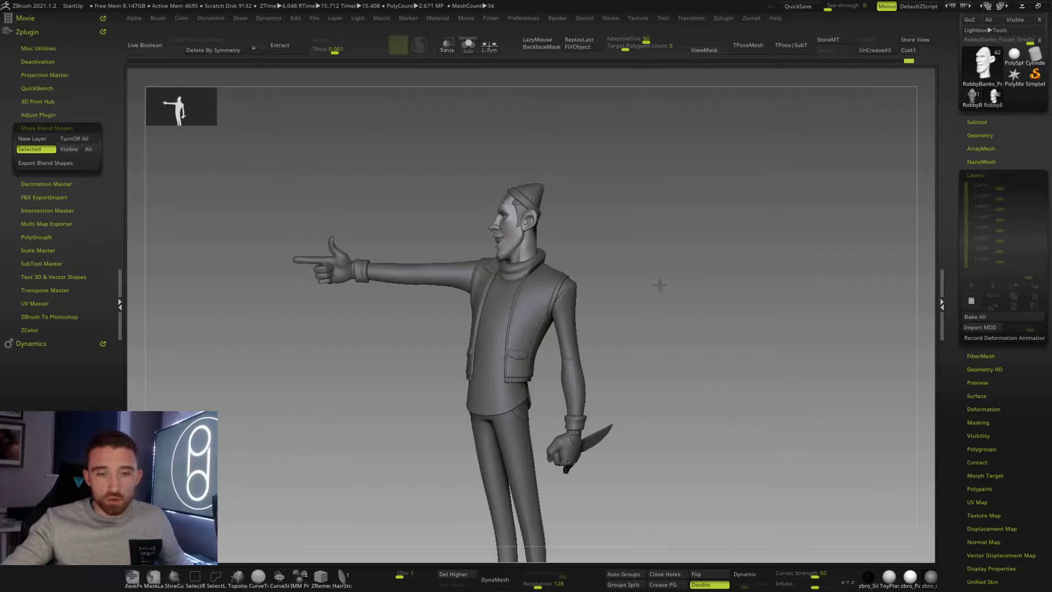
{"action": "right_click_drag", "start_coordinate": [661, 285], "coordinate": [668, 248], "text": "alt"}
{"action": "right_click_drag", "start_coordinate": [669, 286], "coordinate": [682, 237], "text": "alt"}
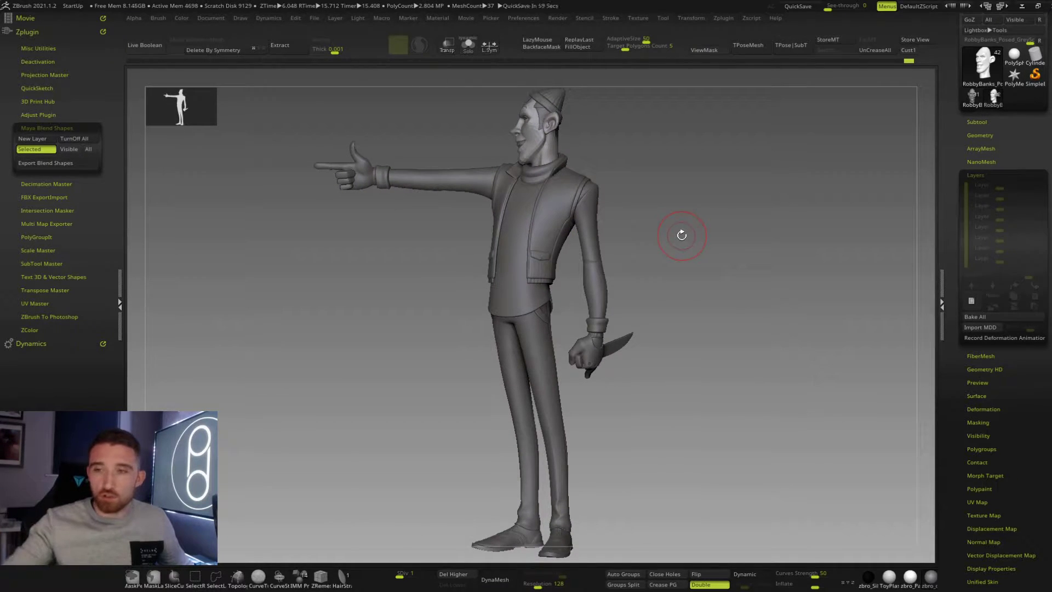
{"action": "key", "text": "space"}
{"action": "left_click_drag", "start_coordinate": [667, 242], "coordinate": [703, 241]}
{"action": "right_click_drag", "start_coordinate": [641, 212], "coordinate": [650, 273], "text": "alt"}
{"action": "right_click_drag", "start_coordinate": [550, 178], "coordinate": [570, 266], "text": "ctrl"}
{"action": "left_click_drag", "start_coordinate": [608, 249], "coordinate": [627, 251]}
{"action": "right_click_drag", "start_coordinate": [599, 276], "coordinate": [660, 287], "text": "ctrl"}
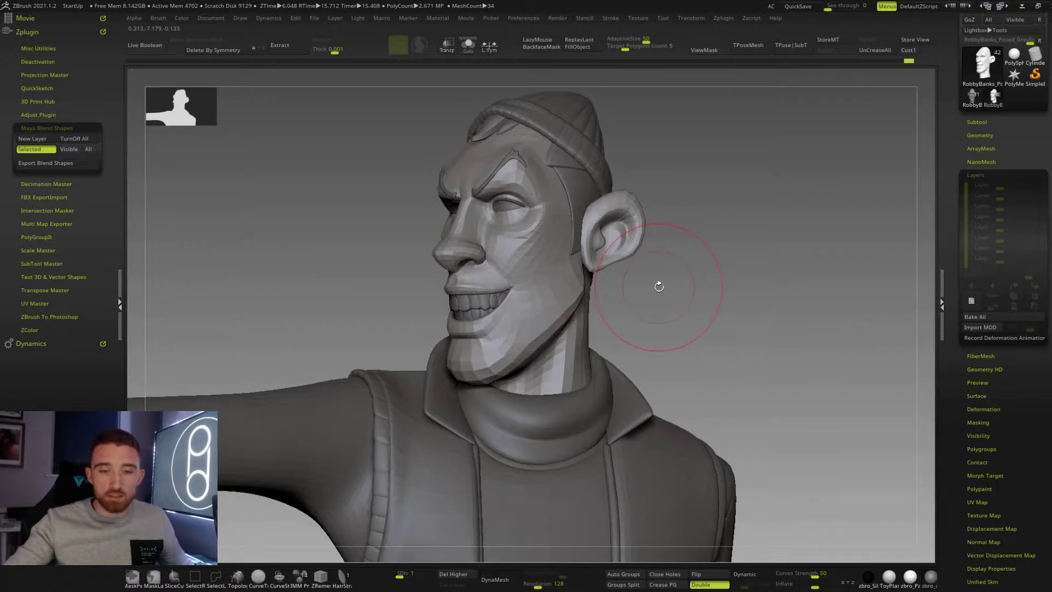
- Step the head through its subdivision levels up to level 6 and back down to level 1 to compare the detail
{"action": "key", "text": "d"}
{"action": "key", "text": "d"}
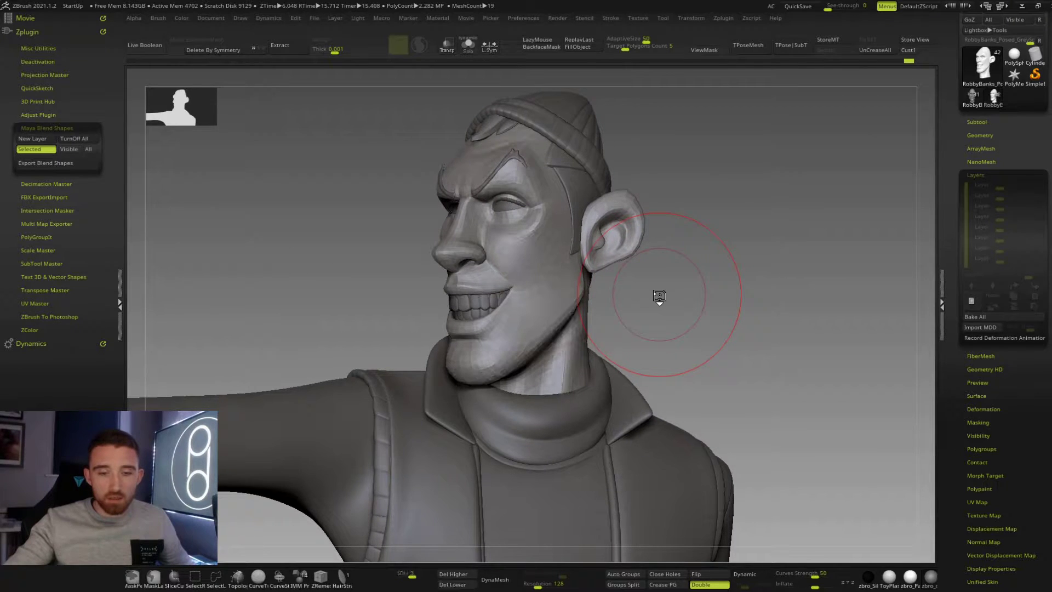
{"action": "key", "text": "d"}
{"action": "key", "text": "d"}
{"action": "key", "text": "d"}
{"action": "key", "text": "space"}
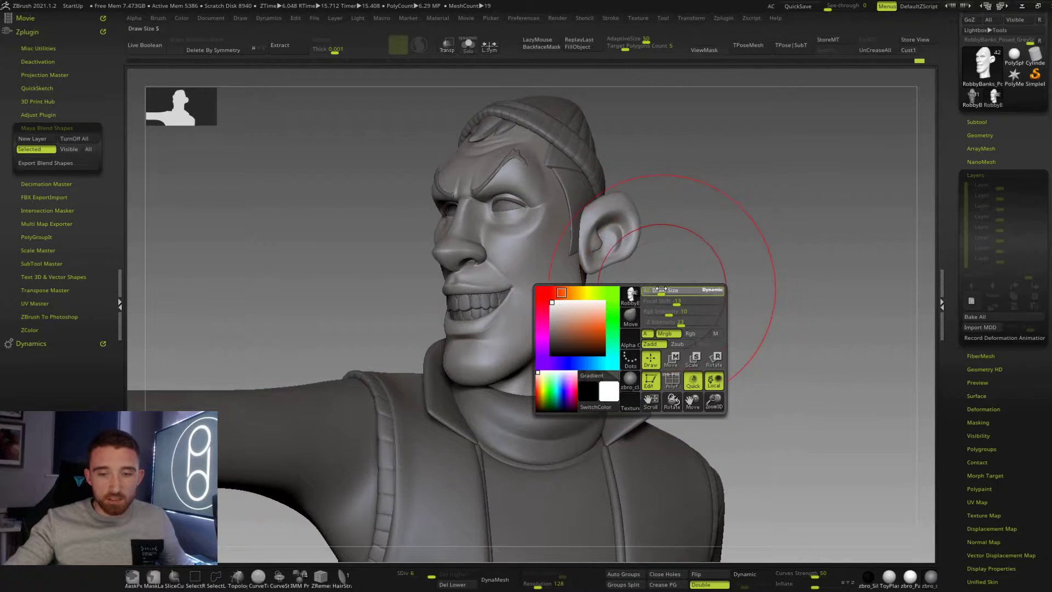
{"action": "left_click_drag", "start_coordinate": [662, 289], "coordinate": [651, 298]}
{"action": "key", "text": "shift+d"}
{"action": "key", "text": "shift+d"}
{"action": "key", "text": "shift+d"}
{"action": "key", "text": "shift+d"}
{"action": "key", "text": "shift+d"}
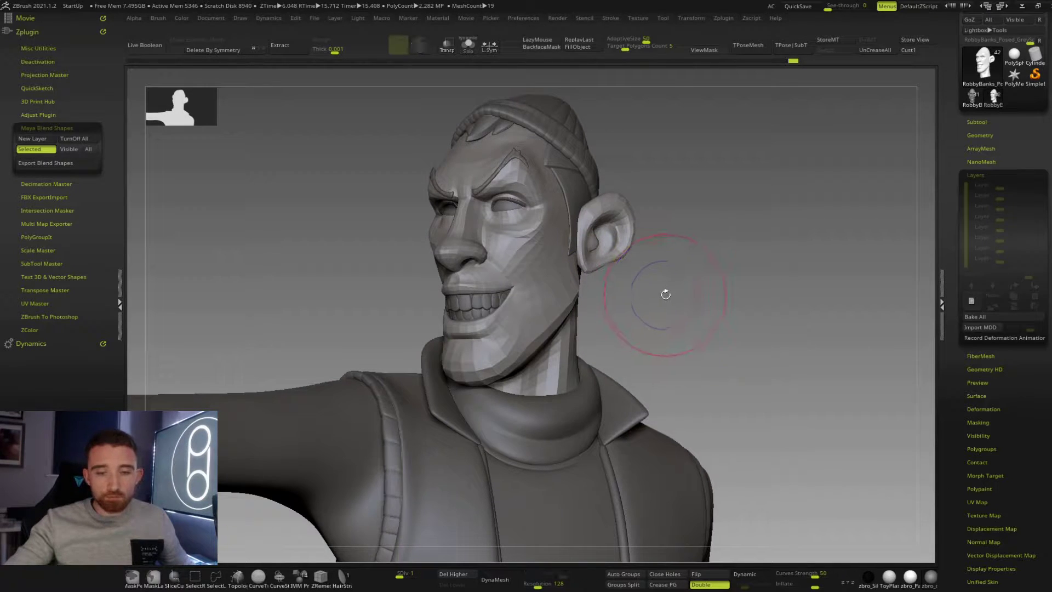
{"action": "left_click_drag", "start_coordinate": [667, 293], "coordinate": [669, 298]}
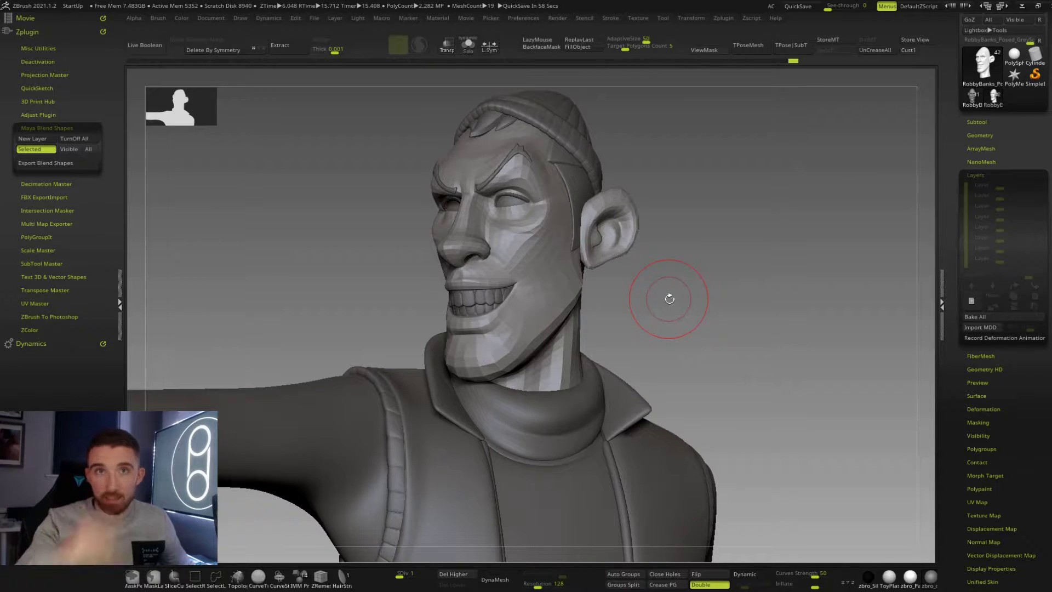
- Briefly show the polyframe over the posed head to inspect its low-resolution topology, and hide it again
{"action": "key", "text": "shift+f"}
{"action": "left_click_drag", "start_coordinate": [637, 307], "coordinate": [689, 301]}
{"action": "key", "text": "shift+f"}
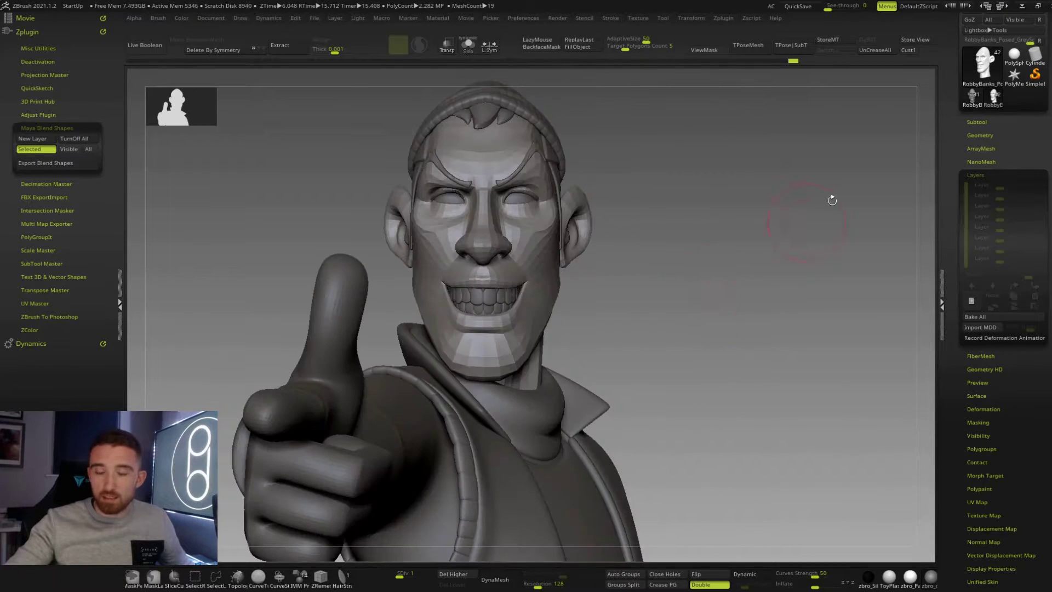
- Switch to the RobbyBrowDown tool, place the unposed character on the canvas and edit it with the head framed
{"action": "left_click", "coordinate": [975, 105]}
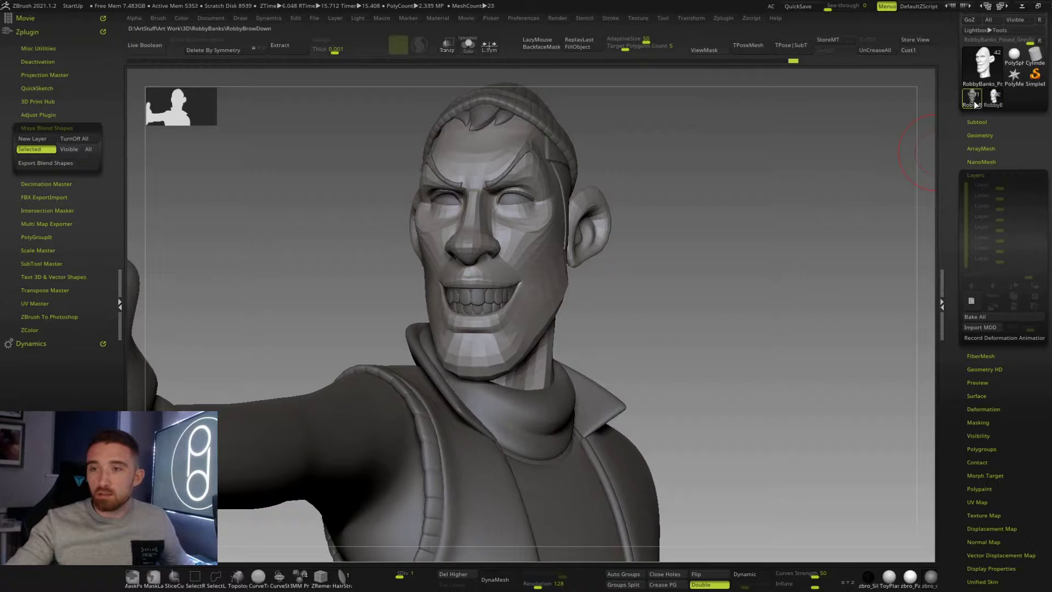
{"action": "left_click", "coordinate": [973, 100]}
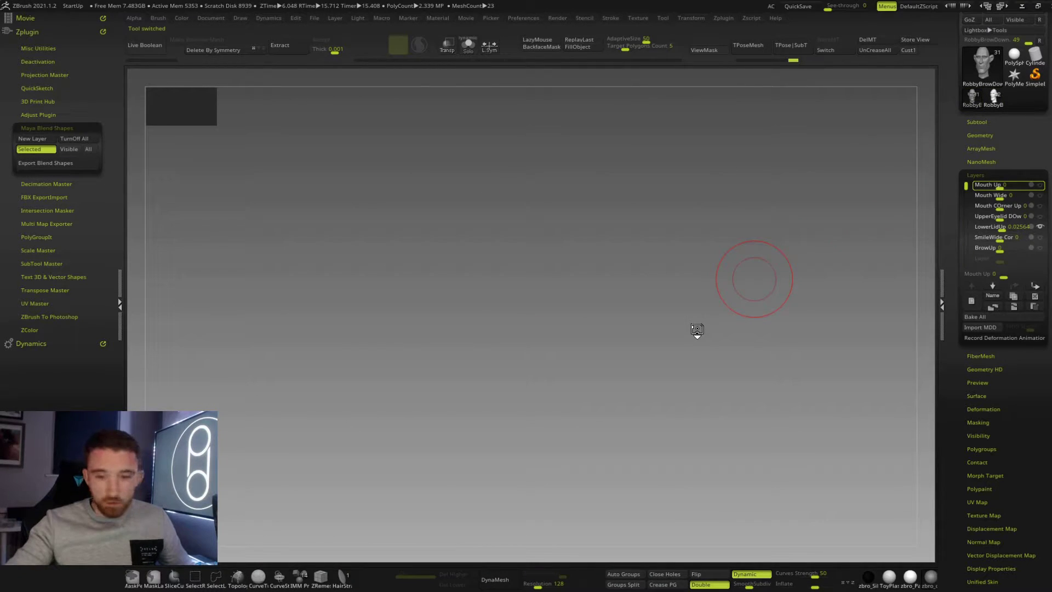
{"action": "left_click_drag", "start_coordinate": [686, 200], "coordinate": [680, 340], "text": "alt"}
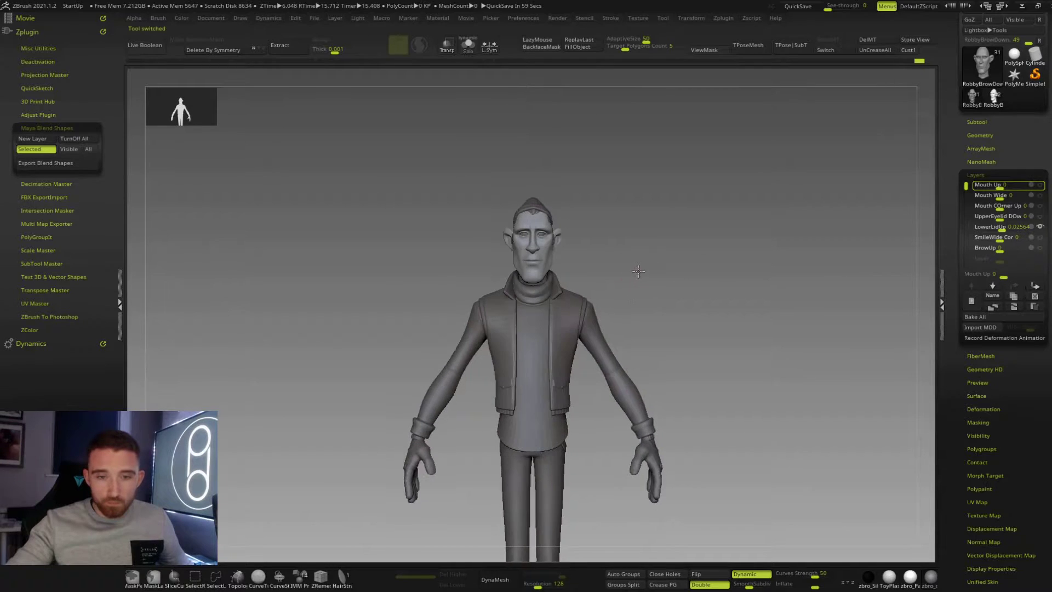
{"action": "key", "text": "t"}
{"action": "key", "text": "space"}
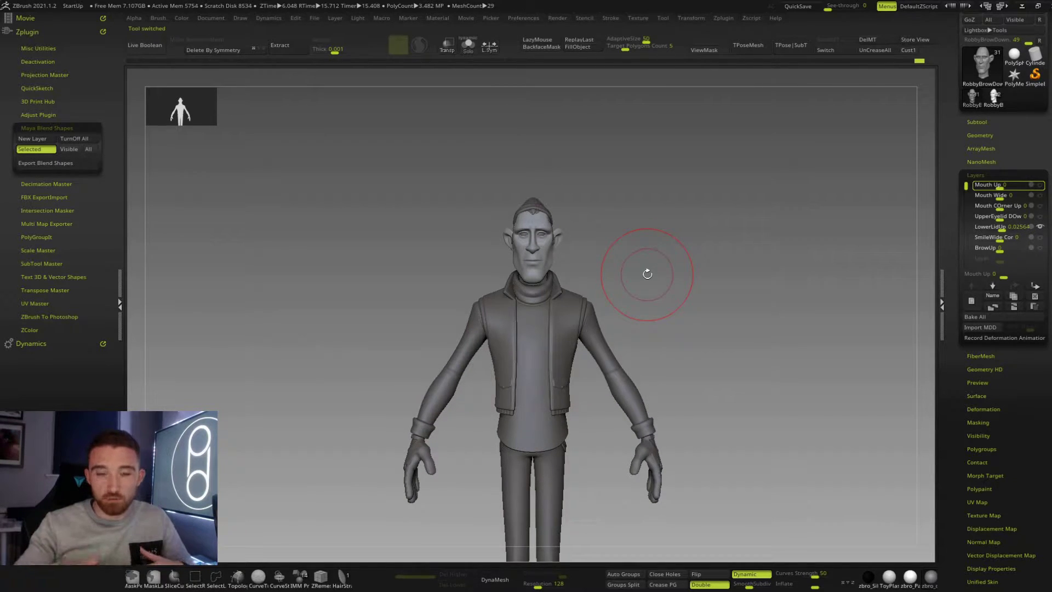
{"action": "mouse_move", "coordinate": [643, 271]}
{"action": "left_mouse_down", "text": "alt"}
{"action": "mouse_move", "coordinate": [642, 324]}
{"action": "mouse_move", "coordinate": [633, 296]}
{"action": "mouse_move", "coordinate": [647, 293]}
{"action": "mouse_move", "coordinate": [633, 307]}
{"action": "mouse_move", "coordinate": [653, 291]}
{"action": "mouse_move", "coordinate": [738, 276]}
{"action": "mouse_move", "coordinate": [730, 286]}
{"action": "mouse_move", "coordinate": [646, 287]}
{"action": "left_mouse_up", "text": "alt"}
{"action": "key", "text": "space"}
{"action": "key", "text": "space"}
{"action": "key", "text": "space"}
{"action": "key", "text": "space"}
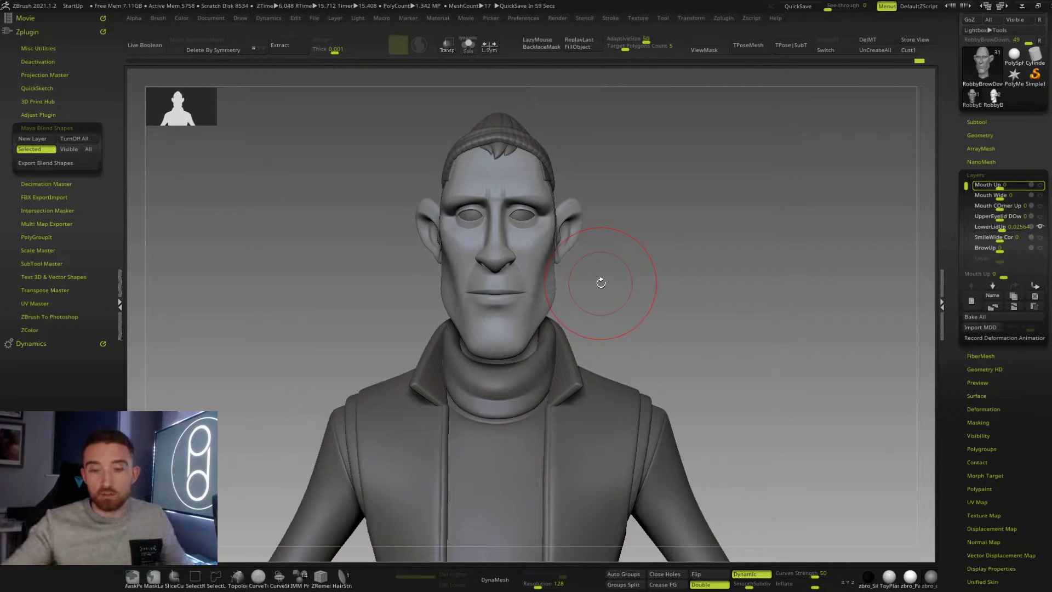
{"action": "mouse_move", "coordinate": [639, 297]}
{"action": "left_mouse_down", "text": "alt"}
{"action": "mouse_move", "coordinate": [603, 361]}
{"action": "mouse_move", "coordinate": [648, 348]}
{"action": "mouse_move", "coordinate": [581, 335]}
{"action": "mouse_move", "coordinate": [646, 333]}
{"action": "mouse_move", "coordinate": [639, 315]}
{"action": "left_mouse_up", "text": "alt"}
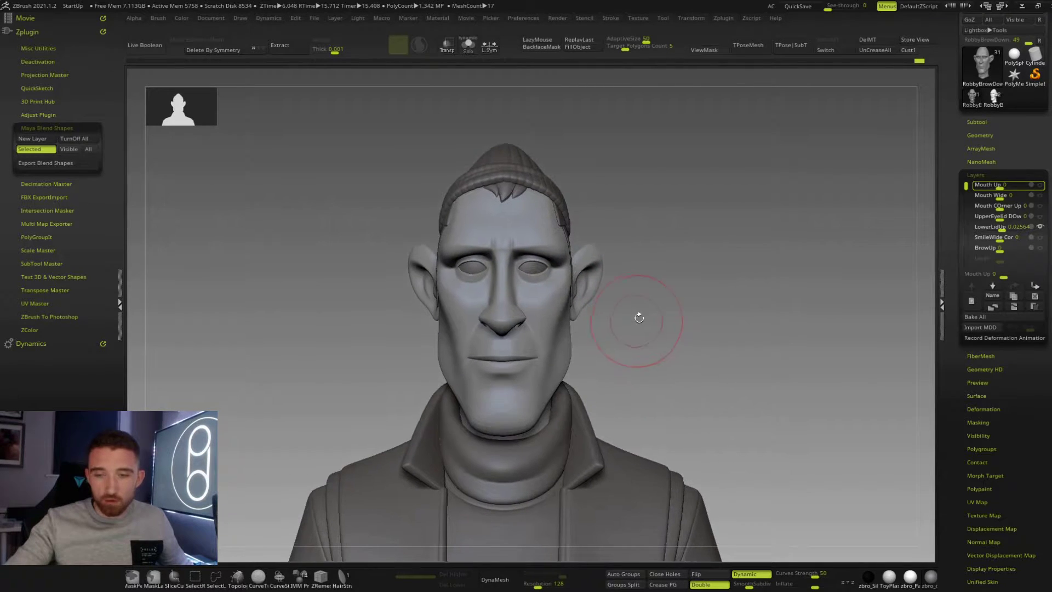
{"action": "left_click_drag", "start_coordinate": [731, 285], "coordinate": [704, 284], "text": "alt"}
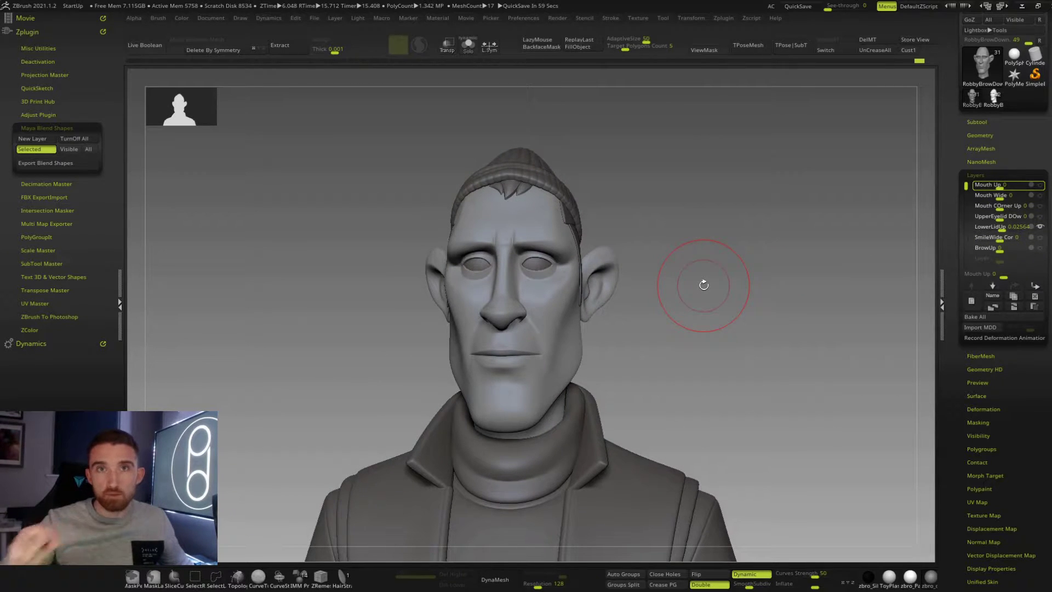
- Preview the existing facial expression layers from Mouth Up through BrowUp by varying their intensities on the head
{"action": "left_click_drag", "start_coordinate": [716, 284], "coordinate": [907, 230]}
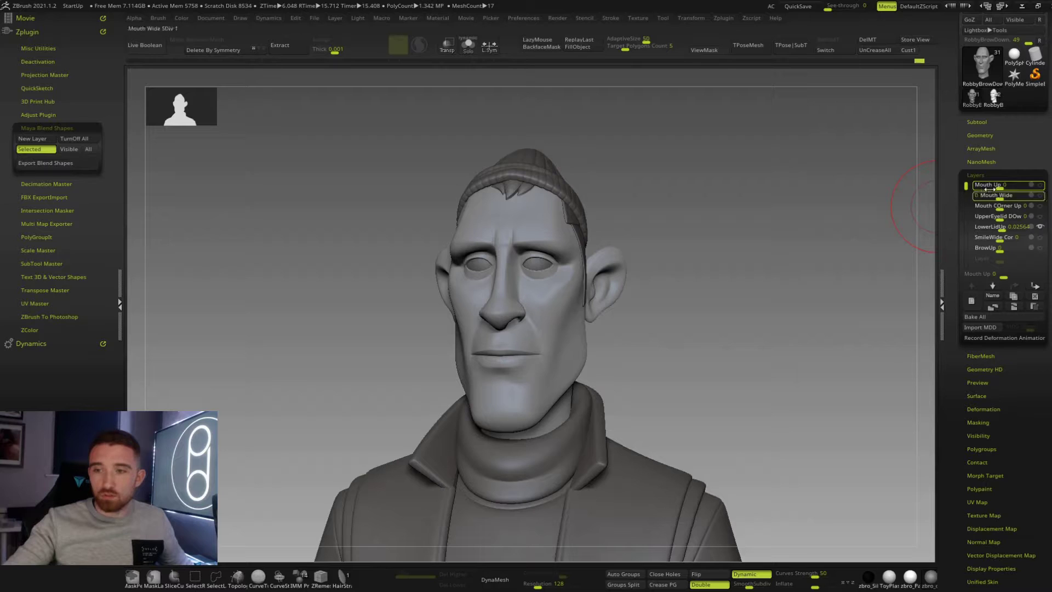
{"action": "left_click_drag", "start_coordinate": [1001, 187], "coordinate": [1028, 251]}
{"action": "left_click", "coordinate": [997, 196]}
{"action": "left_click", "coordinate": [999, 206]}
{"action": "left_click", "coordinate": [1001, 217]}
{"action": "left_click", "coordinate": [1001, 228]}
{"action": "left_click", "coordinate": [1000, 237]}
{"action": "left_click", "coordinate": [1001, 248]}
{"action": "left_click_drag", "start_coordinate": [692, 307], "coordinate": [724, 308]}
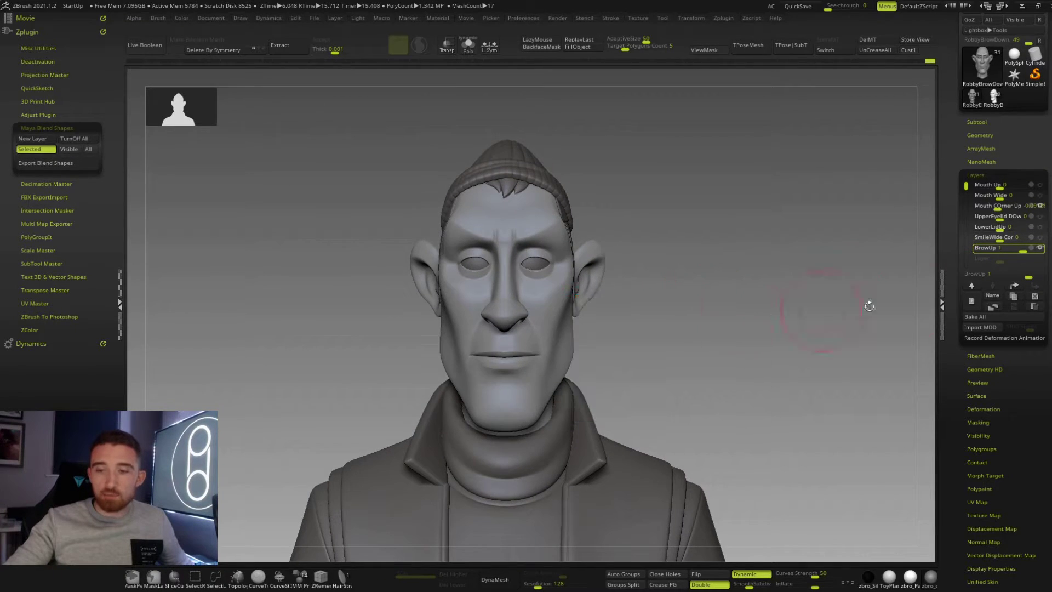
{"action": "left_click_drag", "start_coordinate": [674, 348], "coordinate": [669, 349]}
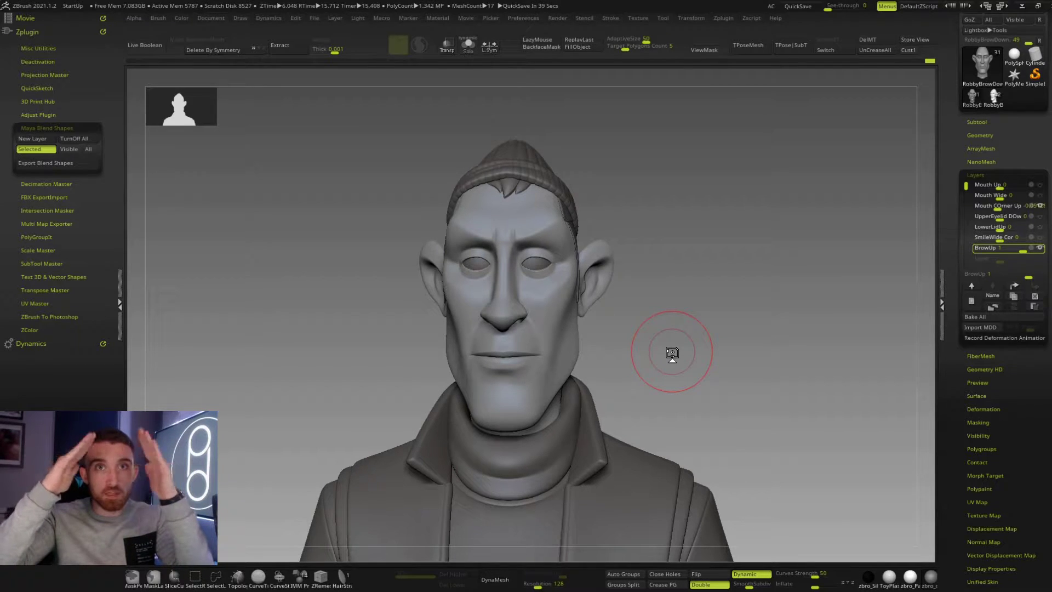
- Set the BrowUp layer's intensity to 0
{"action": "left_click_drag", "start_coordinate": [1022, 250], "coordinate": [1007, 251]}
{"action": "right_click", "coordinate": [1008, 251]}
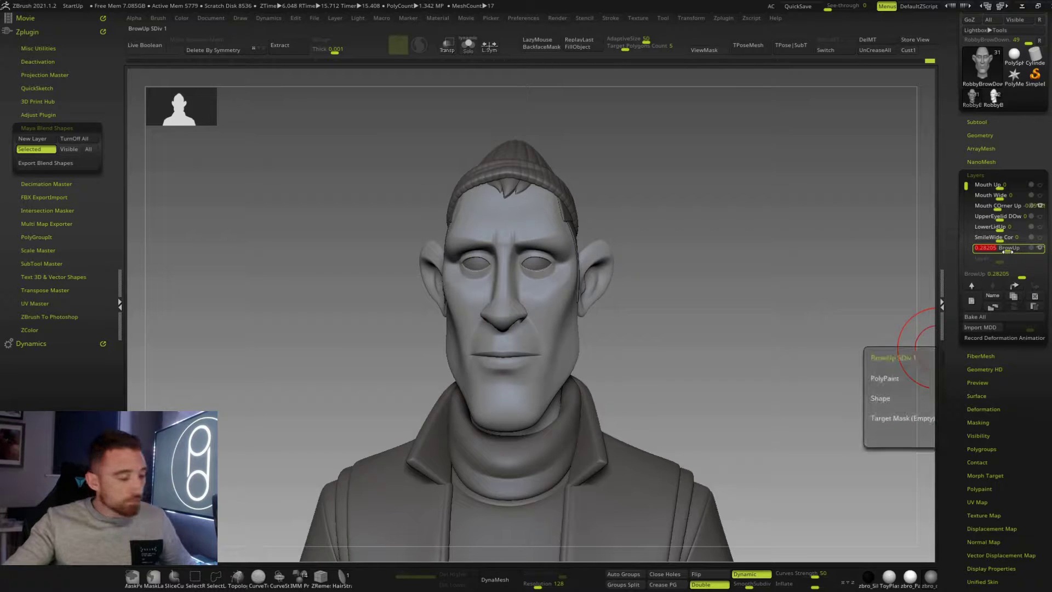
{"action": "key", "text": "Return"}
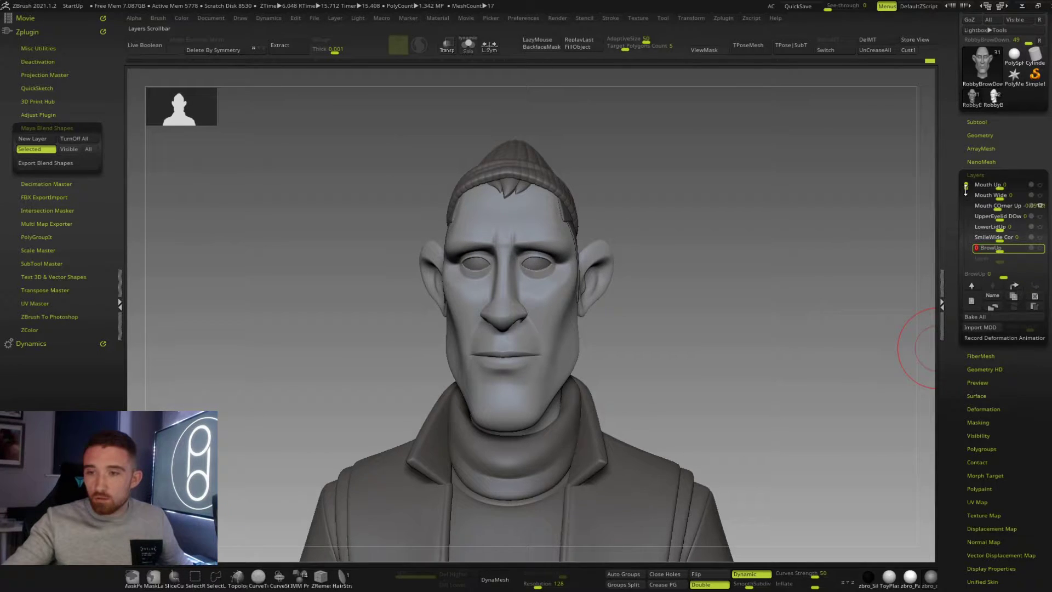
- Add a new sculpting layer to the head and clear the mask covering the face
{"action": "left_click", "coordinate": [973, 301]}
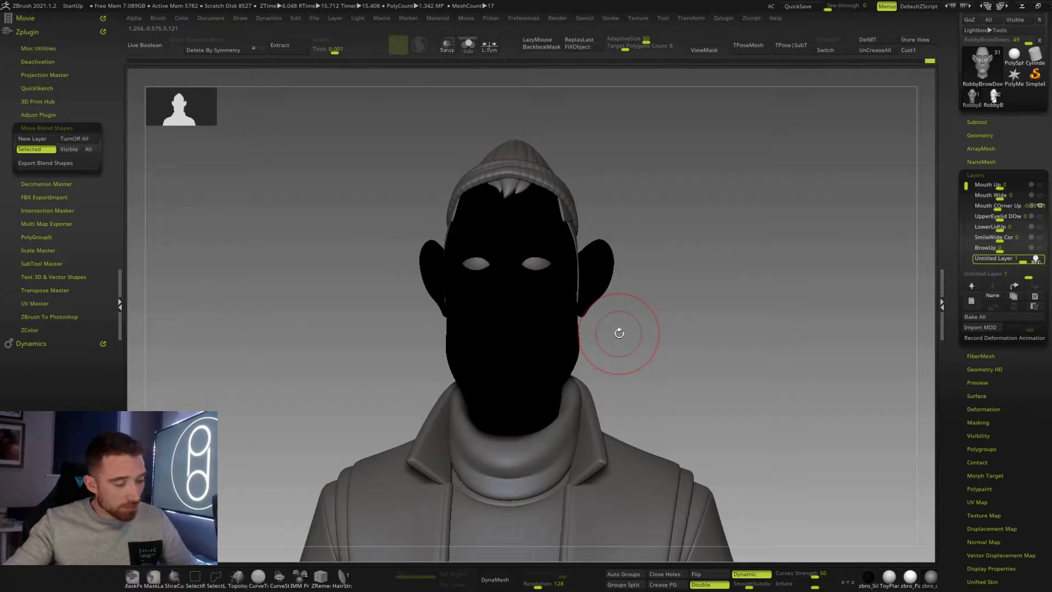
{"action": "left_click", "coordinate": [636, 338], "text": "ctrl"}
{"action": "key", "text": "space"}
{"action": "key", "text": "space"}
{"action": "mouse_move", "coordinate": [652, 321]}
{"action": "left_mouse_down"}
{"action": "mouse_move", "coordinate": [585, 298]}
{"action": "mouse_move", "coordinate": [606, 307]}
{"action": "left_mouse_up"}
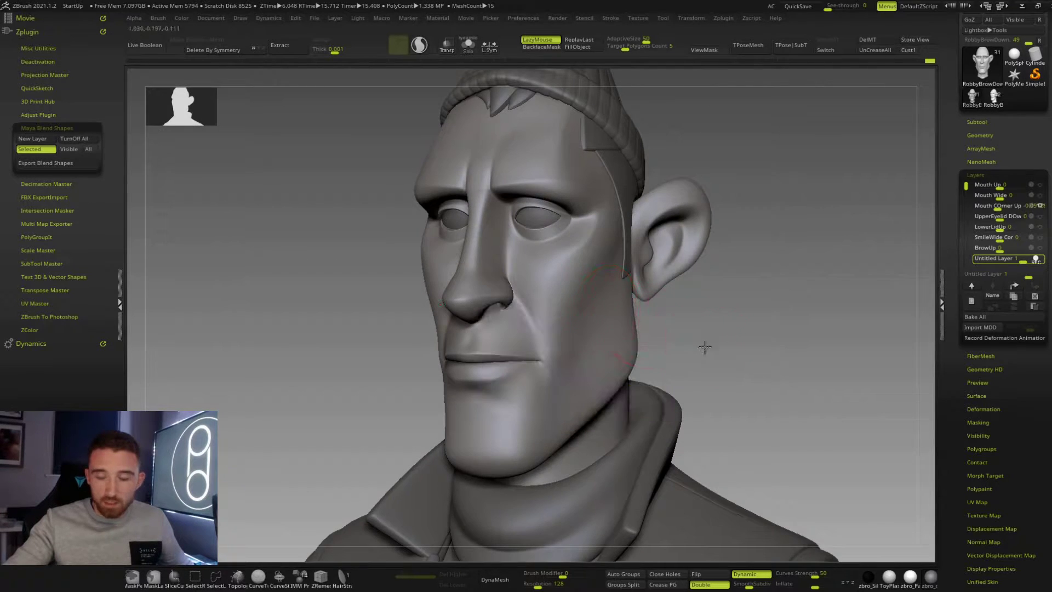
- Pull both mouth corners downward symmetrically with the Move brush to form a frown on the new layer
{"action": "left_click_drag", "start_coordinate": [704, 347], "coordinate": [699, 367], "text": "alt"}
{"action": "left_click_drag", "start_coordinate": [770, 334], "coordinate": [793, 341], "text": "alt"}
{"action": "mouse_move", "coordinate": [701, 342]}
{"action": "left_mouse_down", "text": "alt"}
{"action": "mouse_move", "coordinate": [694, 300]}
{"action": "mouse_move", "coordinate": [680, 332]}
{"action": "mouse_move", "coordinate": [687, 313]}
{"action": "left_mouse_up", "text": "alt"}
{"action": "key", "text": "space"}
{"action": "mouse_move", "coordinate": [557, 331]}
{"action": "left_mouse_down"}
{"action": "mouse_move", "coordinate": [569, 339]}
{"action": "mouse_move", "coordinate": [545, 335]}
{"action": "mouse_move", "coordinate": [551, 343]}
{"action": "left_mouse_up"}
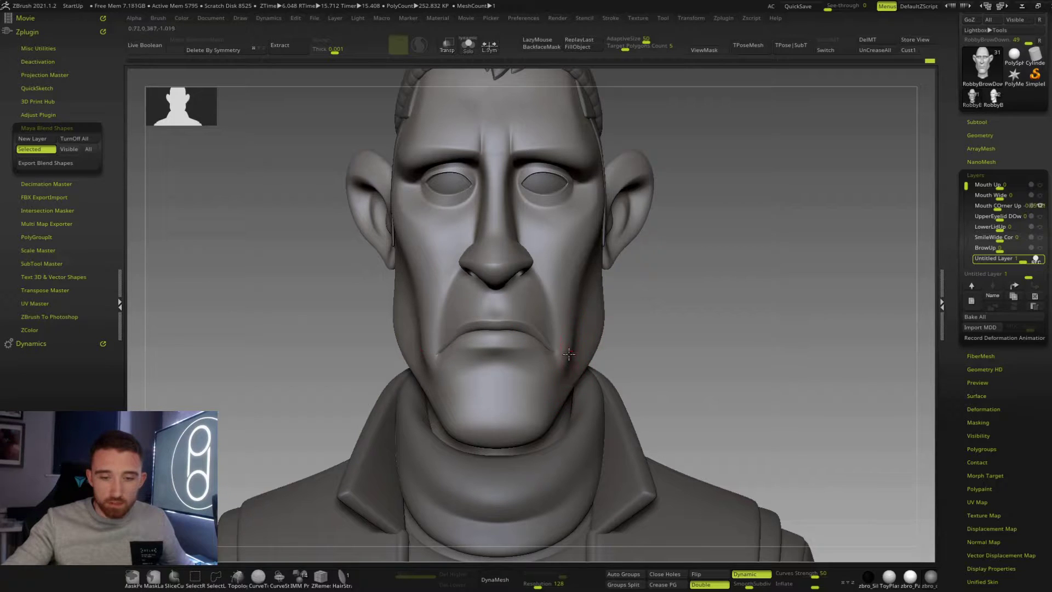
{"action": "left_click_drag", "start_coordinate": [534, 333], "coordinate": [538, 339]}
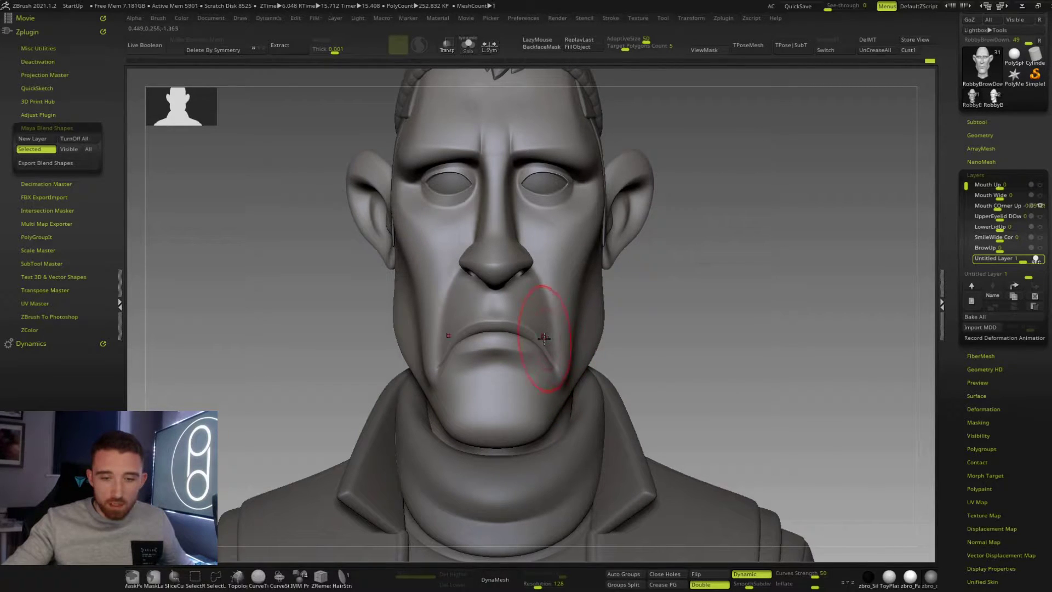
{"action": "left_click_drag", "start_coordinate": [526, 329], "coordinate": [555, 363]}
{"action": "right_click", "coordinate": [556, 378]}
- Smooth the mouth corners and refine the shape of the lips in the frown with smaller Move strokes
{"action": "mouse_move", "coordinate": [653, 376]}
{"action": "left_mouse_down", "text": "alt"}
{"action": "mouse_move", "coordinate": [645, 362]}
{"action": "mouse_move", "coordinate": [653, 359]}
{"action": "mouse_move", "coordinate": [572, 357]}
{"action": "left_mouse_up", "text": "alt"}
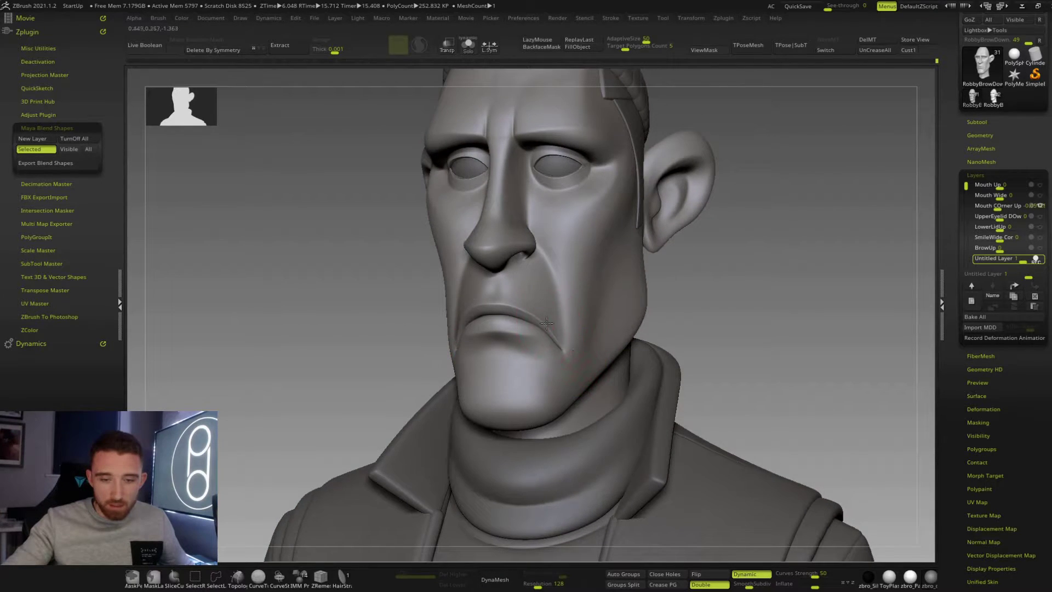
{"action": "left_click_drag", "start_coordinate": [545, 319], "coordinate": [545, 324], "text": "shift"}
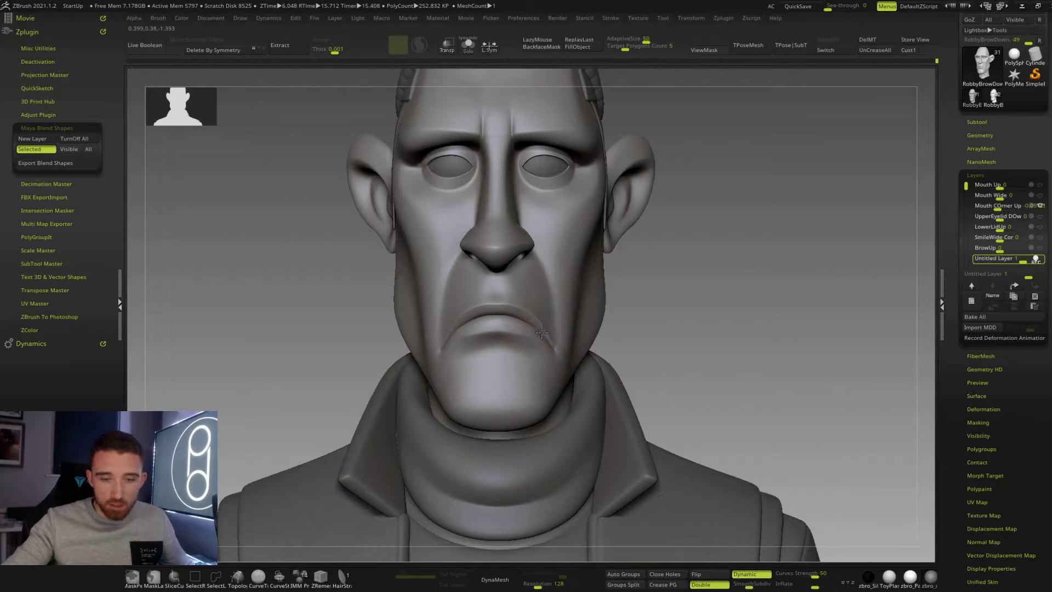
{"action": "key", "text": "space"}
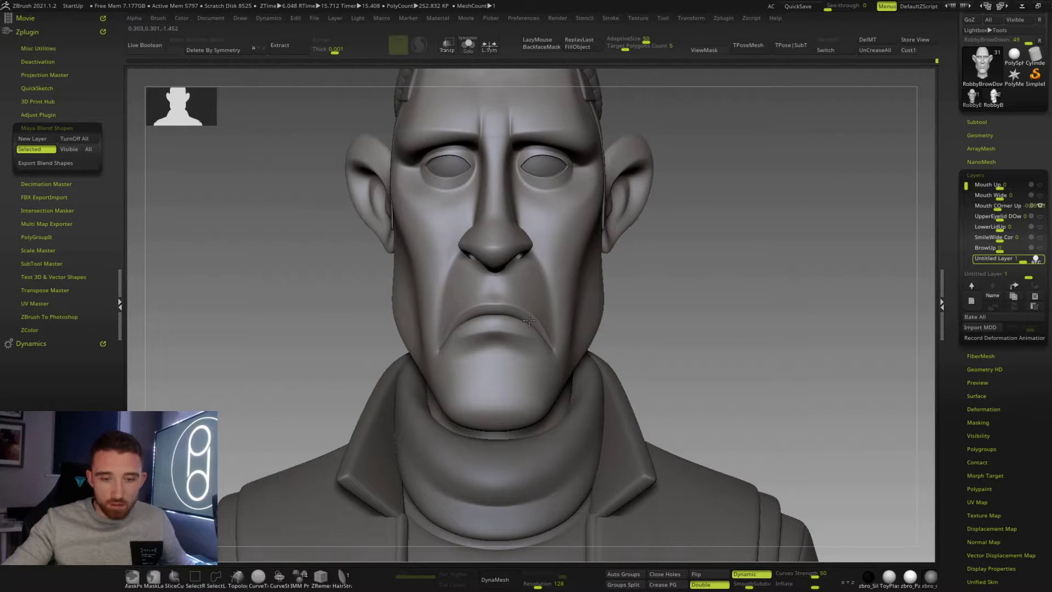
{"action": "left_click_drag", "start_coordinate": [519, 317], "coordinate": [522, 321]}
{"action": "key", "text": "space"}
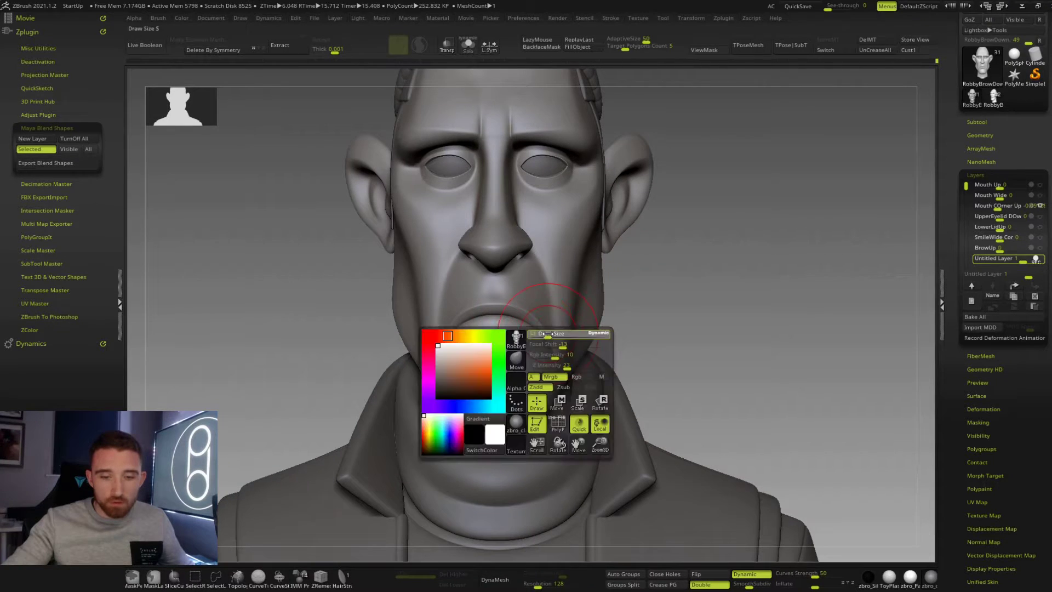
{"action": "mouse_move", "coordinate": [667, 341]}
{"action": "left_mouse_down", "text": "alt"}
{"action": "mouse_move", "coordinate": [627, 310]}
{"action": "mouse_move", "coordinate": [634, 328]}
{"action": "mouse_move", "coordinate": [662, 328]}
{"action": "left_mouse_up", "text": "alt"}
{"action": "key", "text": "space"}
{"action": "left_click", "coordinate": [622, 327]}
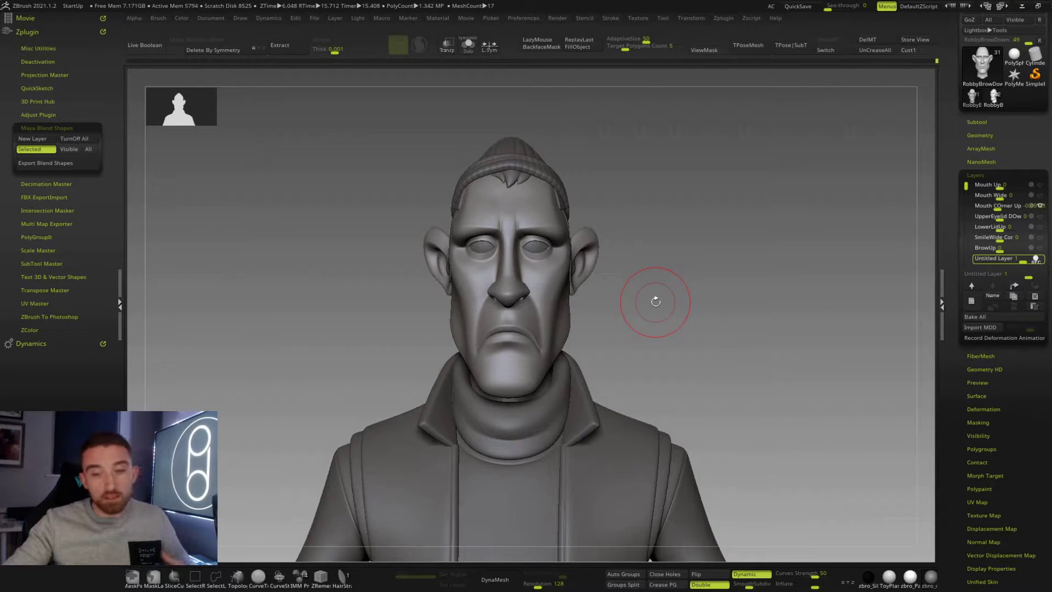
- Rename the new layer MouthCornerDown
{"action": "key", "text": "space"}
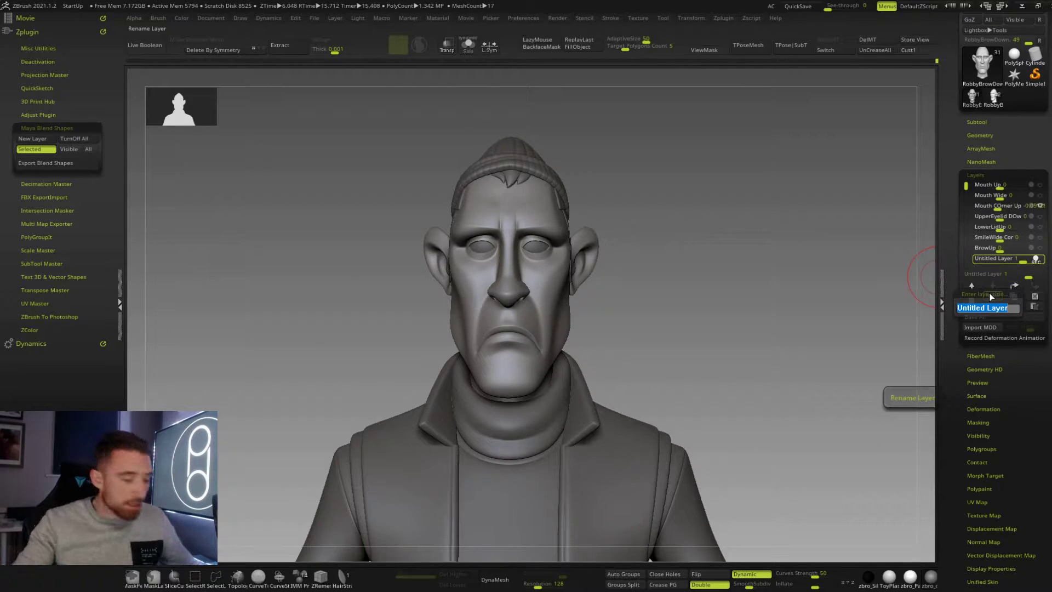
{"action": "type", "text": "Mouth"}
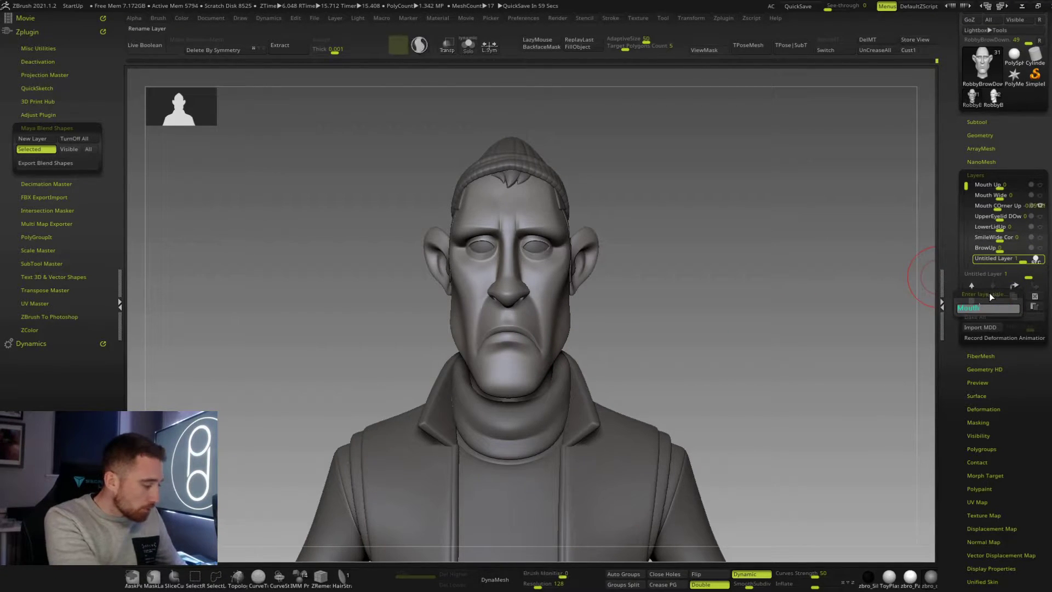
{"action": "type", "text": "CurnerDown"}
{"action": "key", "text": "Return"}
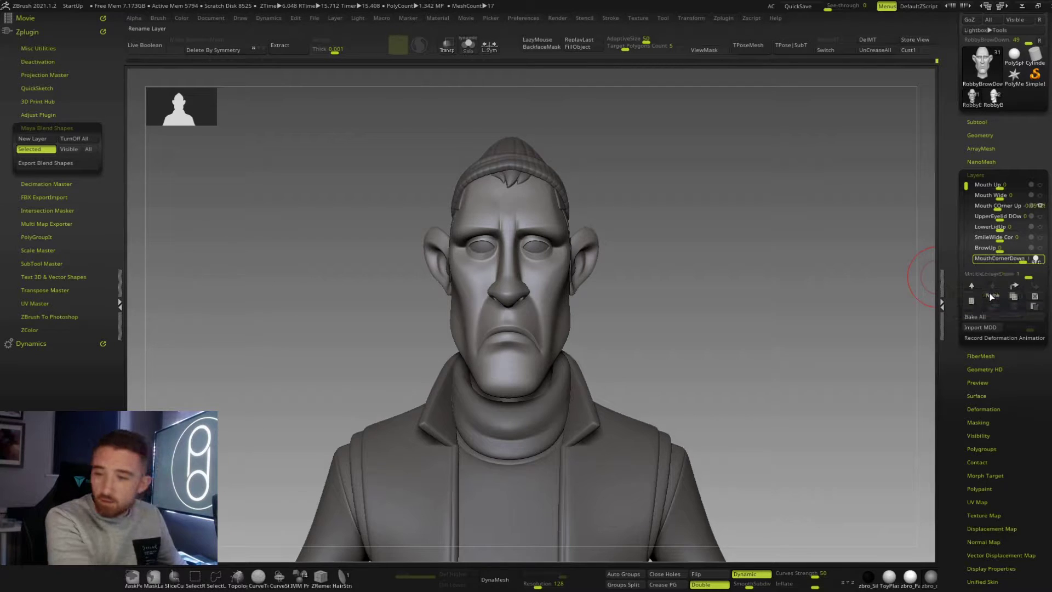
- Set the MouthCornerDown layer's intensity to 0
{"action": "left_click_drag", "start_coordinate": [1023, 261], "coordinate": [1018, 262]}
{"action": "type", "text": "0"}
{"action": "key", "text": "Return"}
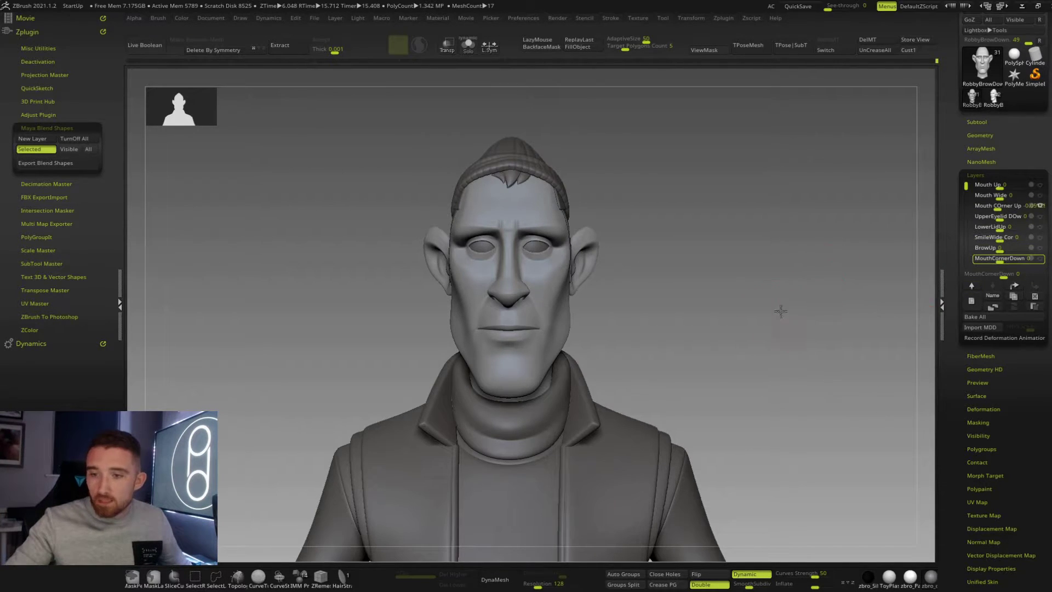
{"action": "left_click_drag", "start_coordinate": [780, 308], "coordinate": [727, 309]}
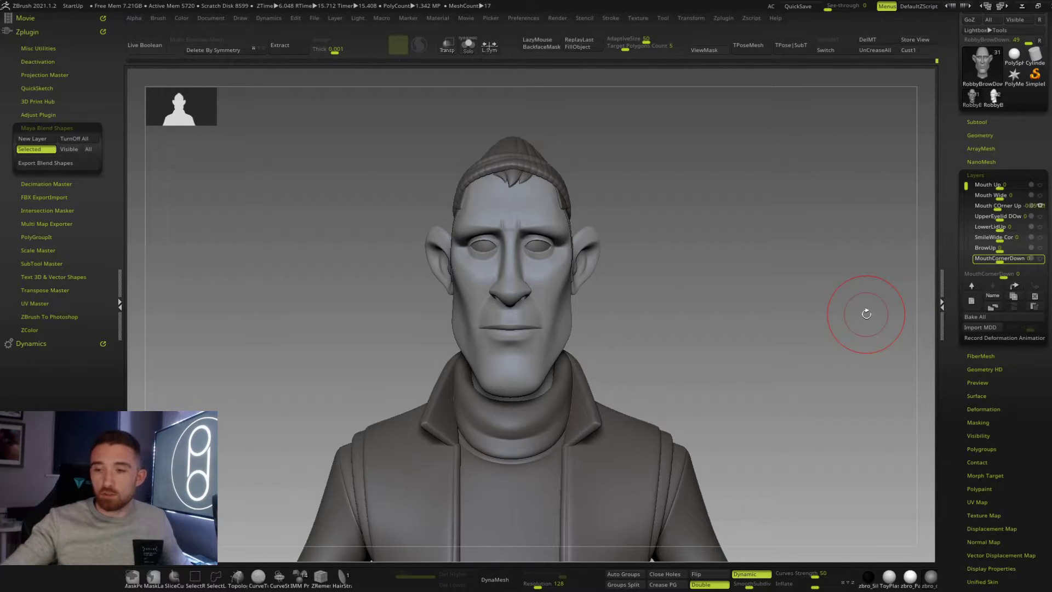
- Add a new sculpting layer after MouthCornerDown for the brow-down shape
{"action": "left_click", "coordinate": [972, 301]}
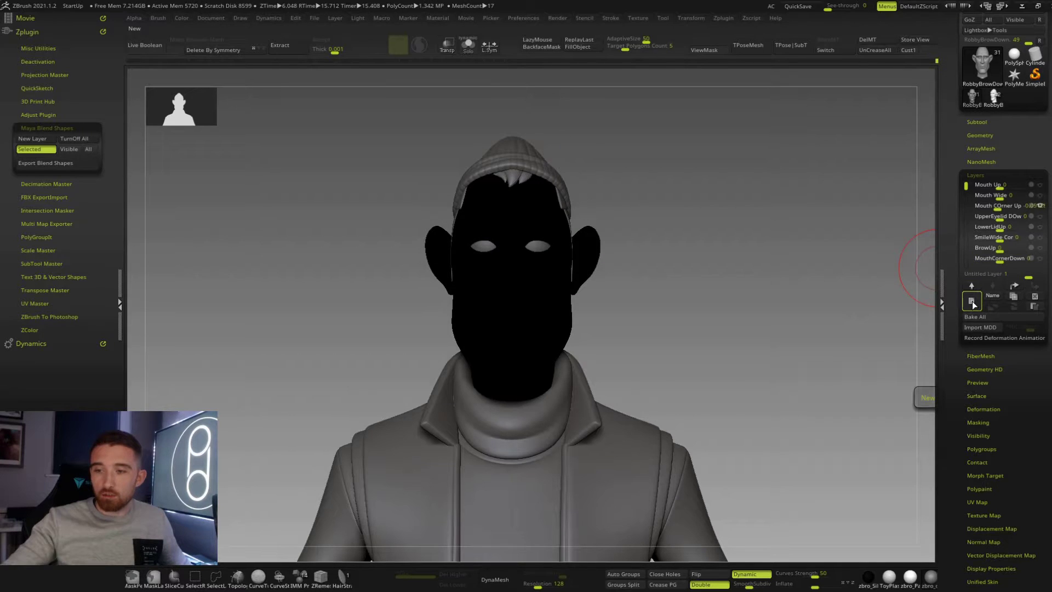
{"action": "key", "text": "q"}
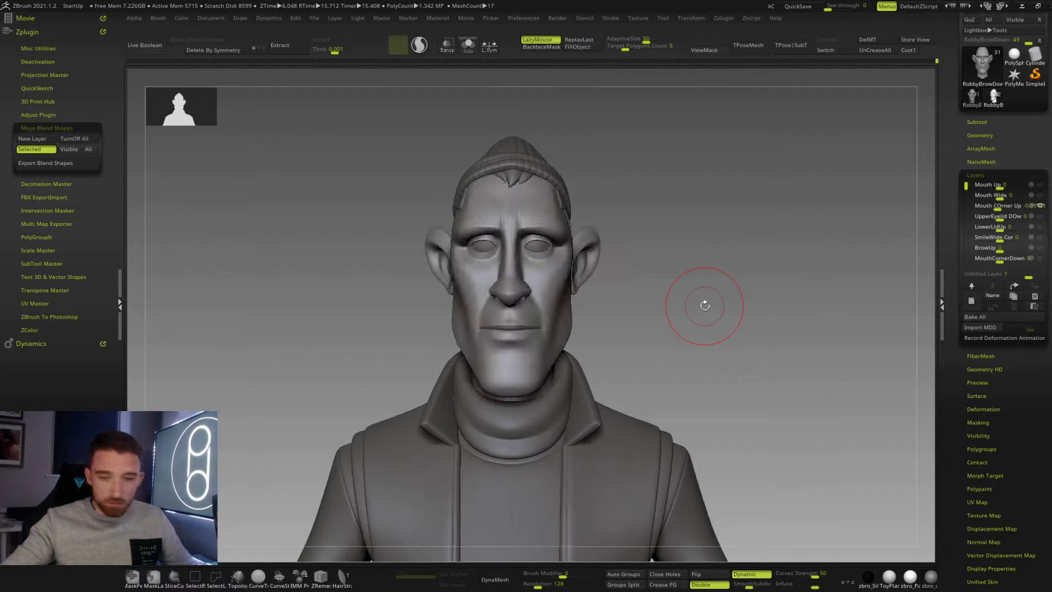
{"action": "left_click_drag", "start_coordinate": [967, 188], "coordinate": [967, 216]}
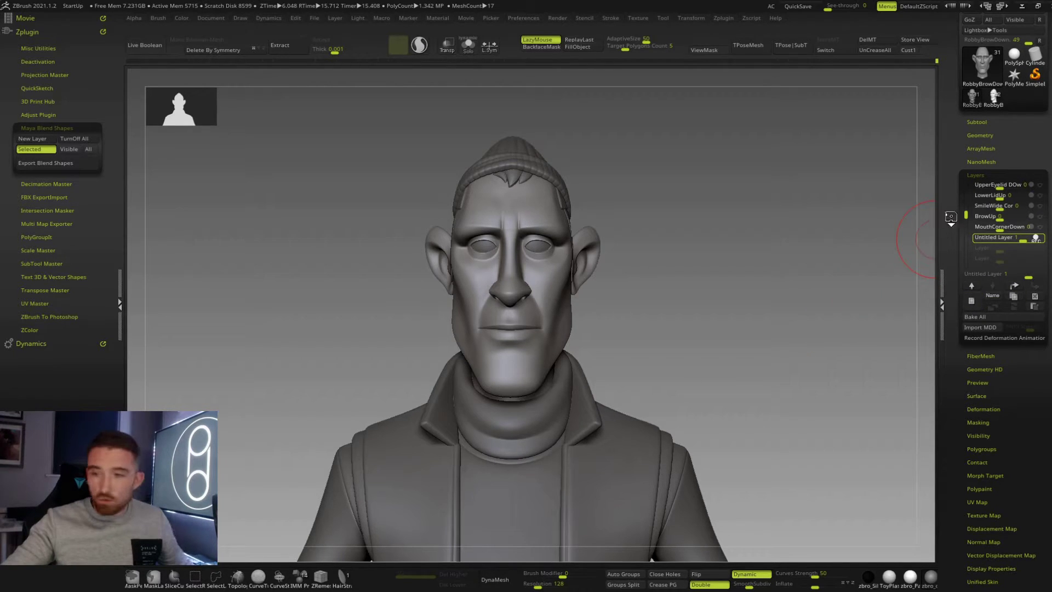
- Import RobbyBrowDown.obj from the RobbyBanks folder into the new recording layer
{"action": "left_click_drag", "start_coordinate": [950, 217], "coordinate": [951, 285]}
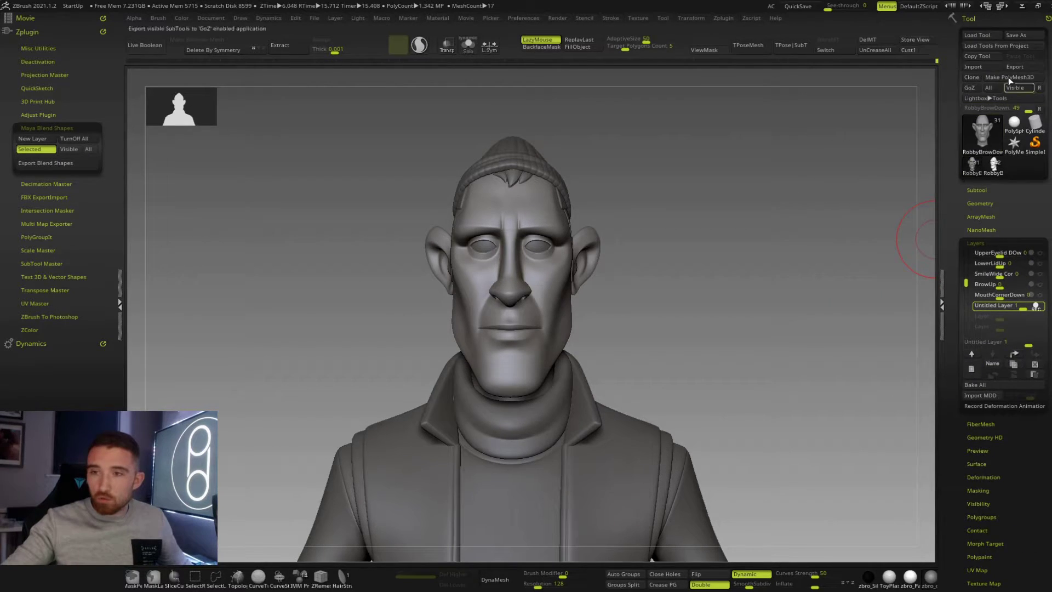
{"action": "left_click", "coordinate": [972, 67]}
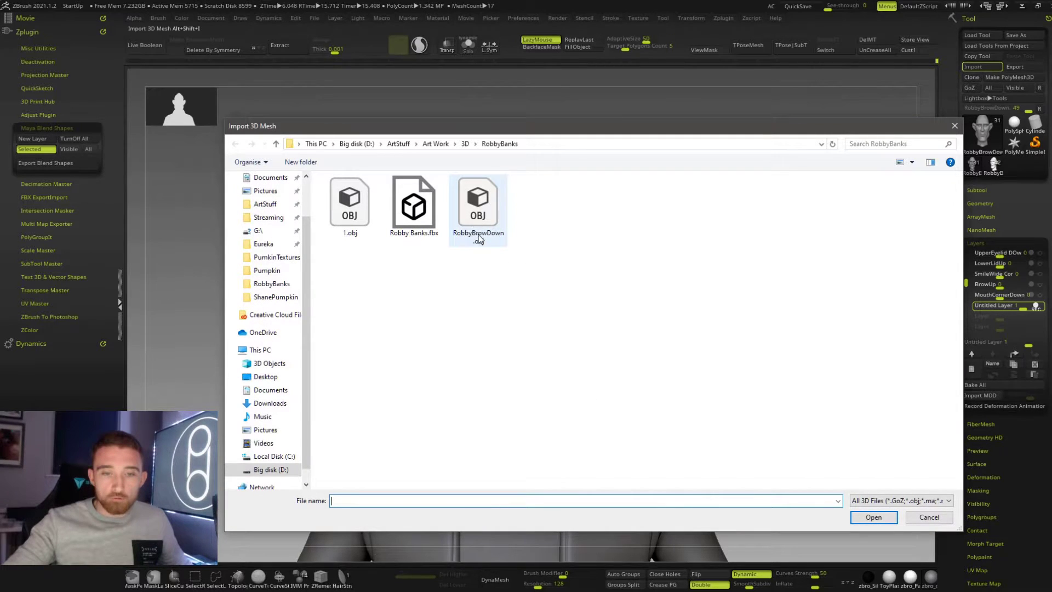
{"action": "left_click", "coordinate": [478, 208]}
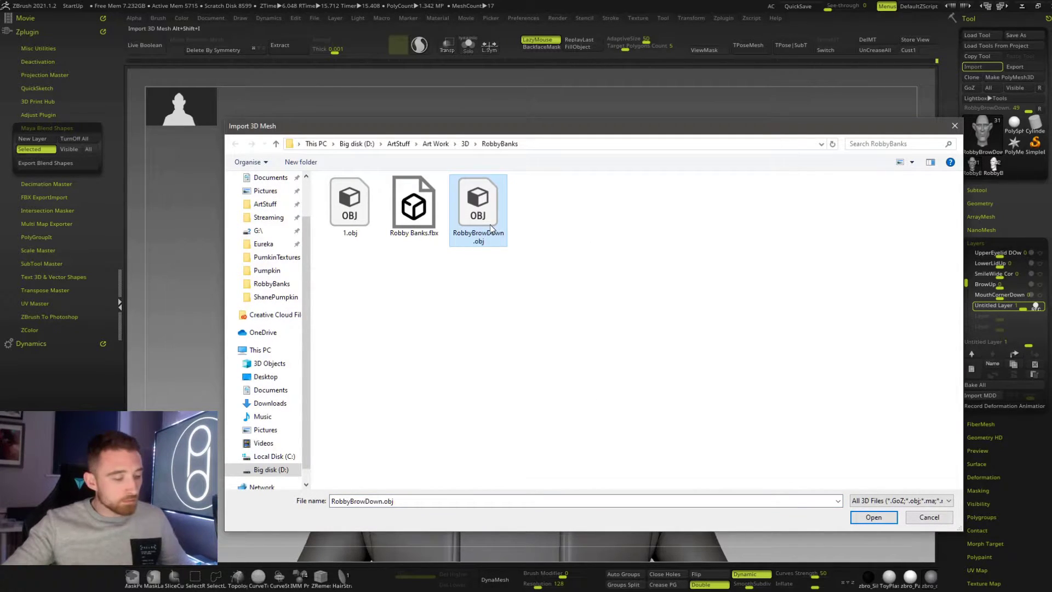
{"action": "double_click", "coordinate": [478, 209]}
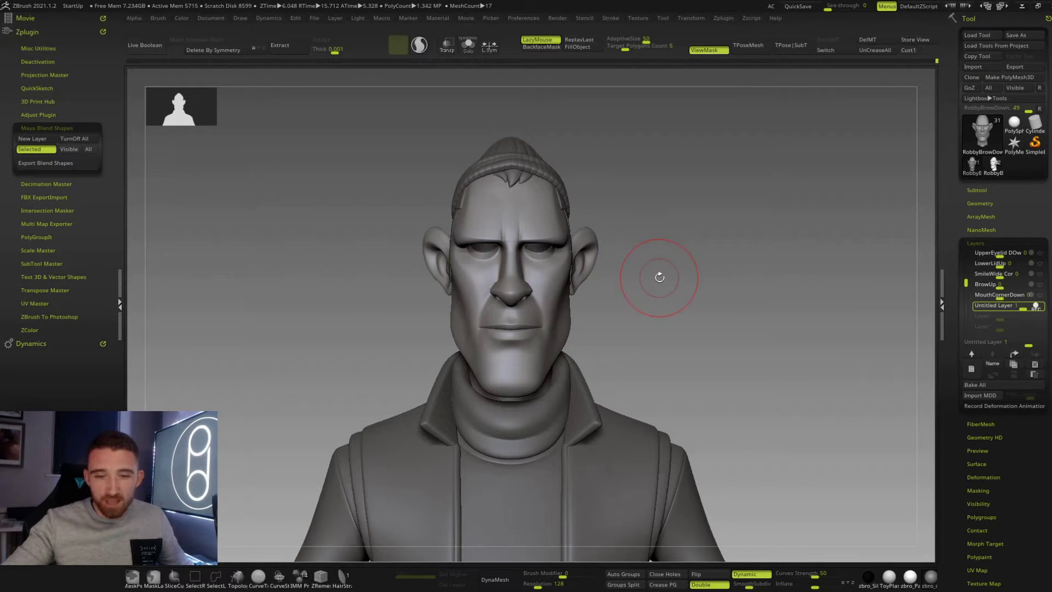
- Check the imported brow shape around the eyes and set the untitled layer's intensity to 0
{"action": "left_click_drag", "start_coordinate": [653, 289], "coordinate": [644, 290], "text": "shift"}
{"action": "mouse_move", "coordinate": [569, 249]}
{"action": "right_mouse_down", "text": "ctrl"}
{"action": "mouse_move", "coordinate": [566, 271]}
{"action": "mouse_move", "coordinate": [559, 239]}
{"action": "mouse_move", "coordinate": [599, 220]}
{"action": "right_mouse_up", "text": "ctrl"}
{"action": "right_click_drag", "start_coordinate": [482, 244], "coordinate": [515, 238]}
{"action": "left_click_drag", "start_coordinate": [515, 237], "coordinate": [493, 236], "text": "shift"}
{"action": "key", "text": "space"}
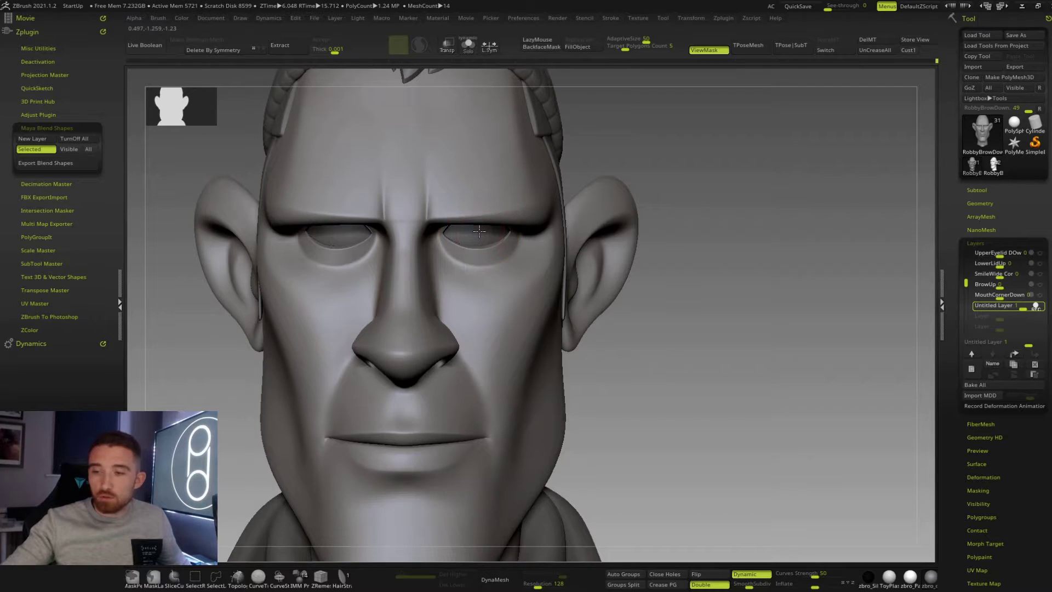
{"action": "scroll", "coordinate": [479, 233], "scroll_direction": "up", "scroll_amount": 3}
{"action": "key", "text": "space"}
{"action": "left_click_drag", "start_coordinate": [1023, 309], "coordinate": [999, 309]}
{"action": "left_click_drag", "start_coordinate": [841, 398], "coordinate": [751, 333], "text": "ctrl"}
{"action": "right_click_drag", "start_coordinate": [780, 328], "coordinate": [644, 319], "text": "ctrl"}
{"action": "left_click_drag", "start_coordinate": [644, 318], "coordinate": [662, 287], "text": "alt"}
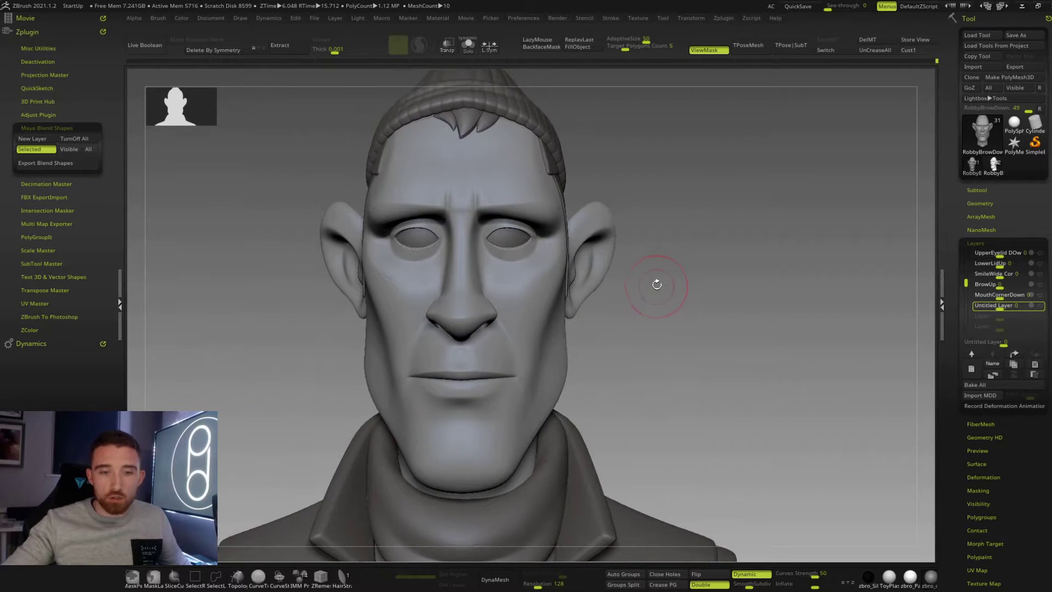
- Delete the head's stored morph target and store a new one from the neutral face
{"action": "scroll", "coordinate": [993, 421], "scroll_direction": "down", "scroll_amount": 5}
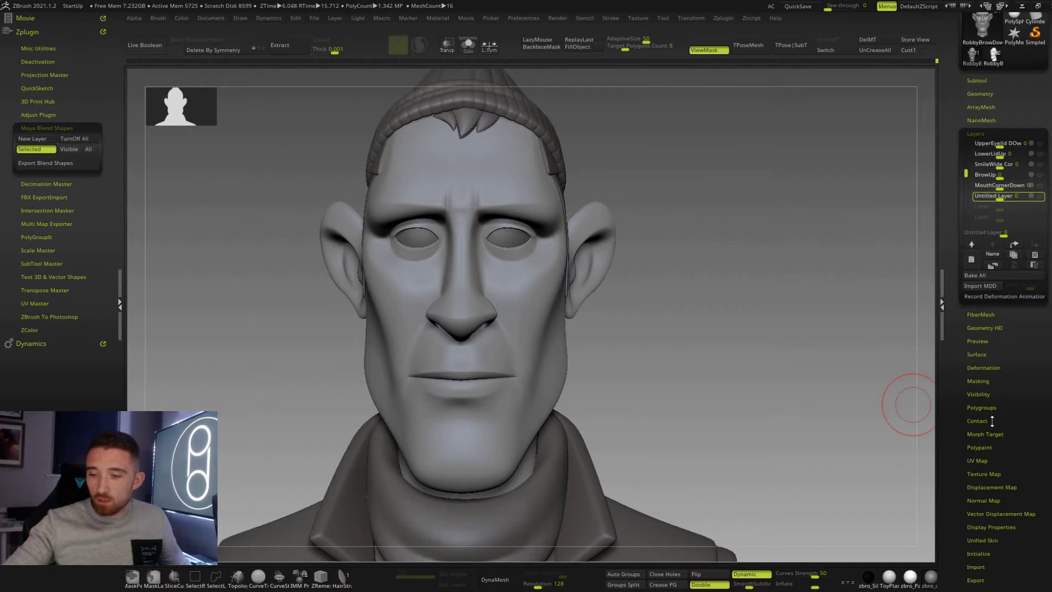
{"action": "left_click", "coordinate": [987, 434]}
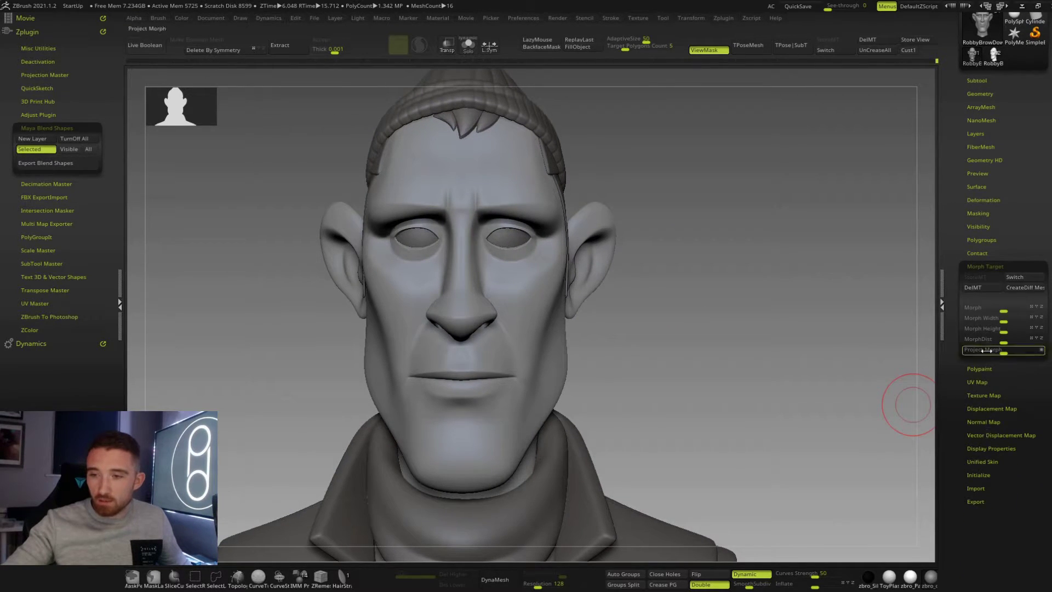
{"action": "left_click", "coordinate": [993, 289]}
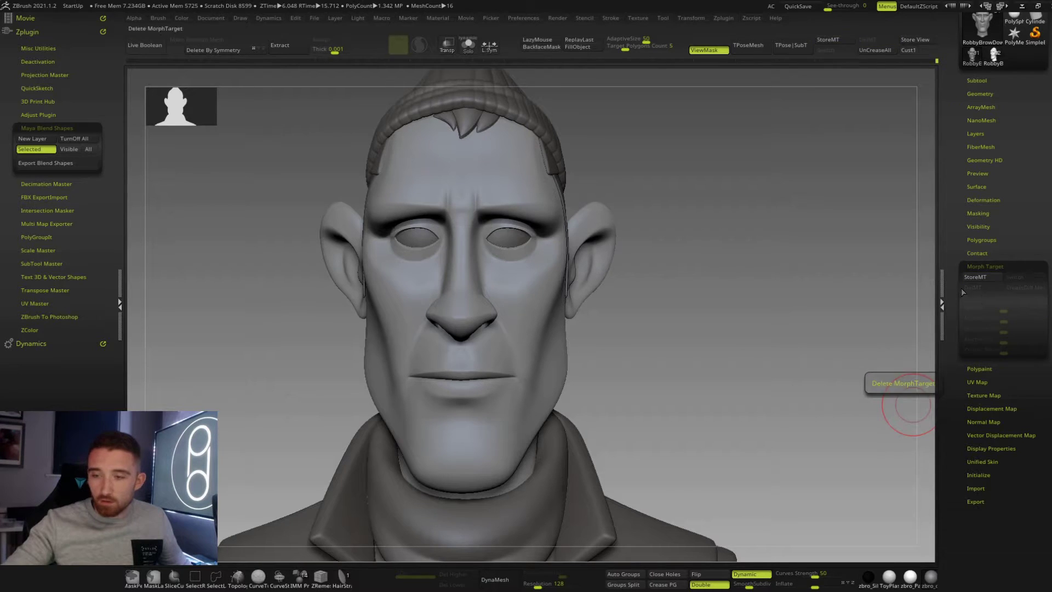
{"action": "left_click", "coordinate": [983, 278]}
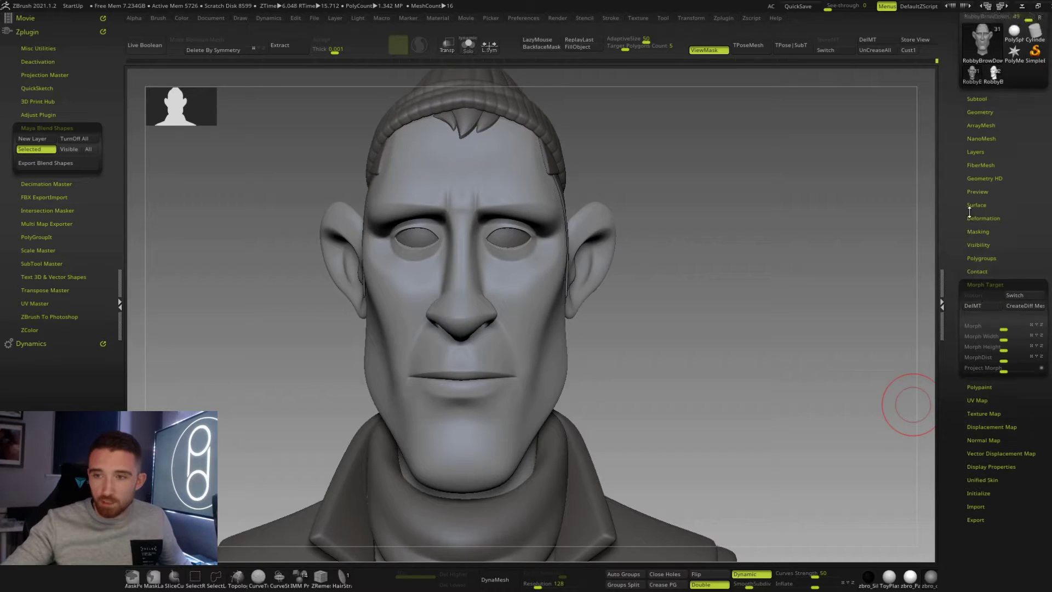
- Set the untitled layer's intensity to 1 and rename it BrownDown
{"action": "left_click", "coordinate": [977, 152]}
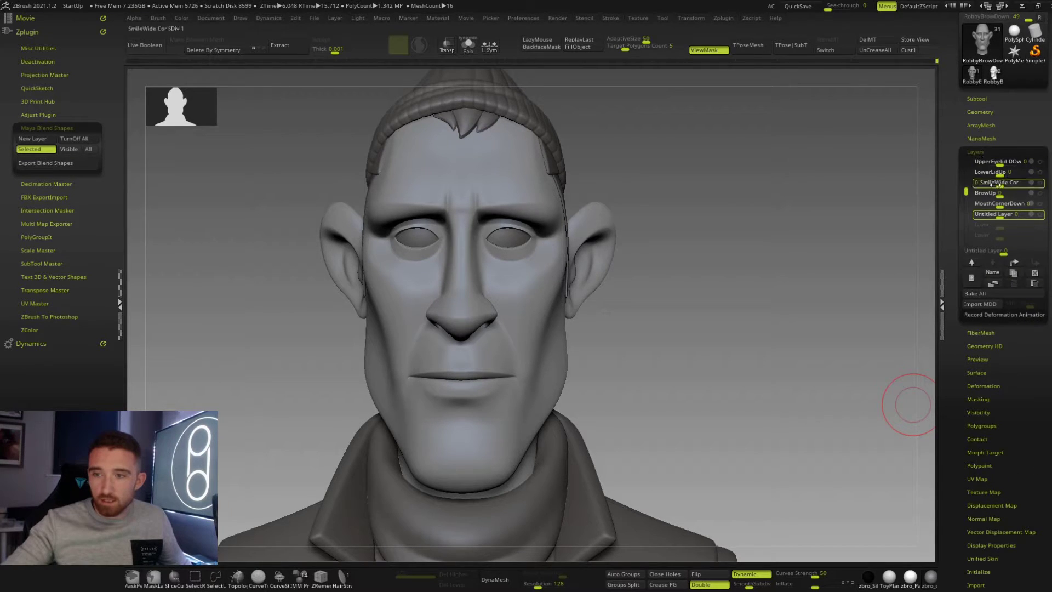
{"action": "left_click_drag", "start_coordinate": [1008, 215], "coordinate": [1030, 221]}
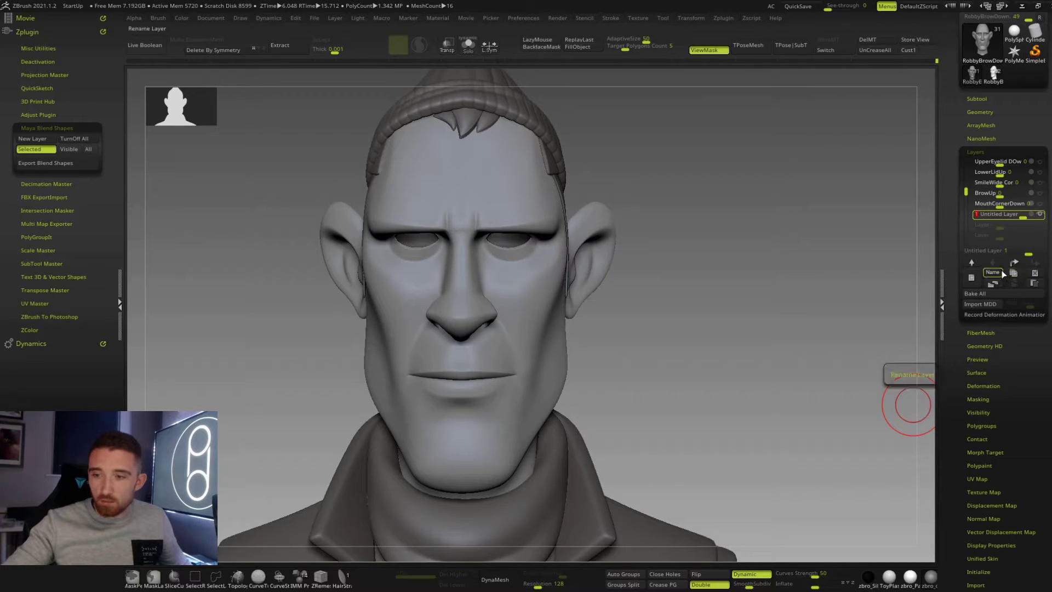
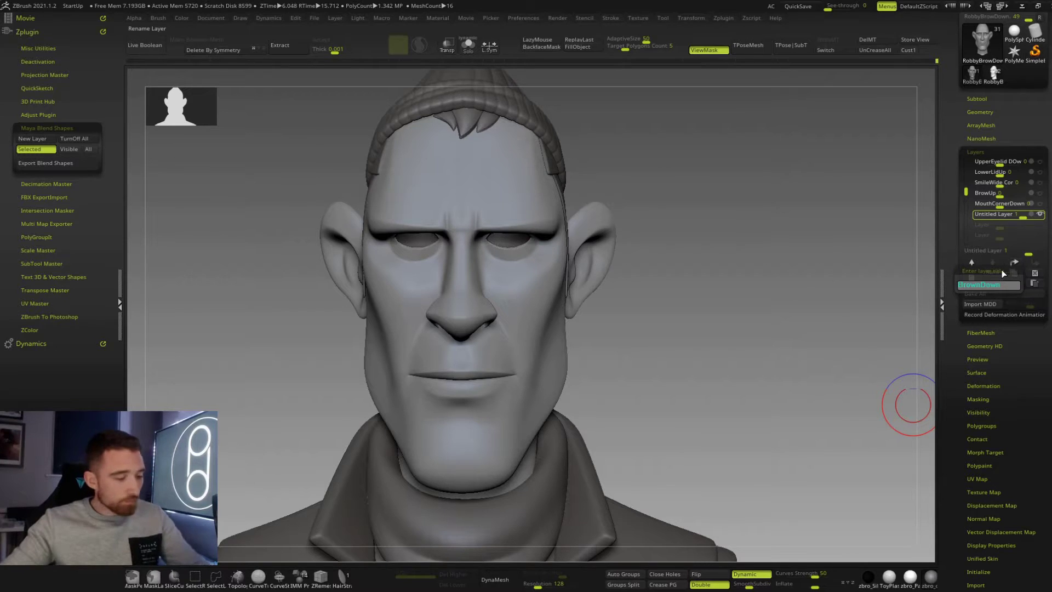
{"action": "key", "text": "Return"}
- Enable recording on the BrownDown layer and adjust the eyelids and outer eye corners symmetrically with small brush strokes
{"action": "left_click", "coordinate": [1034, 215]}
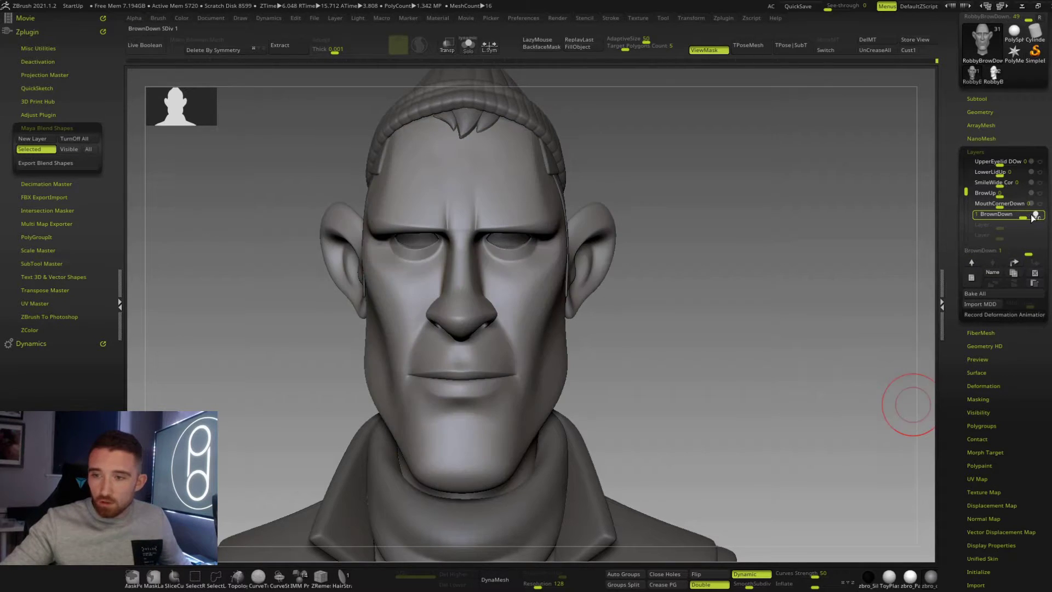
{"action": "left_click_drag", "start_coordinate": [611, 317], "coordinate": [637, 312], "text": "alt"}
{"action": "key", "text": "space"}
{"action": "left_click_drag", "start_coordinate": [523, 240], "coordinate": [537, 239]}
{"action": "key", "text": "space"}
{"action": "right_click_drag", "start_coordinate": [534, 239], "coordinate": [565, 286], "text": "ctrl"}
{"action": "key", "text": "space"}
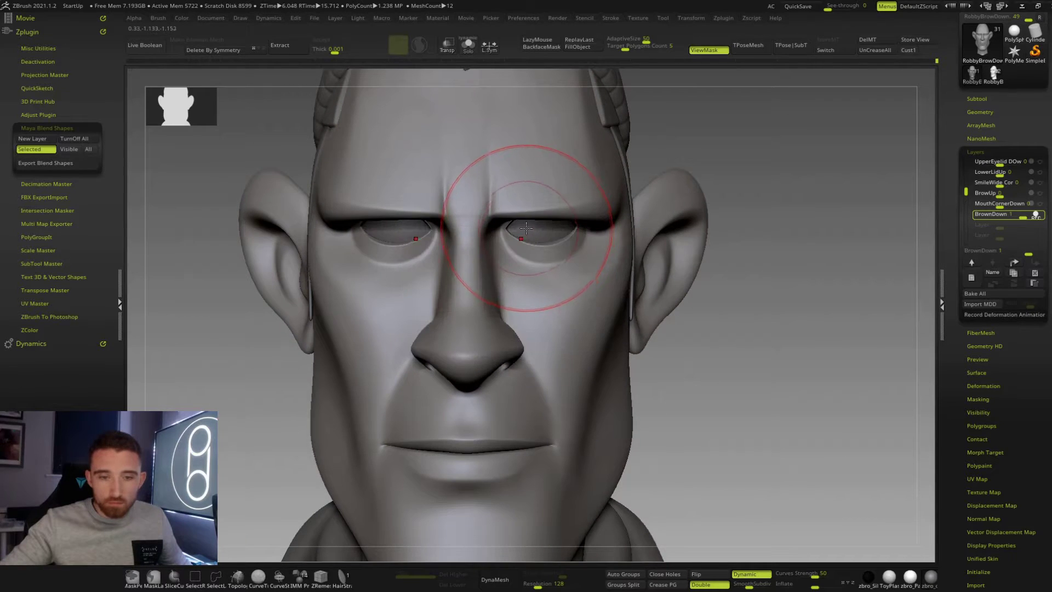
{"action": "left_click_drag", "start_coordinate": [529, 230], "coordinate": [528, 240]}
{"action": "mouse_move", "coordinate": [553, 231]}
{"action": "left_mouse_down"}
{"action": "mouse_move", "coordinate": [523, 240]}
{"action": "mouse_move", "coordinate": [576, 232]}
{"action": "left_mouse_up"}
{"action": "key", "text": "space"}
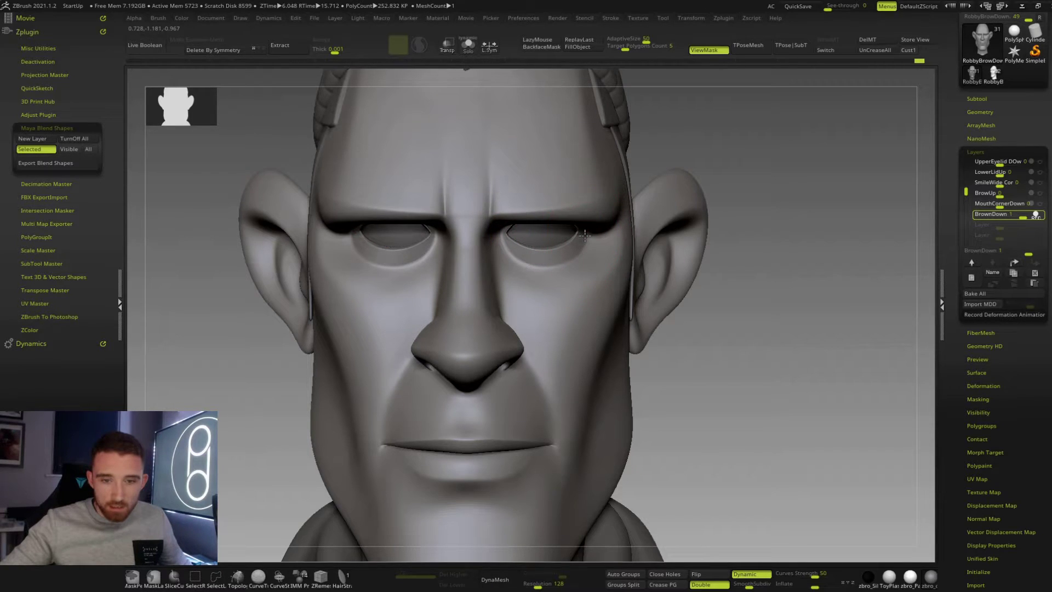
{"action": "left_click_drag", "start_coordinate": [513, 238], "coordinate": [582, 234]}
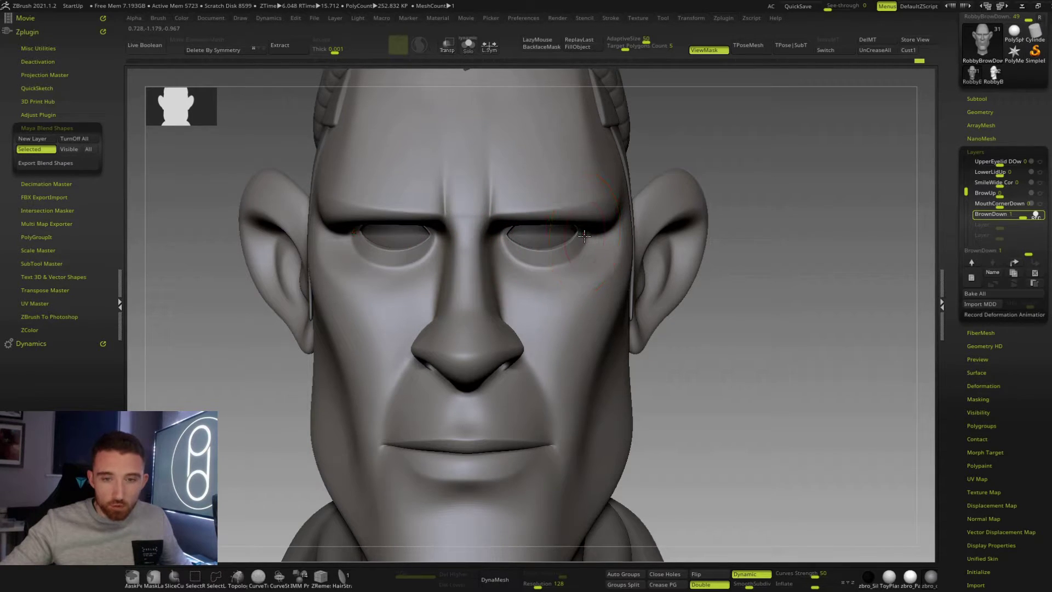
{"action": "key", "text": "space"}
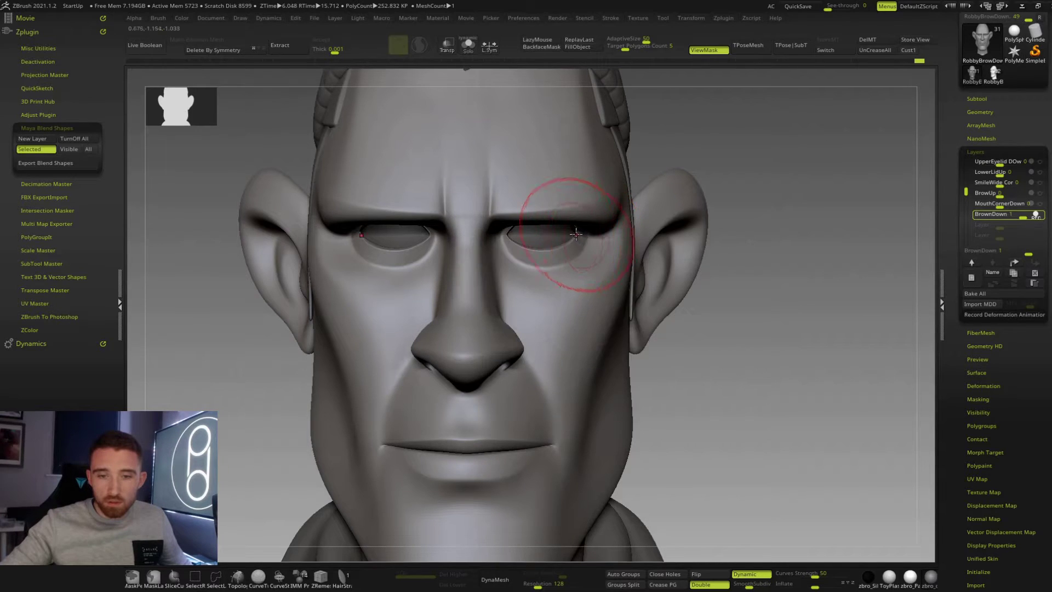
{"action": "left_click_drag", "start_coordinate": [532, 240], "coordinate": [524, 239]}
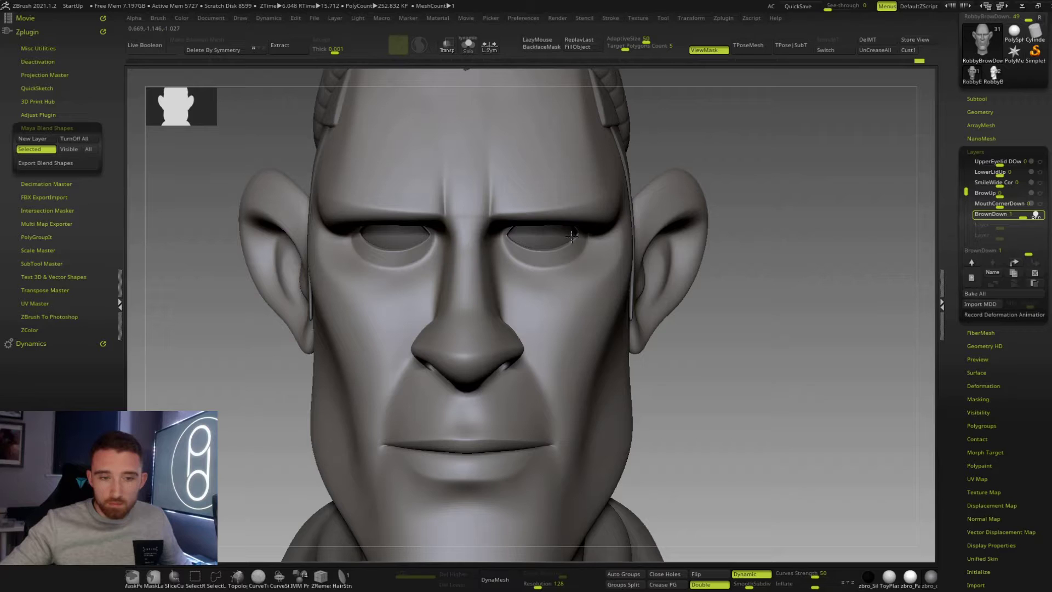
{"action": "key", "text": "space"}
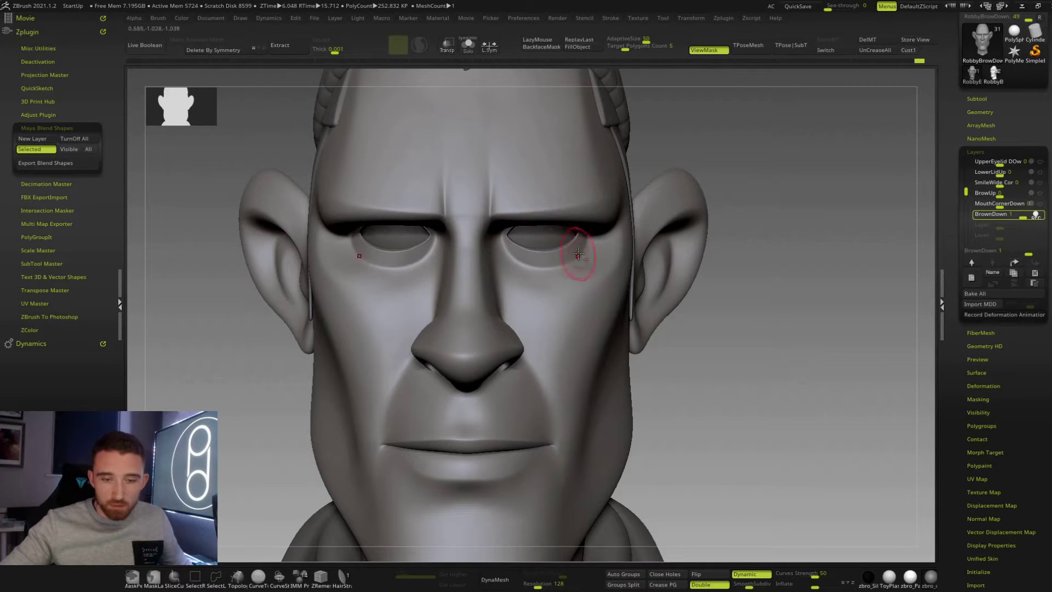
- Mask the whole head except the areas around both eyes with a topological mask and soften its edge
{"action": "right_click_drag", "start_coordinate": [578, 253], "coordinate": [587, 265], "text": "ctrl"}
{"action": "key", "text": "w"}
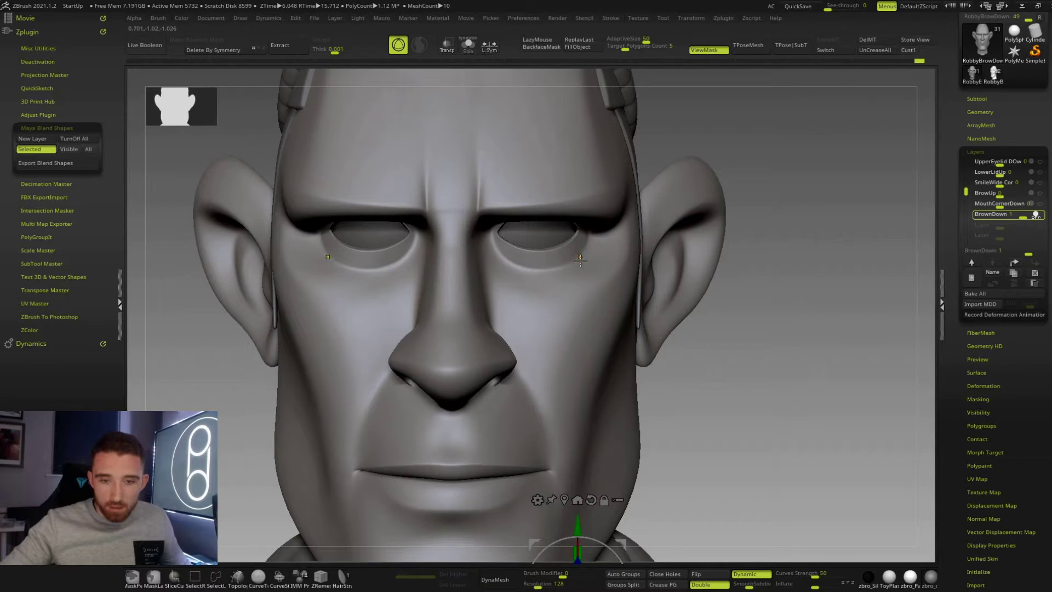
{"action": "left_click_drag", "start_coordinate": [581, 260], "coordinate": [571, 254], "text": "ctrl"}
{"action": "key", "text": "q"}
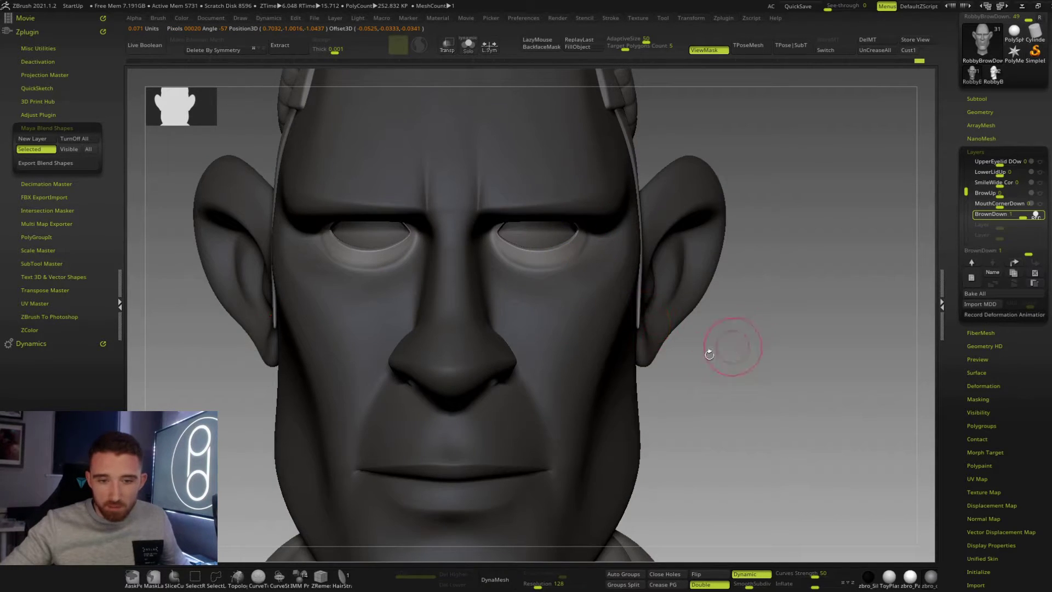
{"action": "left_click", "coordinate": [570, 275], "text": "ctrl"}
{"action": "left_click", "coordinate": [571, 274], "text": "ctrl"}
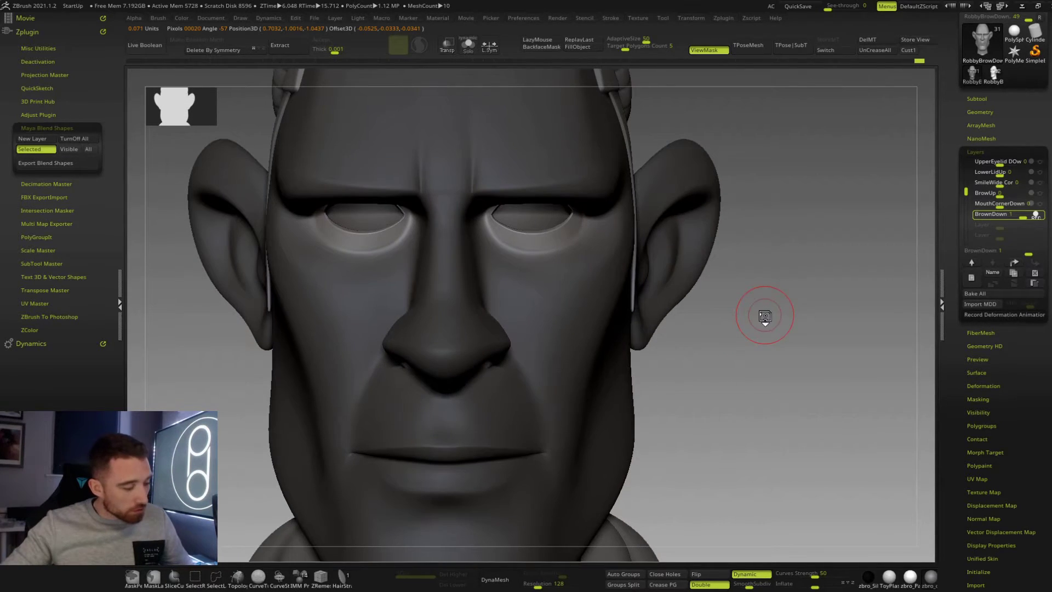
- Return the unmasked eyelids on the BrownDown layer to the stored morph target with the Morph brush
{"action": "key", "text": "b"}
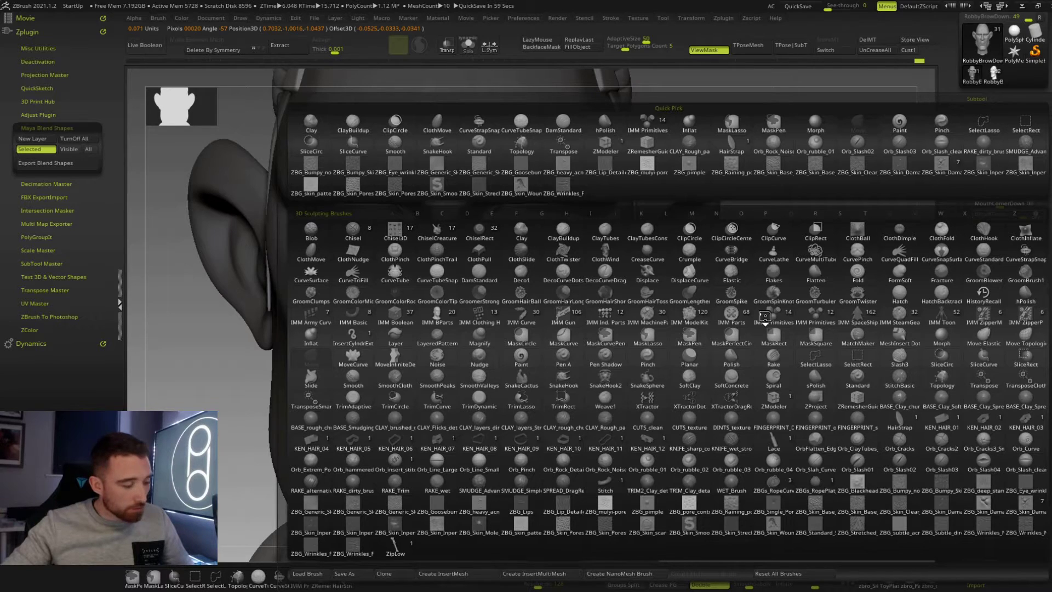
{"action": "key", "text": "m"}
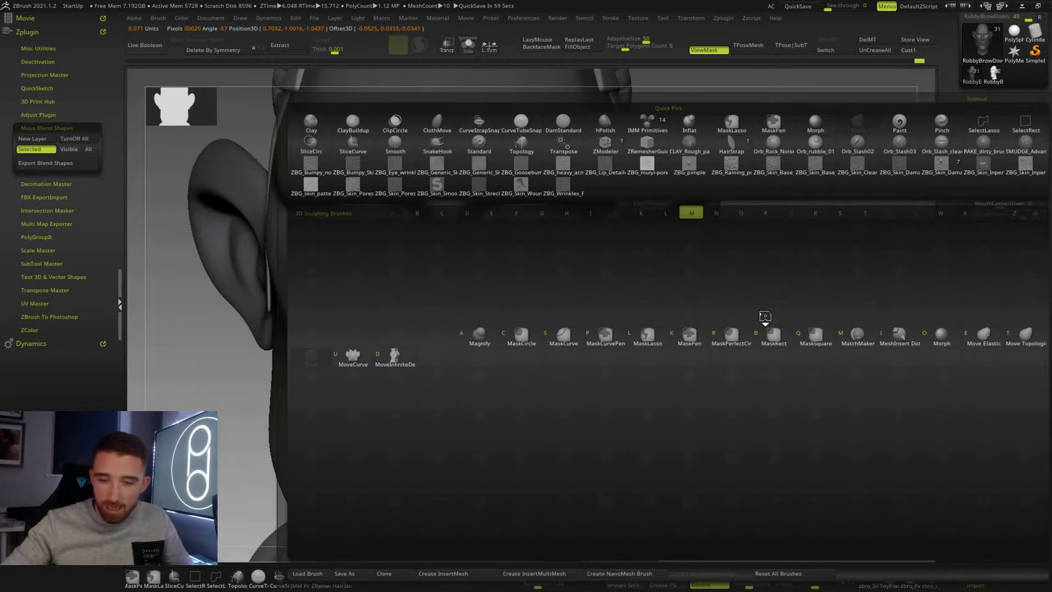
{"action": "left_click", "coordinate": [941, 339]}
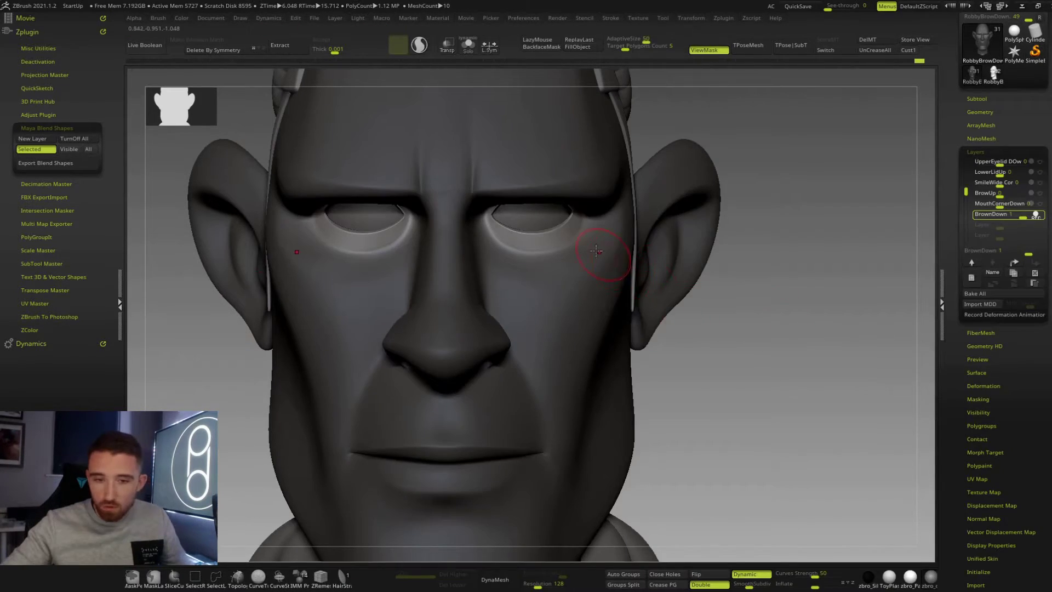
{"action": "key", "text": "space"}
{"action": "left_click_drag", "start_coordinate": [565, 246], "coordinate": [582, 246]}
{"action": "mouse_move", "coordinate": [501, 233]}
{"action": "left_mouse_down"}
{"action": "mouse_move", "coordinate": [537, 261]}
{"action": "mouse_move", "coordinate": [539, 248]}
{"action": "mouse_move", "coordinate": [541, 263]}
{"action": "left_mouse_up"}
{"action": "key", "text": "space"}
{"action": "key", "text": "ctrl+z"}
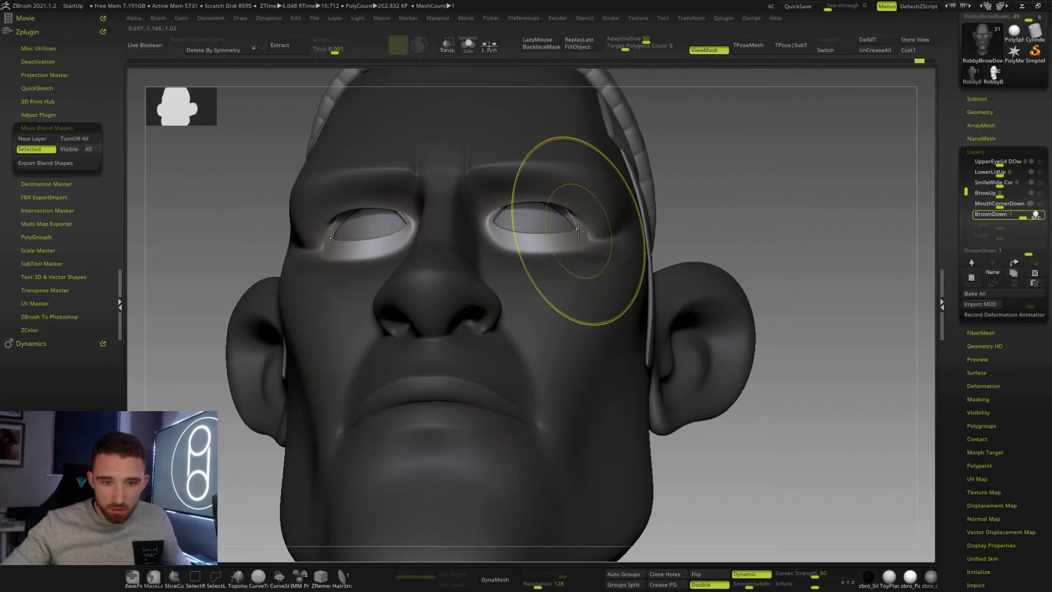
{"action": "mouse_move", "coordinate": [506, 234]}
{"action": "left_mouse_down"}
{"action": "mouse_move", "coordinate": [531, 233]}
{"action": "mouse_move", "coordinate": [554, 203]}
{"action": "mouse_move", "coordinate": [584, 236]}
{"action": "left_mouse_up"}
{"action": "left_click_drag", "start_coordinate": [512, 229], "coordinate": [467, 236]}
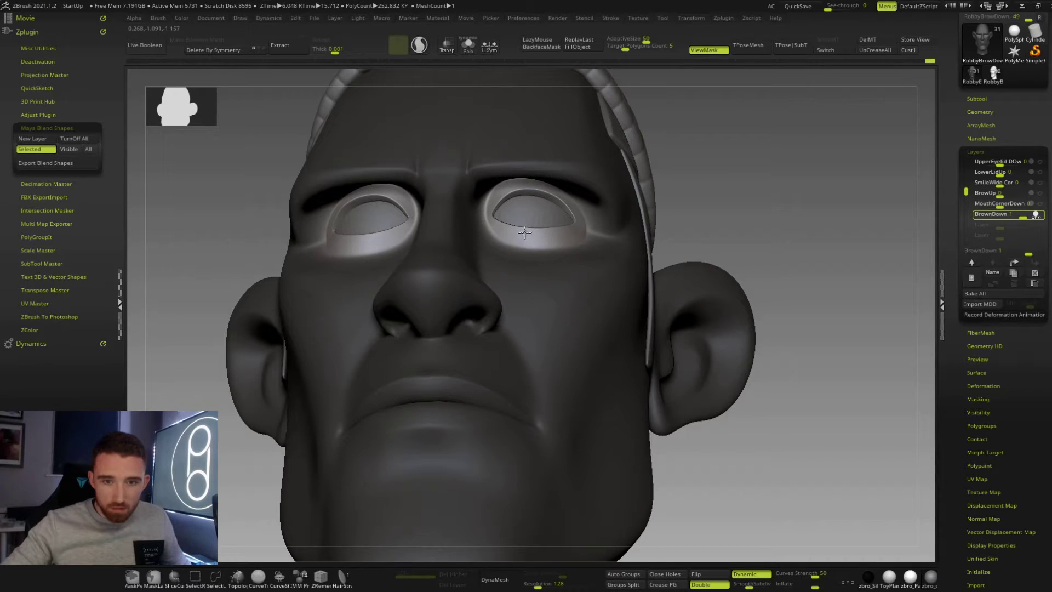
{"action": "left_click_drag", "start_coordinate": [543, 219], "coordinate": [496, 226]}
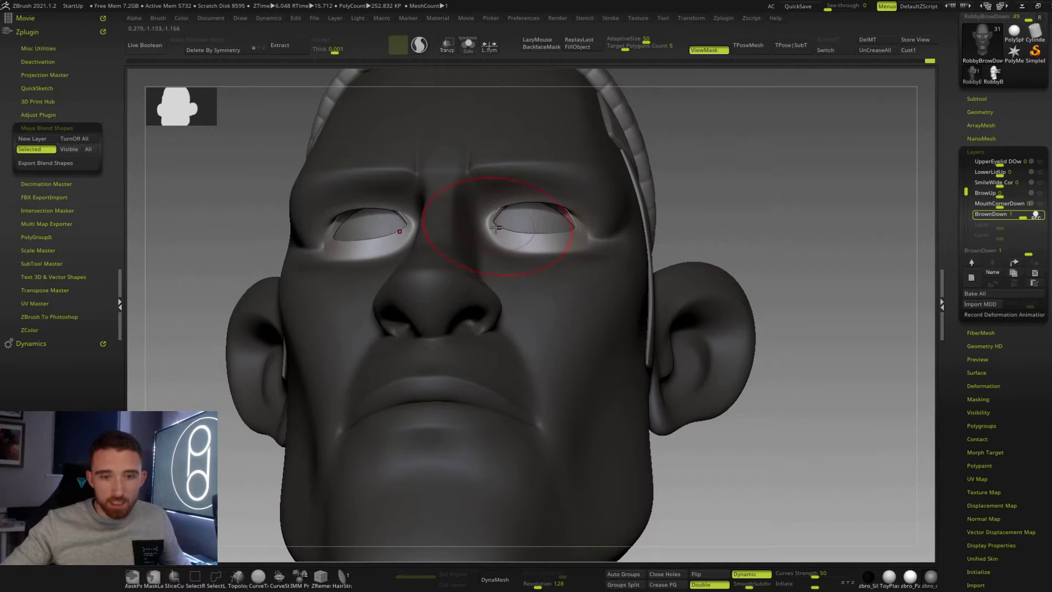
{"action": "key", "text": "ctrl+z"}
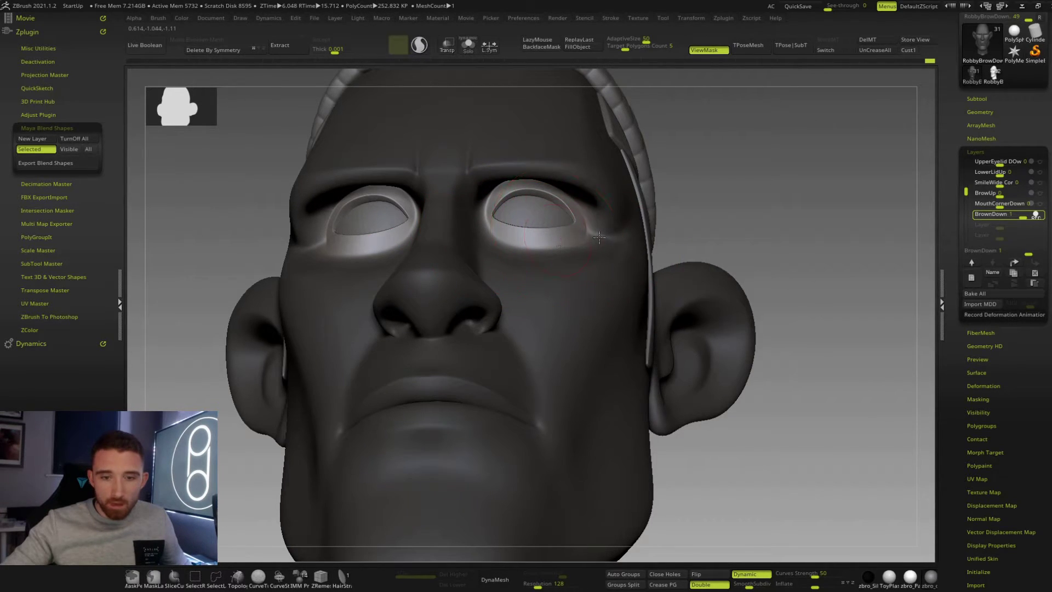
- Invert the mask so the eyelids are protected and the rest of the face is editable, viewed from below
{"action": "left_click_drag", "start_coordinate": [732, 272], "coordinate": [720, 213]}
{"action": "left_click", "coordinate": [719, 213], "text": "ctrl"}
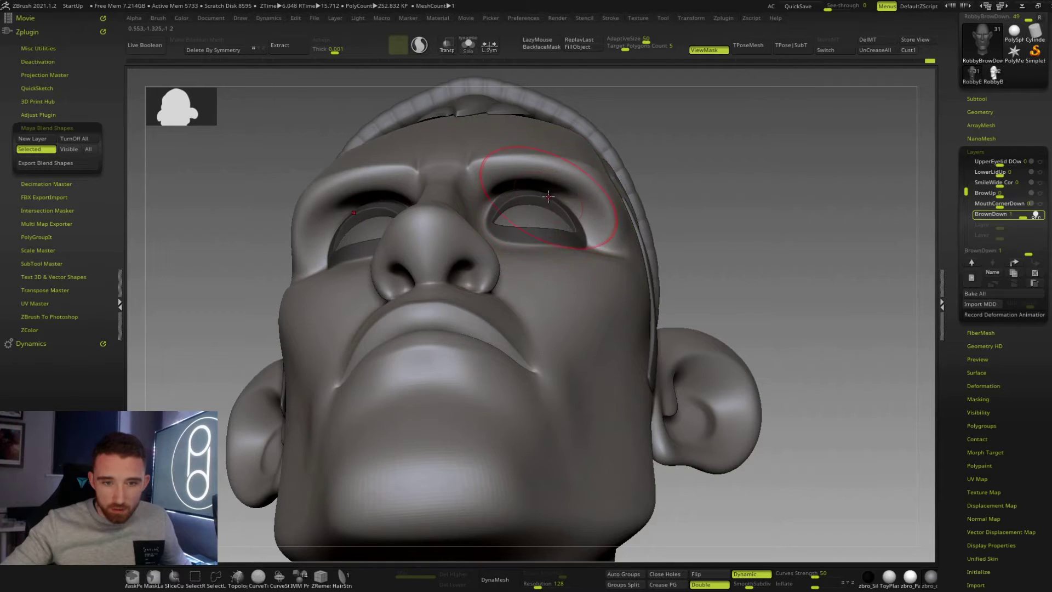
{"action": "right_click_drag", "start_coordinate": [533, 186], "coordinate": [520, 182]}
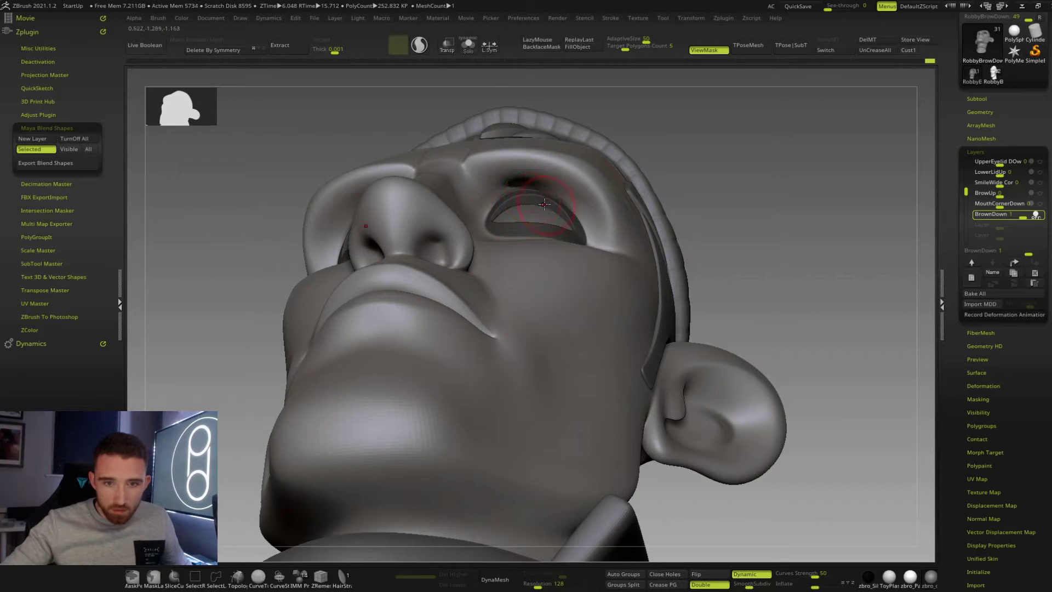
- Refine the socket fold above the upper eyelids on the BrownDown layer while the eyelids are masked, and clear the mask
{"action": "key", "text": "space"}
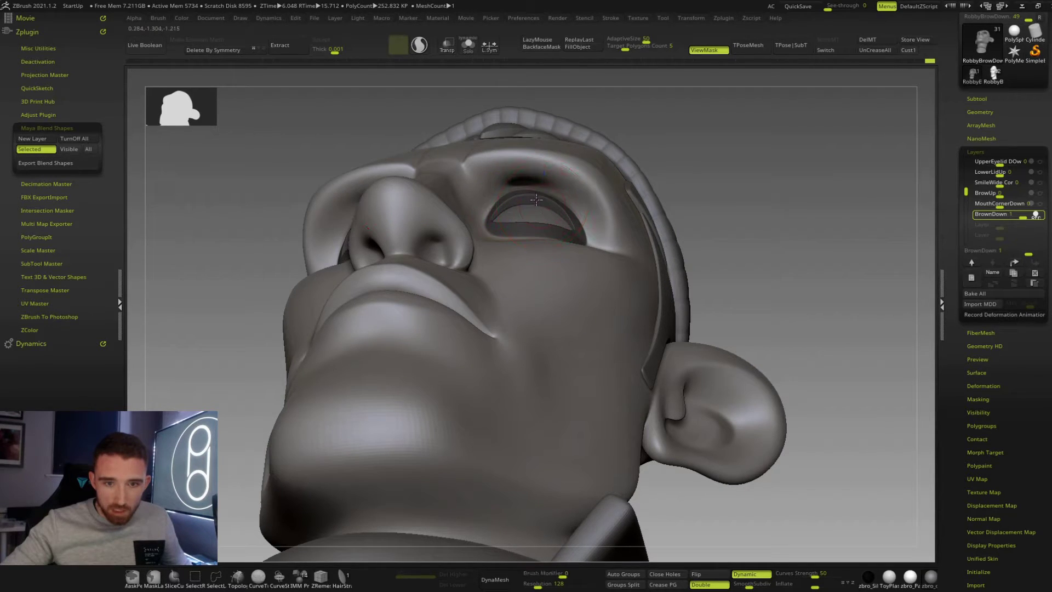
{"action": "left_click", "coordinate": [733, 192], "text": "ctrl"}
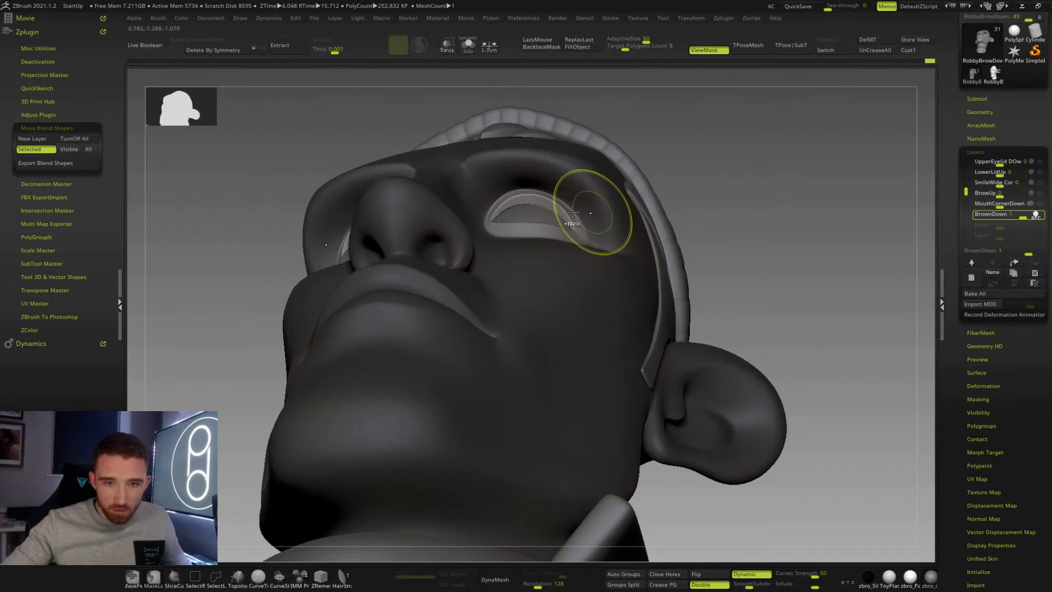
{"action": "left_click", "coordinate": [756, 206], "text": "ctrl"}
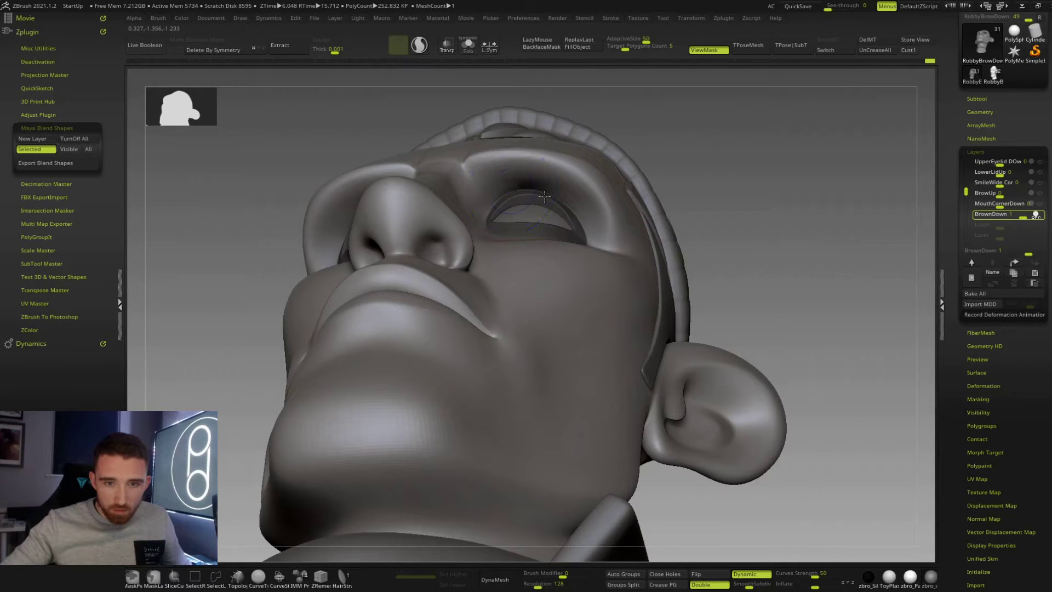
{"action": "left_click_drag", "start_coordinate": [773, 225], "coordinate": [826, 307]}
{"action": "right_click_drag", "start_coordinate": [801, 338], "coordinate": [738, 297], "text": "ctrl"}
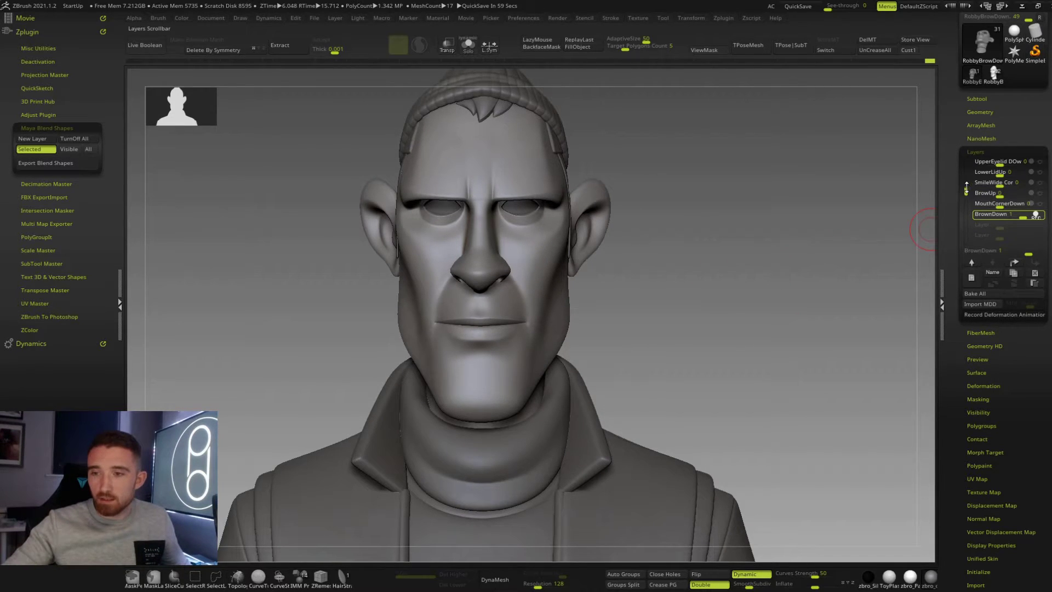
- Set the UpperEyelid Down layer to full intensity 1 and turn on recording for the BrownDown layer
{"action": "left_click_drag", "start_coordinate": [967, 186], "coordinate": [966, 163]}
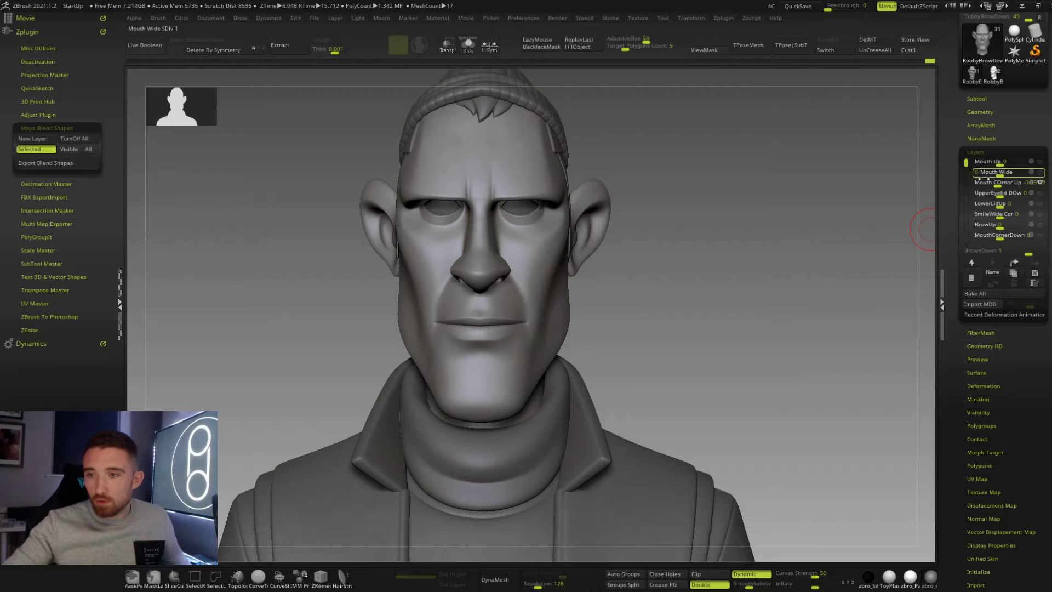
{"action": "mouse_move", "coordinate": [997, 187]}
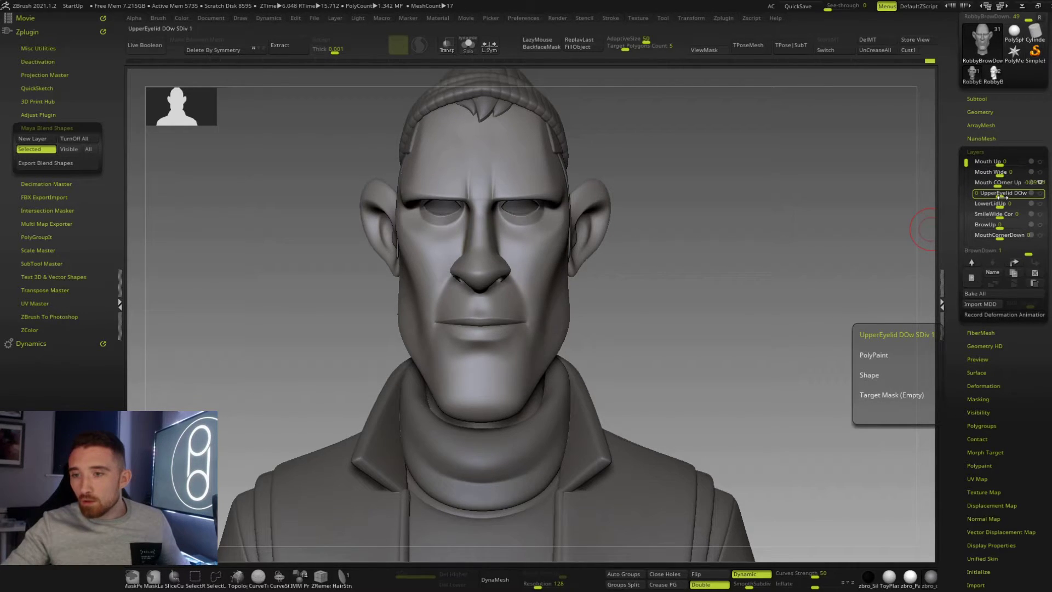
{"action": "left_click_drag", "start_coordinate": [1000, 196], "coordinate": [1025, 195]}
{"action": "left_click_drag", "start_coordinate": [648, 282], "coordinate": [716, 361], "text": "alt"}
{"action": "left_click_drag", "start_coordinate": [967, 163], "coordinate": [975, 198]}
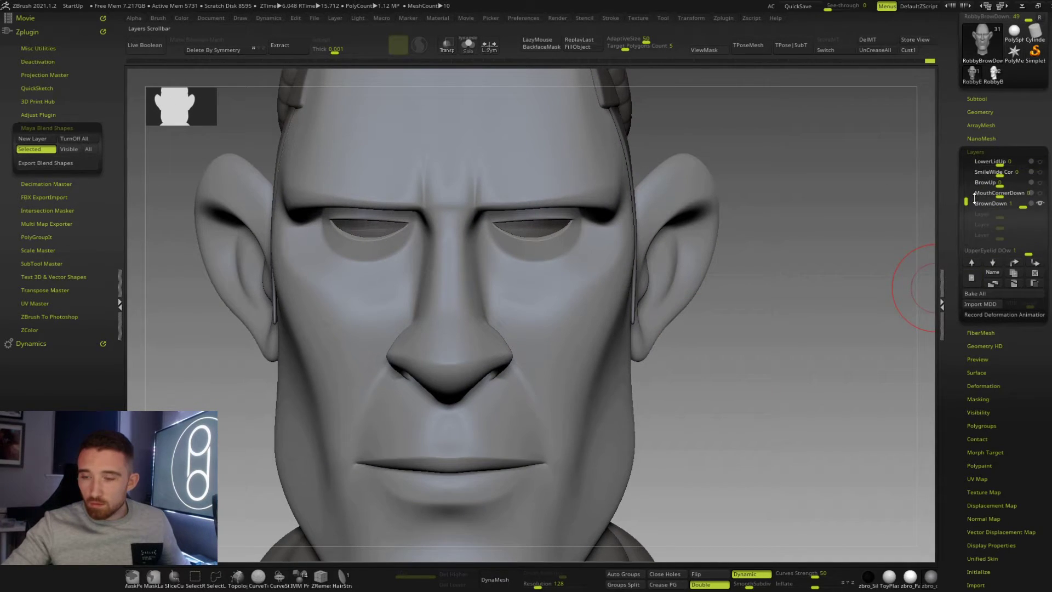
{"action": "left_click", "coordinate": [1030, 205]}
- Mask the whole head except both eyelids with a topological mask and soften the mask's edge
{"action": "left_click_drag", "start_coordinate": [711, 305], "coordinate": [733, 296]}
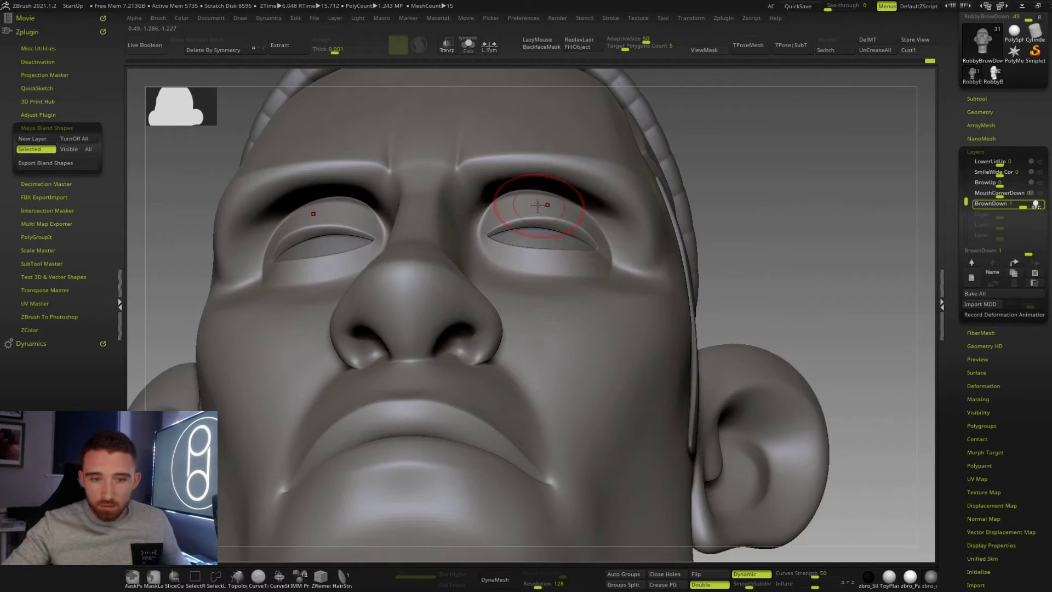
{"action": "key", "text": "w"}
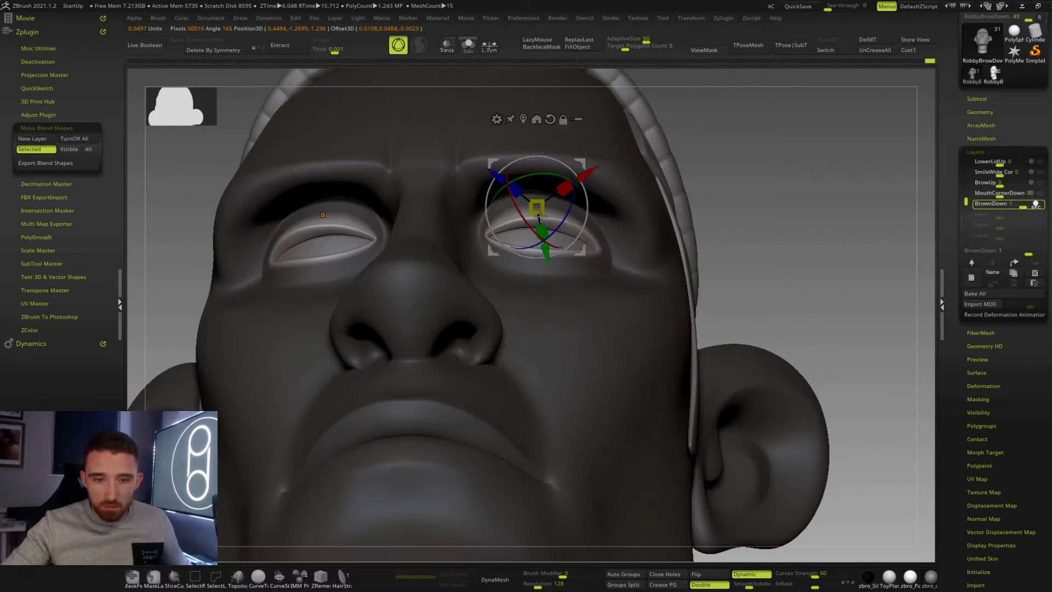
{"action": "left_click", "coordinate": [539, 216], "text": "ctrl"}
{"action": "left_click_drag", "start_coordinate": [541, 216], "coordinate": [542, 218], "text": "ctrl"}
{"action": "key", "text": "q"}
{"action": "left_click", "coordinate": [566, 216], "text": "ctrl"}
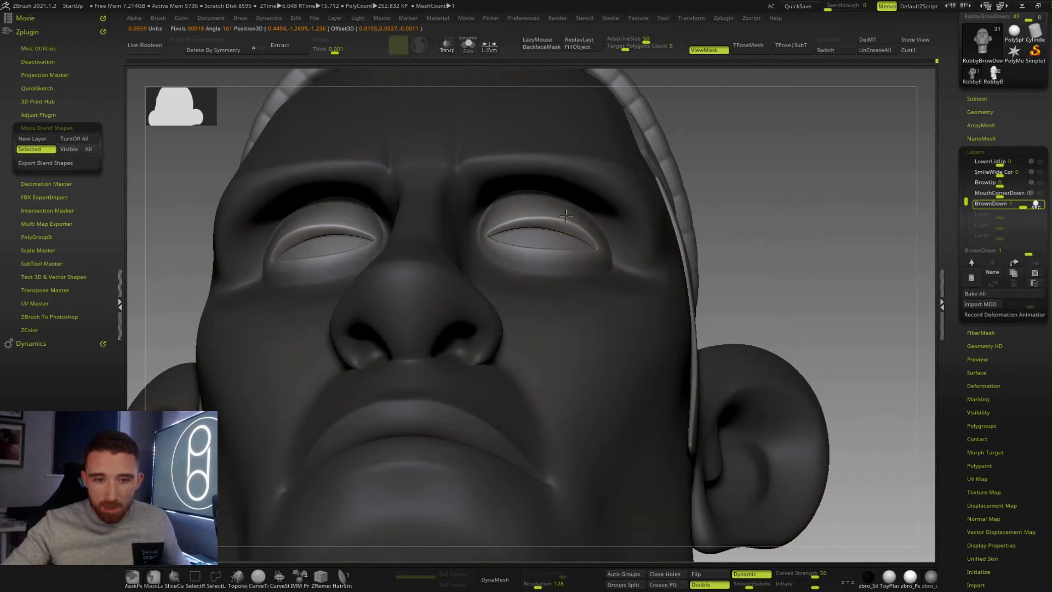
{"action": "left_click", "coordinate": [566, 216], "text": "ctrl"}
- Invert the mask so that the lowered eyelids are protected and the brows and sockets are editable
{"action": "mouse_move", "coordinate": [1002, 207]}
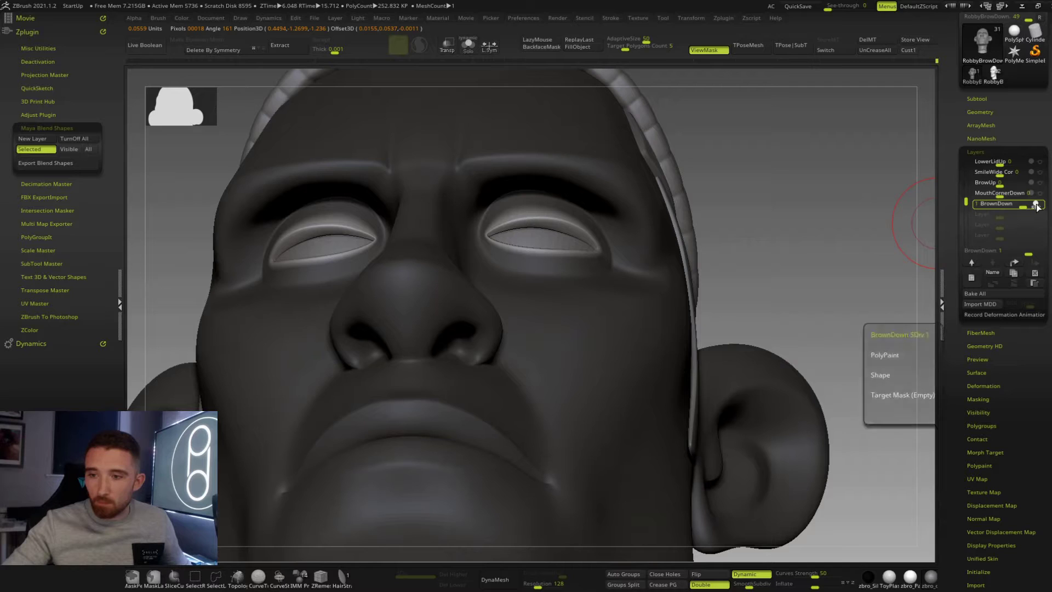
{"action": "left_click", "coordinate": [743, 259], "text": "ctrl"}
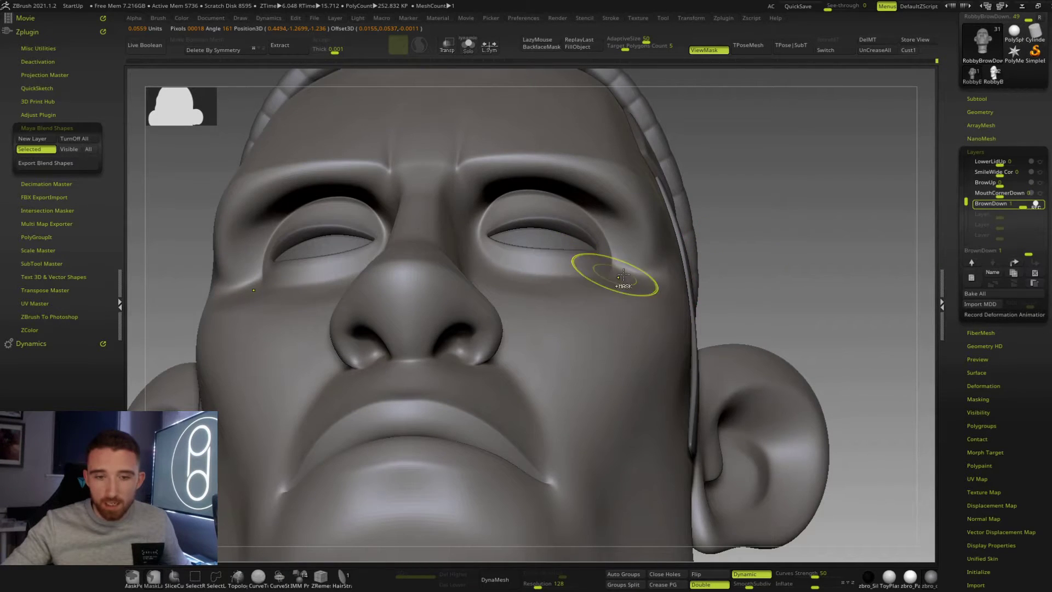
{"action": "left_click", "coordinate": [751, 253], "text": "ctrl"}
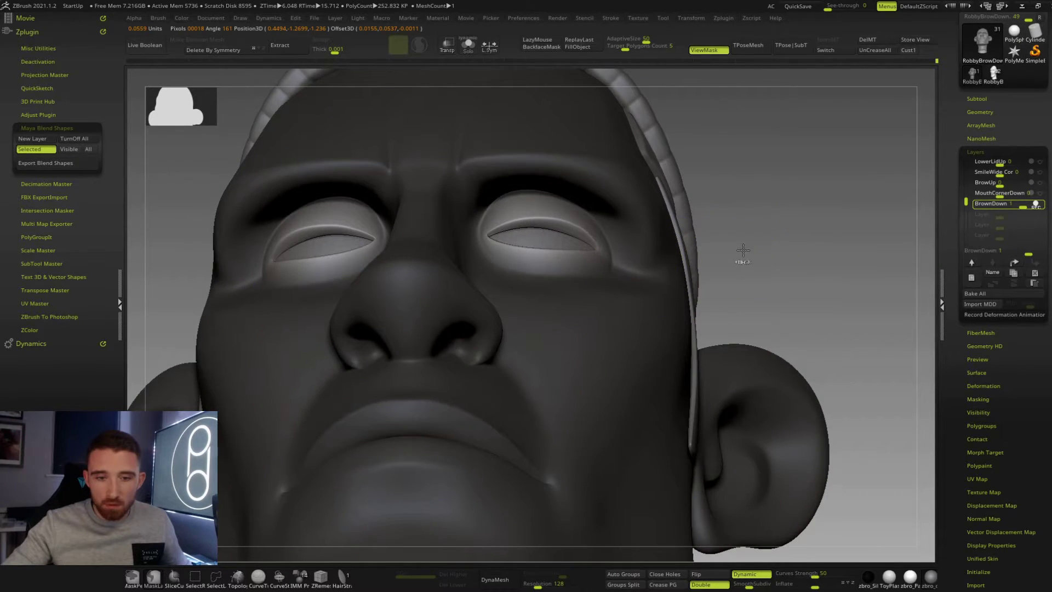
{"action": "left_click", "coordinate": [740, 251], "text": "ctrl"}
- Smooth the deep hollows above the masked upper eyelids and adjust the brow edges symmetrically on the BrownDown layer
{"action": "mouse_move", "coordinate": [512, 201]}
{"action": "left_mouse_down", "text": "shift"}
{"action": "mouse_move", "coordinate": [565, 202]}
{"action": "mouse_move", "coordinate": [506, 197]}
{"action": "left_mouse_up", "text": "shift"}
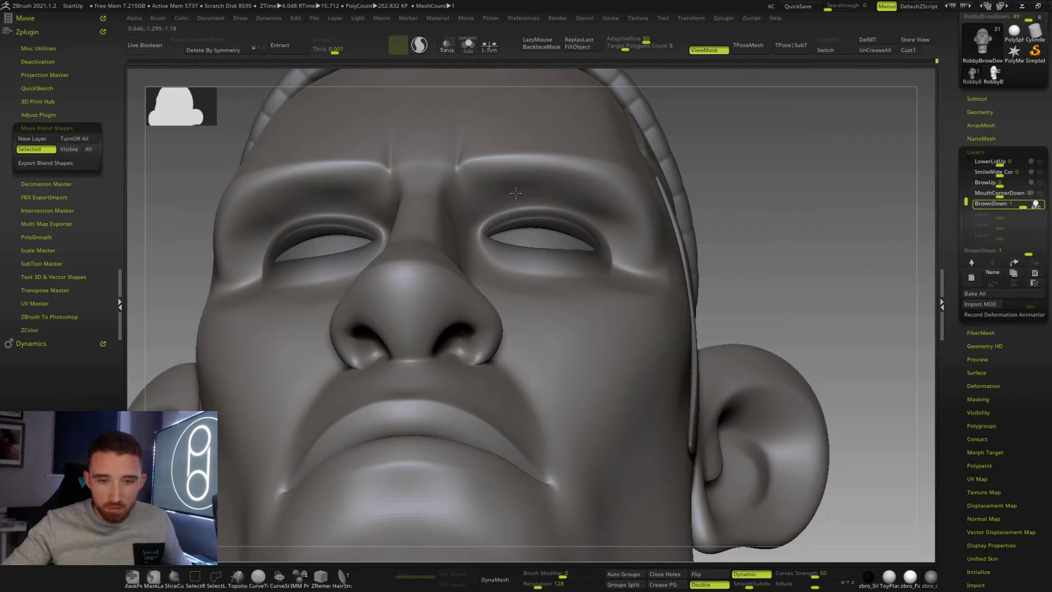
{"action": "left_click_drag", "start_coordinate": [578, 204], "coordinate": [599, 218], "text": "shift"}
{"action": "right_click_drag", "start_coordinate": [585, 204], "coordinate": [584, 229]}
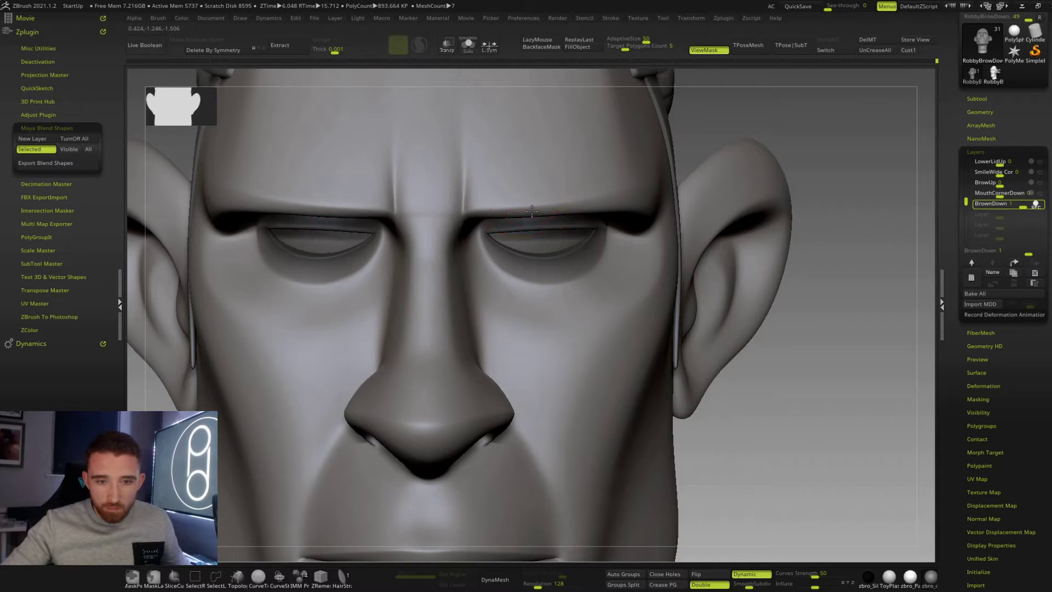
{"action": "mouse_move", "coordinate": [530, 211]}
{"action": "left_mouse_down"}
{"action": "mouse_move", "coordinate": [542, 210]}
{"action": "mouse_move", "coordinate": [529, 212]}
{"action": "left_mouse_up"}
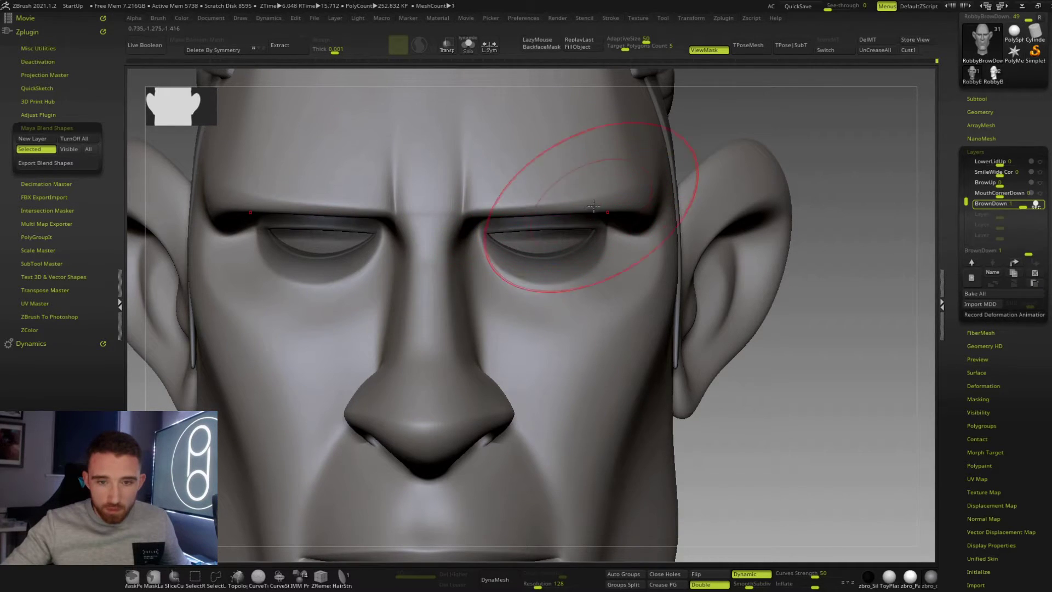
{"action": "left_click_drag", "start_coordinate": [593, 207], "coordinate": [604, 207]}
- Clear the mask, stop recording the BrownDown layer and fade its intensity to 0 while viewing the whole bust
{"action": "right_click_drag", "start_coordinate": [780, 334], "coordinate": [691, 348], "text": "ctrl"}
{"action": "left_click_drag", "start_coordinate": [691, 347], "coordinate": [692, 286], "text": "alt"}
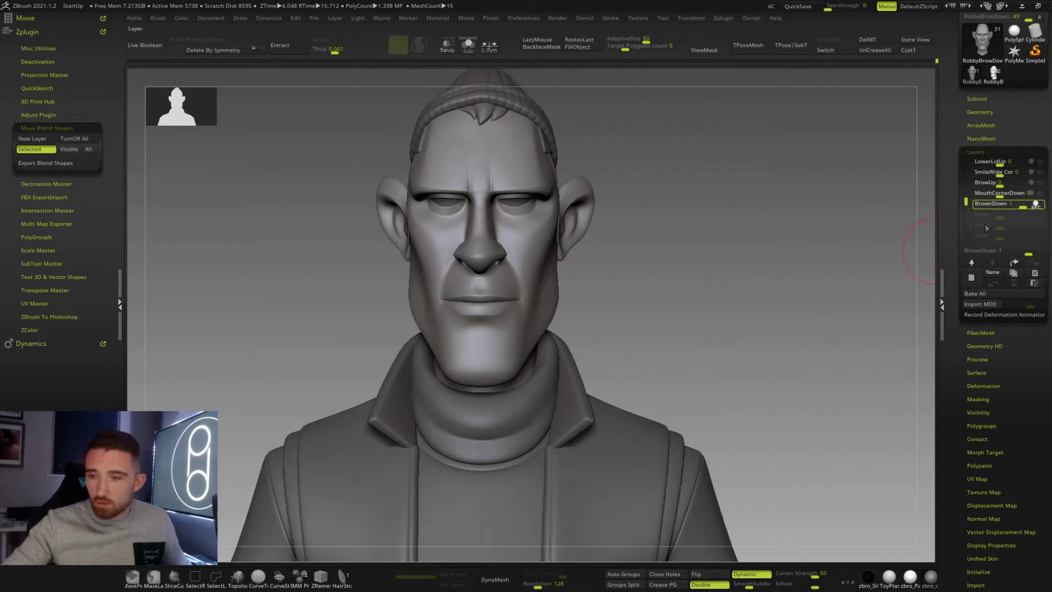
{"action": "left_click_drag", "start_coordinate": [1020, 205], "coordinate": [1000, 207]}
{"action": "left_click", "coordinate": [996, 205]}
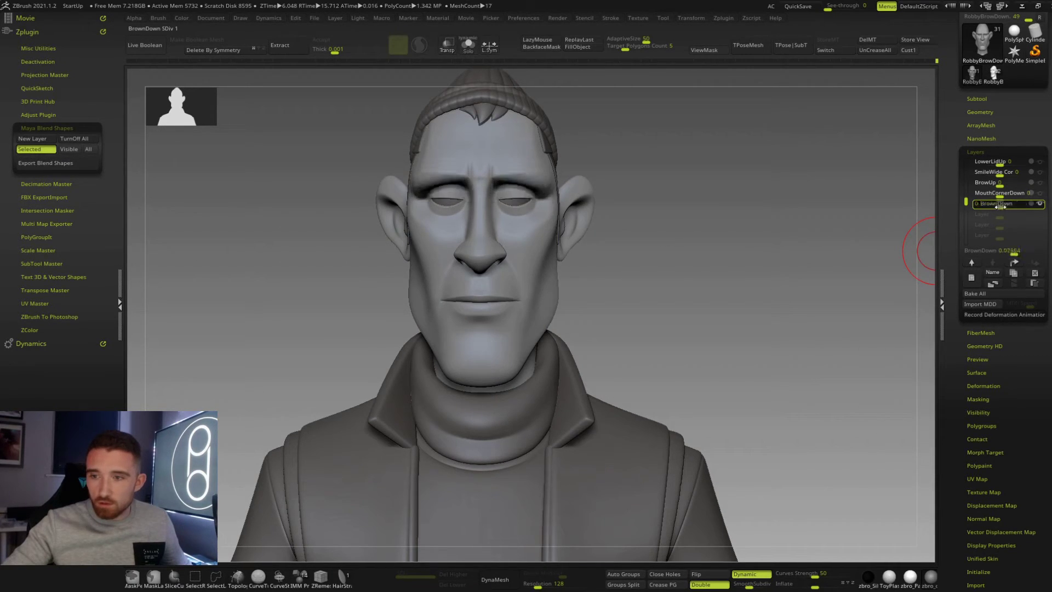
{"action": "left_click", "coordinate": [998, 205]}
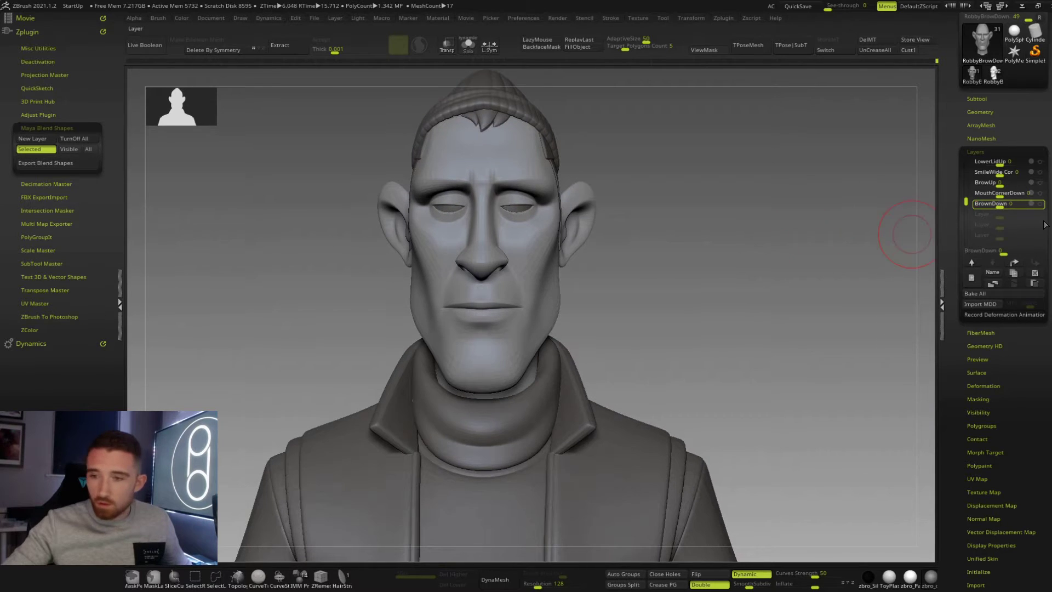
- Test the UpperEyelid Down layer on the neutral face in a three-quarter view and set its intensity to 0
{"action": "left_click_drag", "start_coordinate": [966, 201], "coordinate": [1001, 185]}
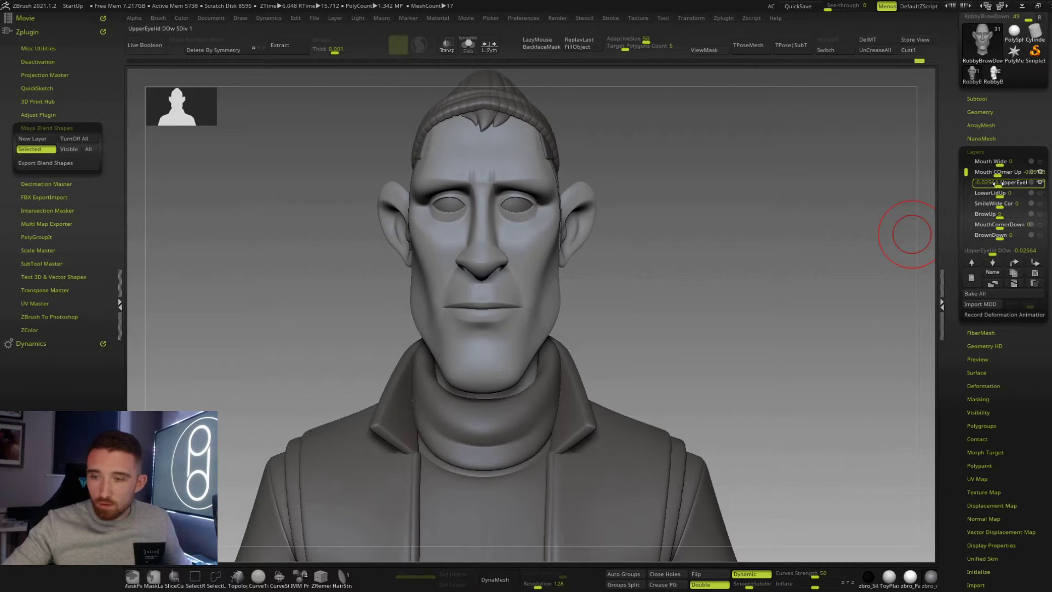
{"action": "left_click_drag", "start_coordinate": [791, 275], "coordinate": [784, 272]}
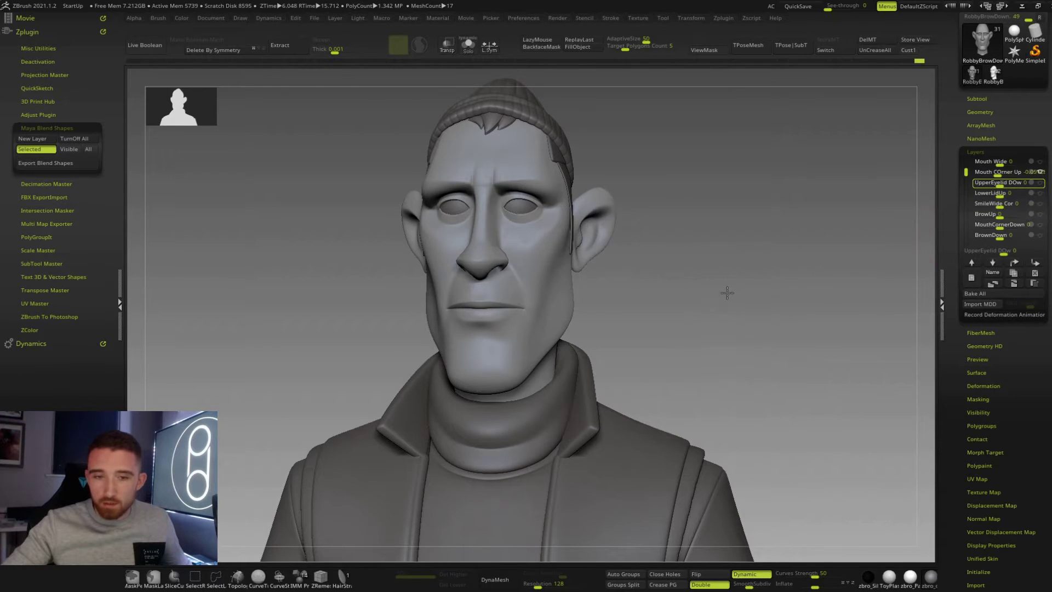
{"action": "left_click_drag", "start_coordinate": [726, 294], "coordinate": [762, 260]}
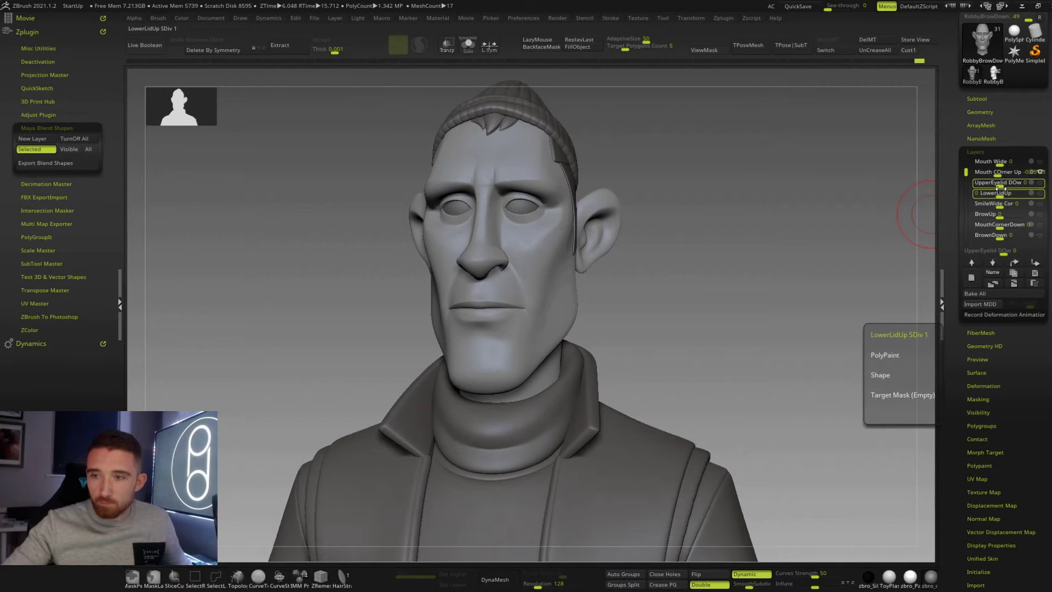
{"action": "left_click_drag", "start_coordinate": [997, 187], "coordinate": [1012, 186]}
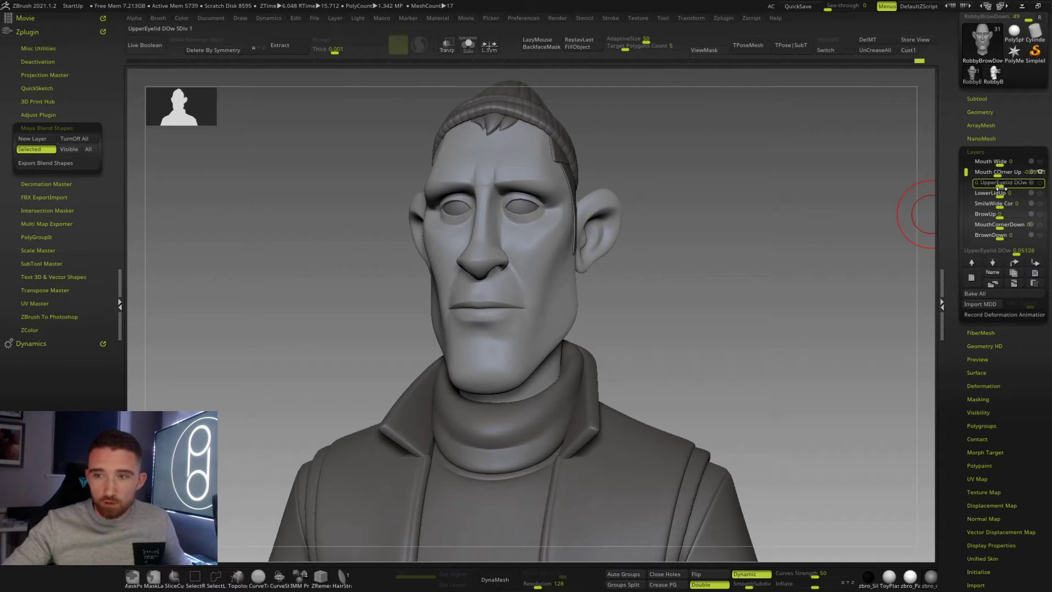
{"action": "key", "text": "Return"}
- Combine the mouth shapes into a smile by setting the Mouth Wide and Mouth Corner Up layers to 1
{"action": "left_click_drag", "start_coordinate": [966, 174], "coordinate": [966, 192]}
{"action": "left_click", "coordinate": [998, 214]}
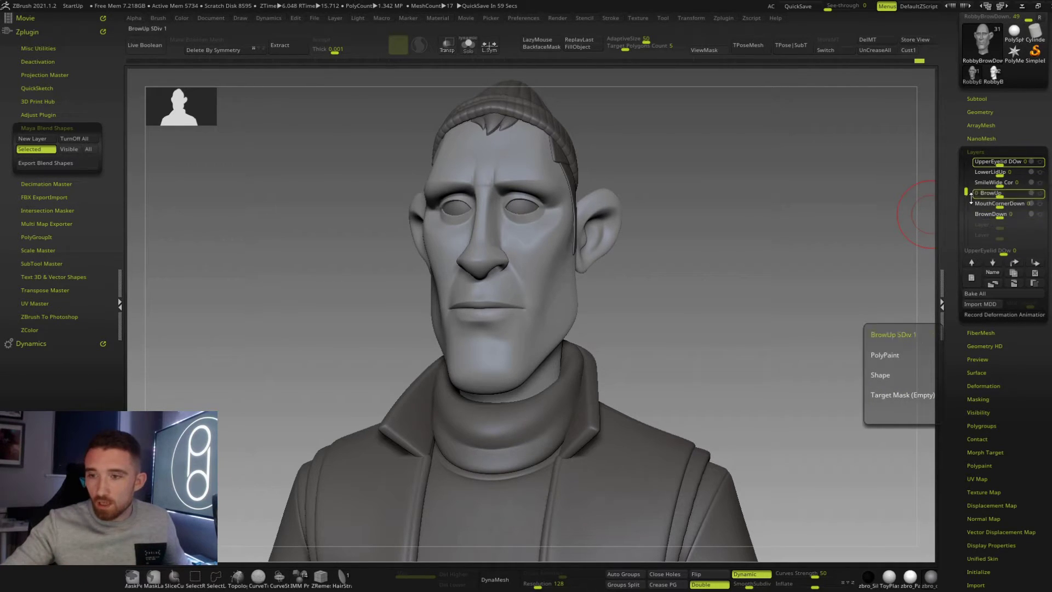
{"action": "mouse_move", "coordinate": [966, 192]}
{"action": "left_mouse_down"}
{"action": "mouse_move", "coordinate": [959, 167]}
{"action": "mouse_move", "coordinate": [966, 173]}
{"action": "left_mouse_up"}
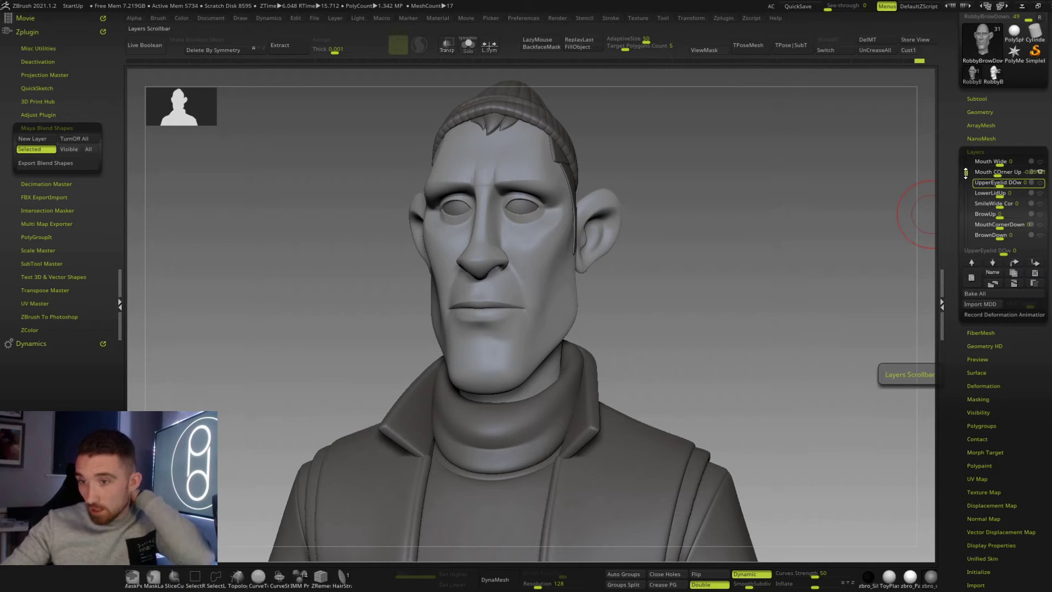
{"action": "left_click_drag", "start_coordinate": [965, 173], "coordinate": [1024, 188]}
{"action": "mouse_move", "coordinate": [1011, 174]}
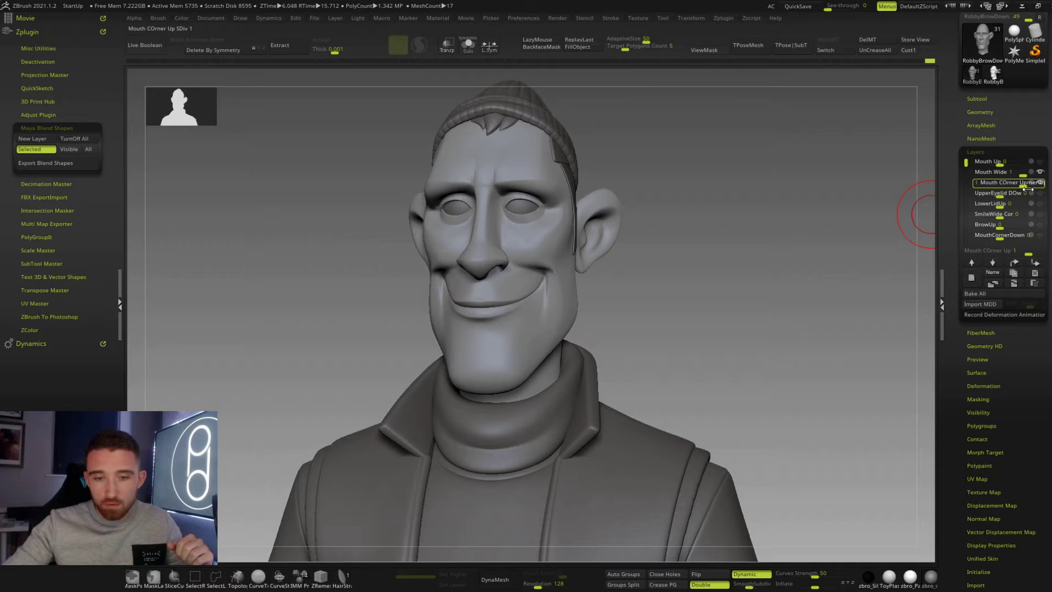
- Examine the combined smile's mouth corners and cheek folds close up from a three-quarter view
{"action": "left_click_drag", "start_coordinate": [728, 296], "coordinate": [669, 316]}
{"action": "right_click_drag", "start_coordinate": [556, 294], "coordinate": [579, 300], "text": "ctrl"}
{"action": "mouse_move", "coordinate": [579, 299]}
{"action": "left_mouse_down"}
{"action": "mouse_move", "coordinate": [575, 281]}
{"action": "mouse_move", "coordinate": [583, 287]}
{"action": "left_mouse_up"}
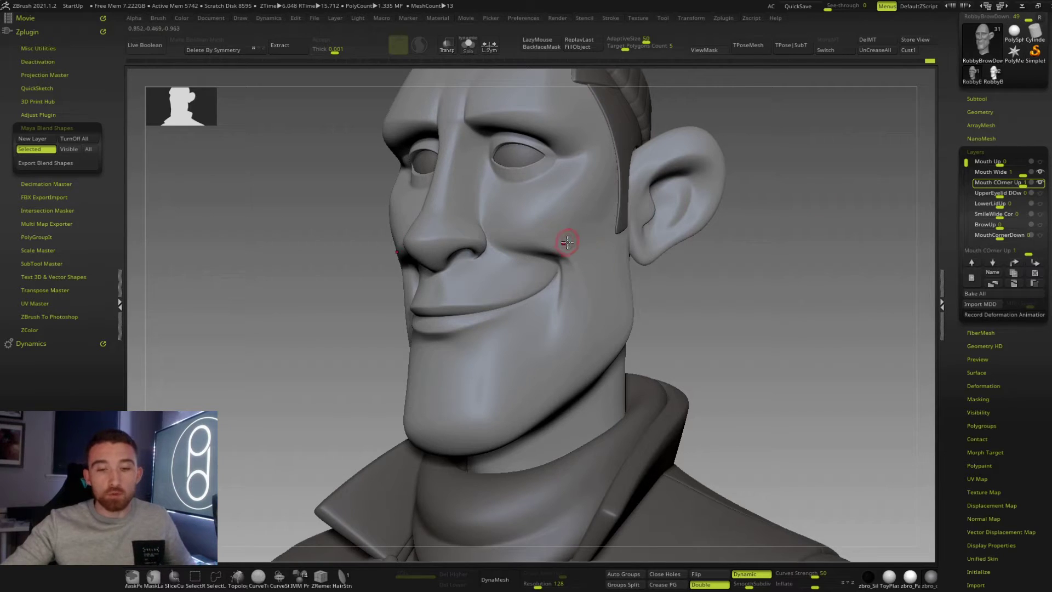
{"action": "right_click_drag", "start_coordinate": [579, 271], "coordinate": [570, 270]}
{"action": "key", "text": "space"}
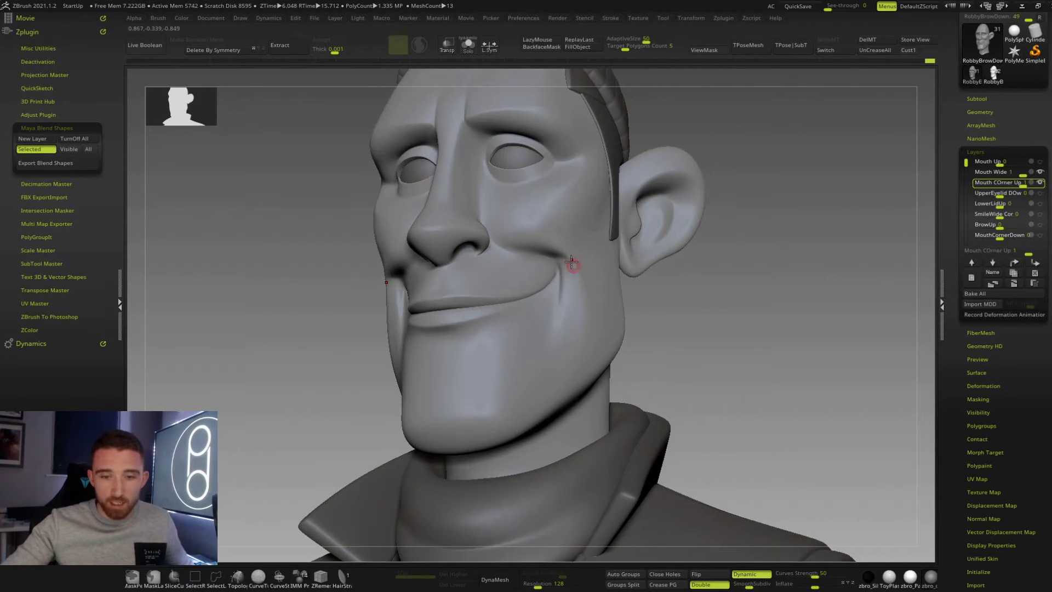
{"action": "right_click_drag", "start_coordinate": [739, 268], "coordinate": [740, 281]}
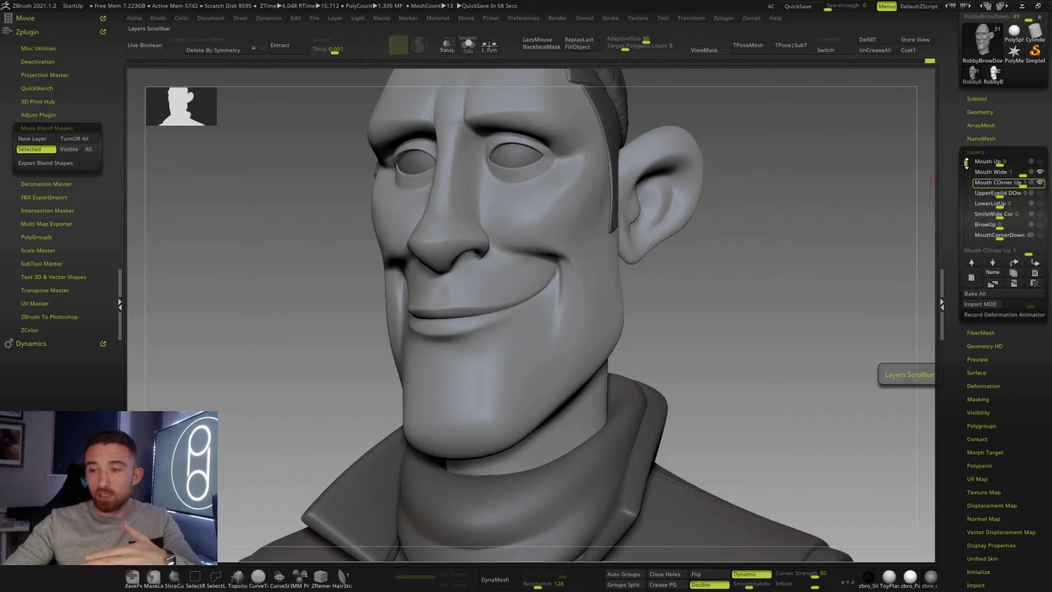
- Review the remaining expression layers, including SmileWide Cor, BrowUp and MouthCornerDown, with the smile layers active
{"action": "left_click_drag", "start_coordinate": [966, 163], "coordinate": [967, 171]}
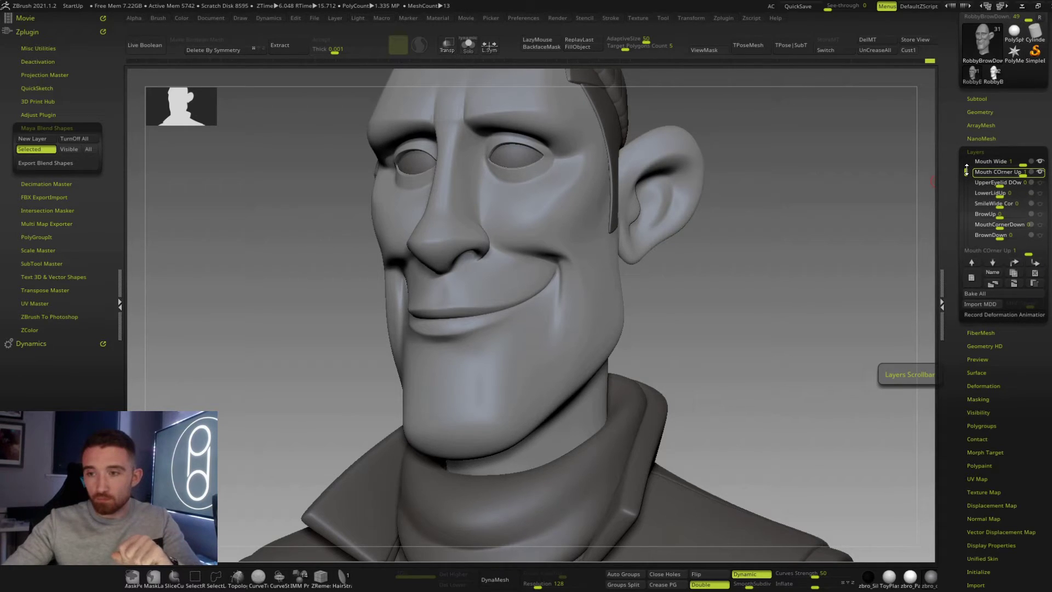
{"action": "left_click_drag", "start_coordinate": [967, 173], "coordinate": [966, 182]}
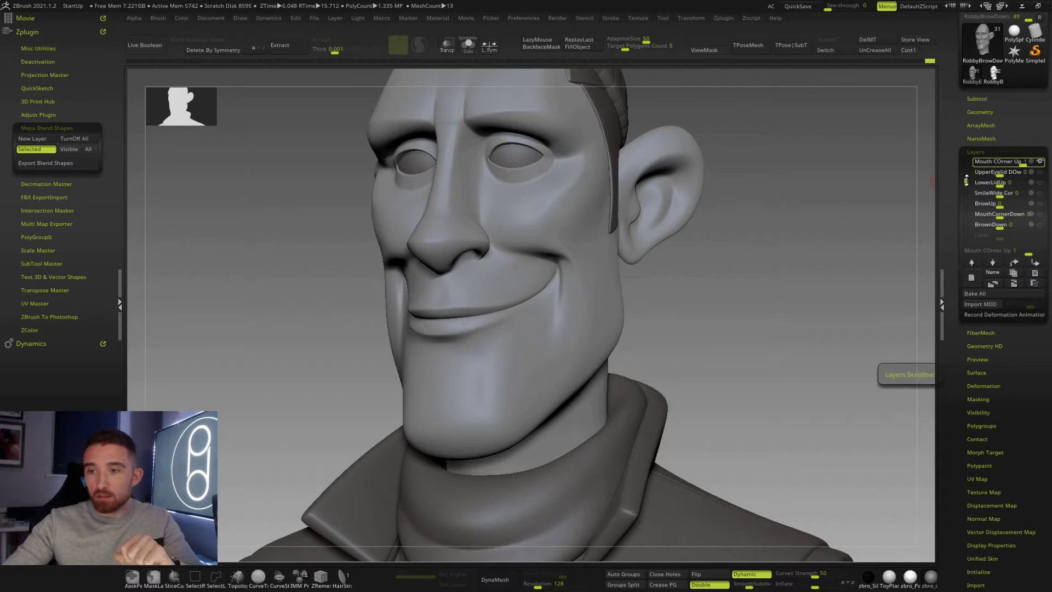
{"action": "left_click", "coordinate": [998, 204]}
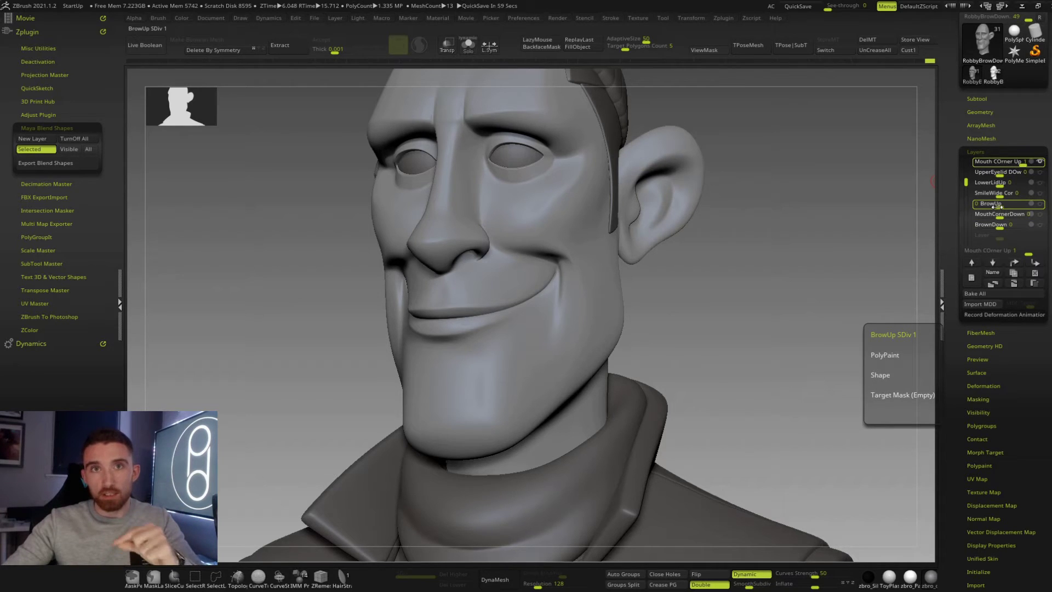
{"action": "left_click", "coordinate": [1024, 213]}
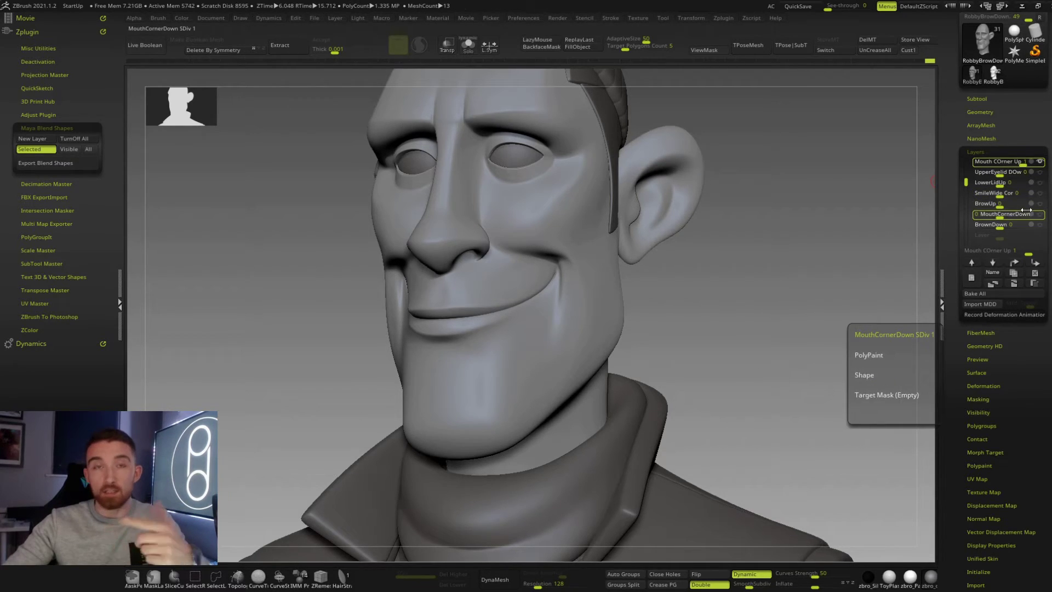
{"action": "left_click", "coordinate": [991, 204]}
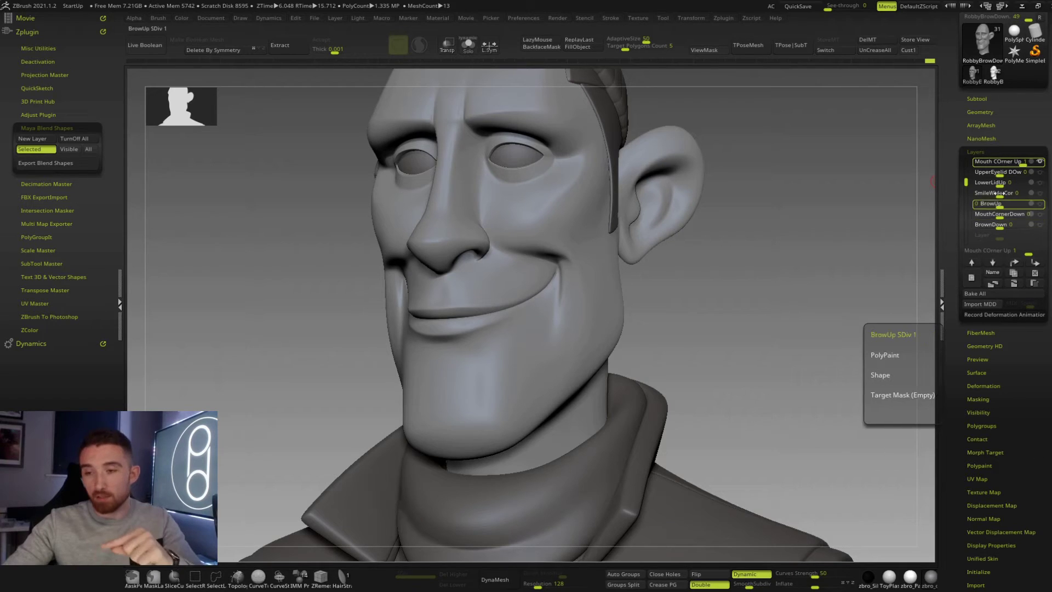
{"action": "left_click", "coordinate": [992, 183]}
{"action": "left_click", "coordinate": [1003, 214]}
{"action": "left_click", "coordinate": [999, 204]}
{"action": "left_click", "coordinate": [997, 195]}
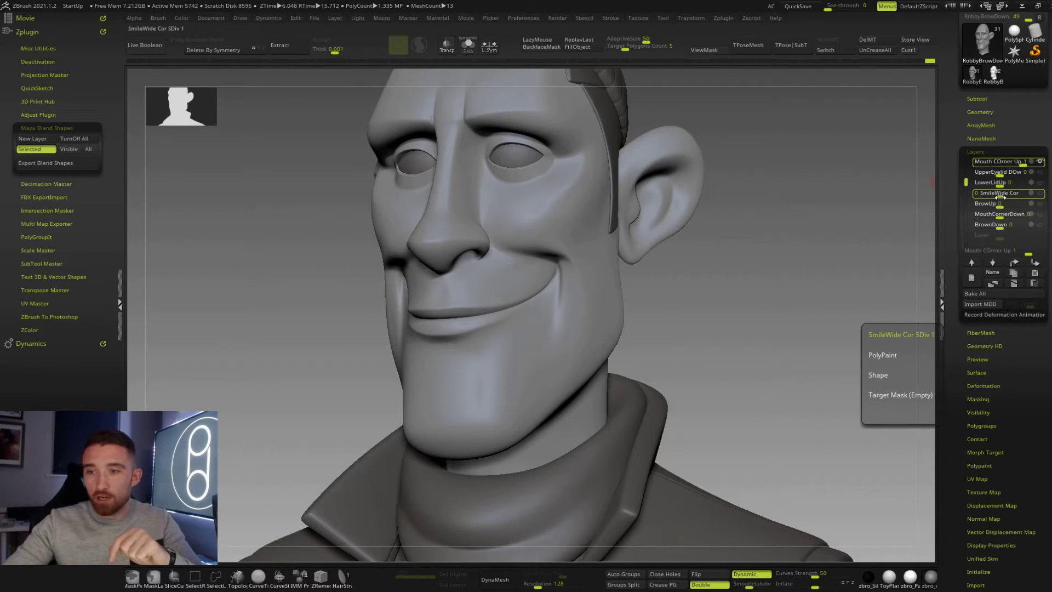
- Set the SmileWide Cor corrective layer to 1 and check the smile's cheeks and mouth corners from several angles
{"action": "left_click_drag", "start_coordinate": [1002, 197], "coordinate": [1025, 196]}
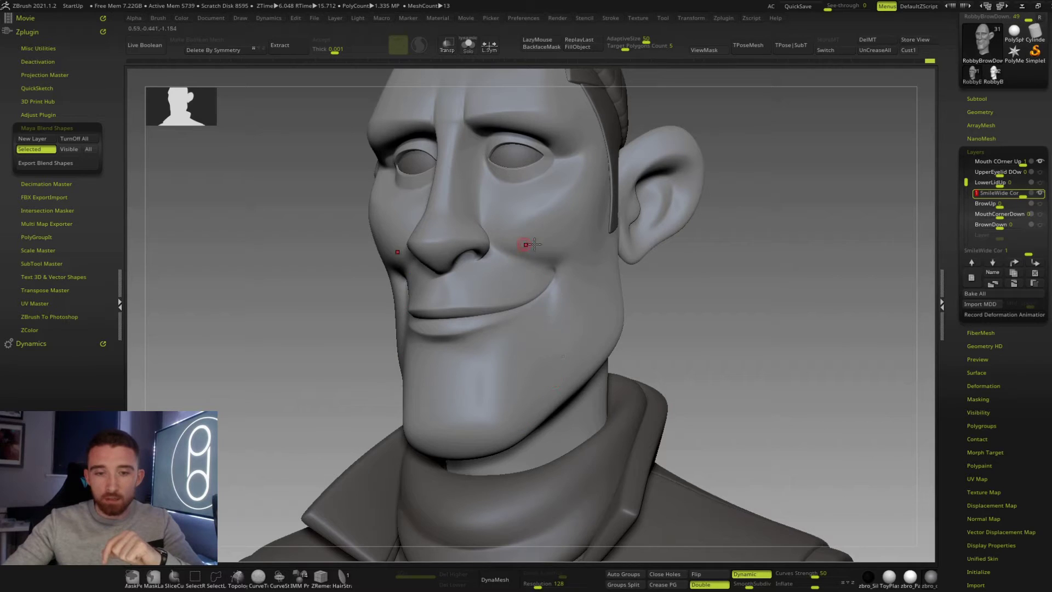
{"action": "left_click_drag", "start_coordinate": [696, 314], "coordinate": [717, 322]}
{"action": "right_click", "coordinate": [717, 321]}
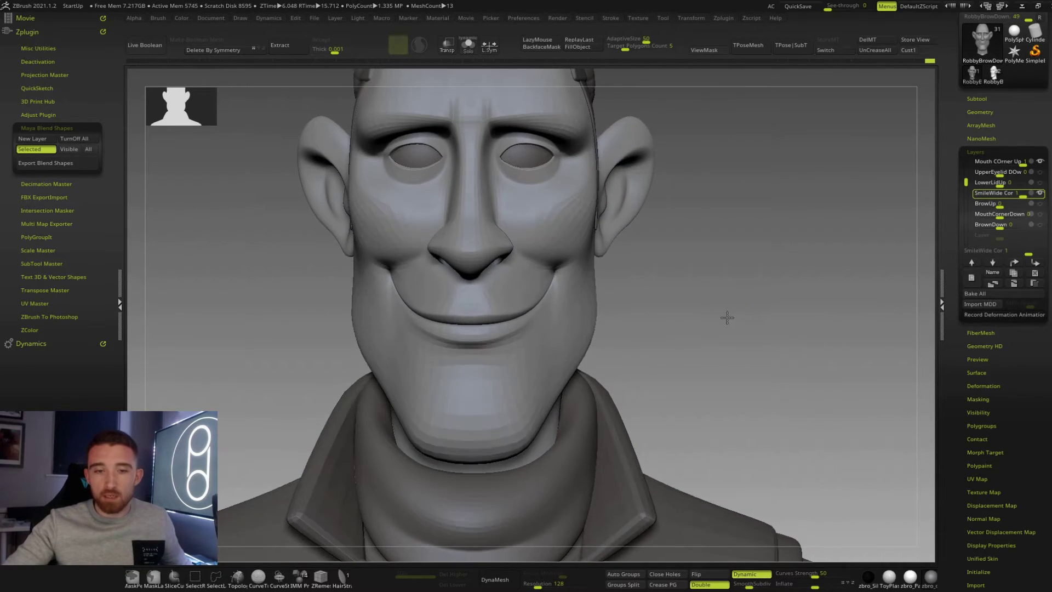
{"action": "right_click_drag", "start_coordinate": [726, 317], "coordinate": [738, 303], "text": "ctrl"}
{"action": "left_click_drag", "start_coordinate": [738, 303], "coordinate": [716, 299]}
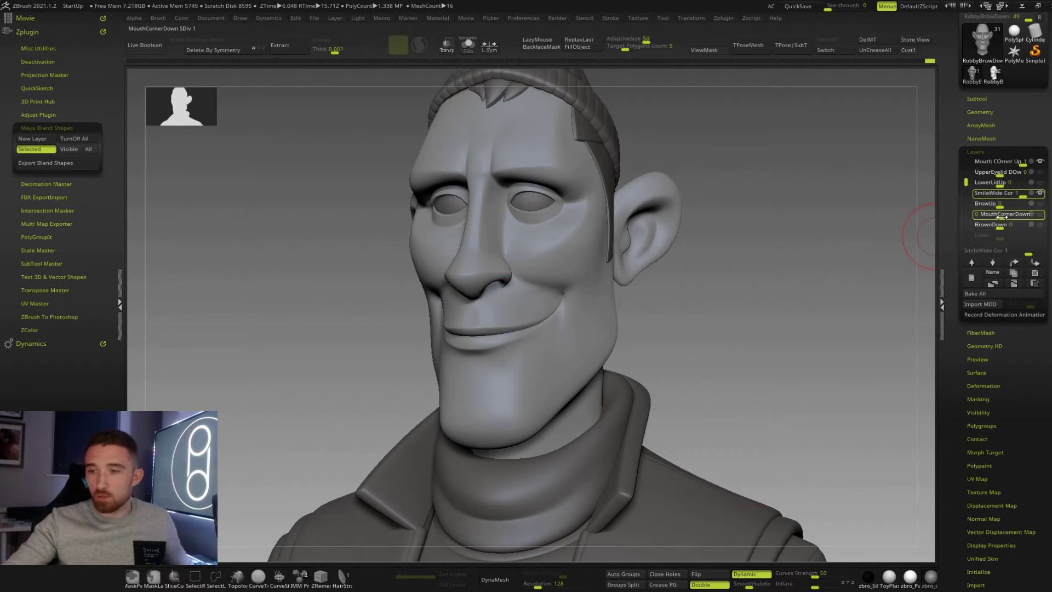
- Add a lowered brow and drooping lids to the smile by setting BrownDown and UpperEyelid Down to 1
{"action": "left_click_drag", "start_coordinate": [1005, 206], "coordinate": [1030, 228]}
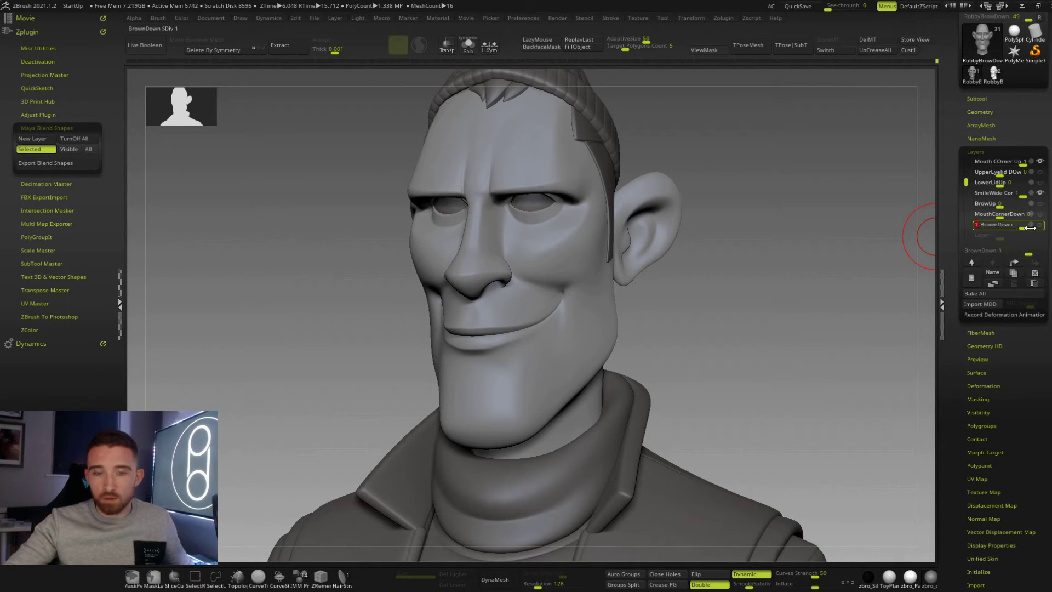
{"action": "scroll", "coordinate": [987, 187], "scroll_direction": "up", "scroll_amount": 1}
{"action": "left_click", "coordinate": [981, 183]}
{"action": "left_click_drag", "start_coordinate": [1001, 186], "coordinate": [1024, 184]}
{"action": "left_click_drag", "start_coordinate": [737, 296], "coordinate": [756, 305]}
- Try the Mouth Up layer at about 0.38 on the smiling face and return it to 0
{"action": "left_click_drag", "start_coordinate": [970, 170], "coordinate": [969, 164]}
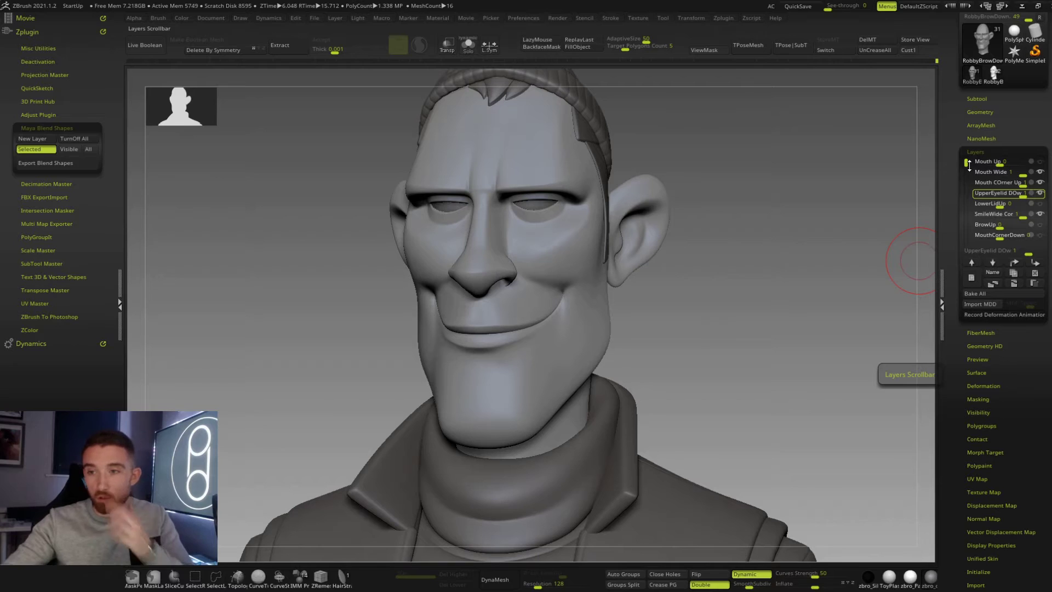
{"action": "left_click_drag", "start_coordinate": [990, 163], "coordinate": [1010, 167]}
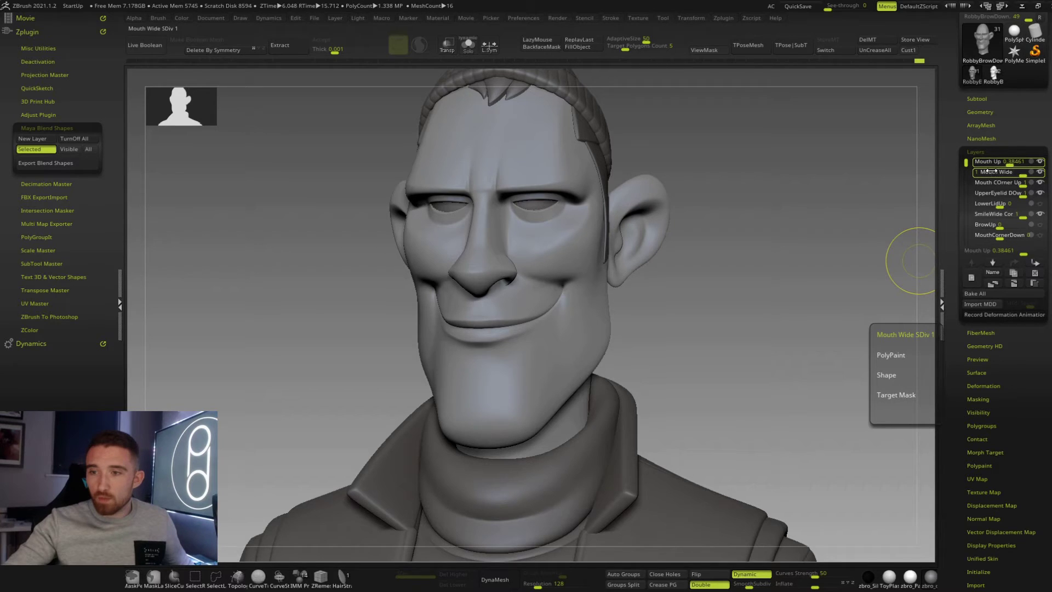
{"action": "left_click_drag", "start_coordinate": [989, 164], "coordinate": [1001, 166]}
- Soften the smile by setting the Mouth Wide and Mouth Corner Up layers to 0.87179
{"action": "left_click", "coordinate": [1023, 173]}
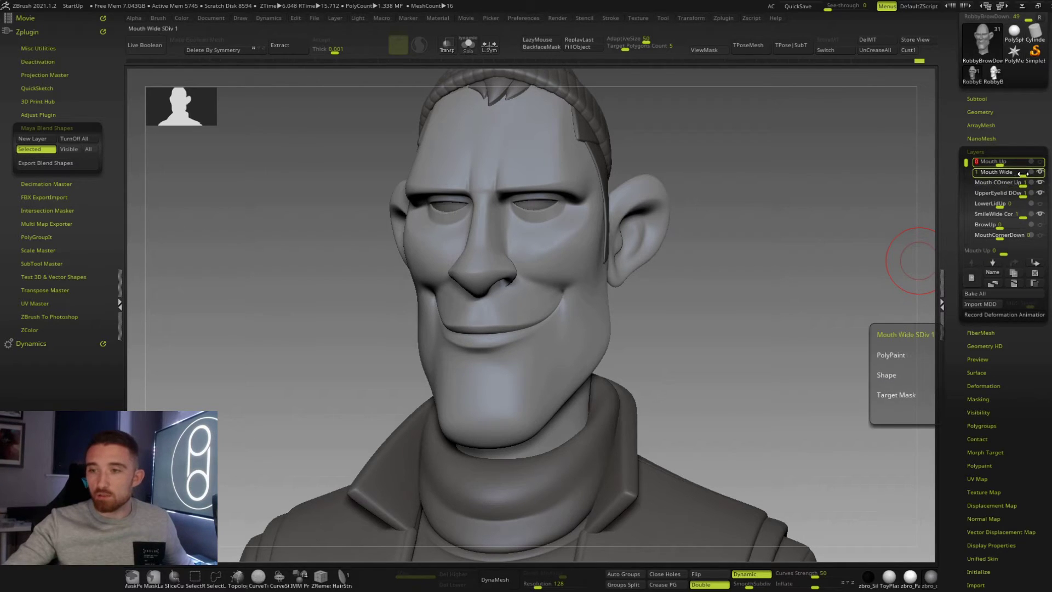
{"action": "left_click_drag", "start_coordinate": [1022, 175], "coordinate": [1021, 186]}
{"action": "left_click", "coordinate": [1019, 183]}
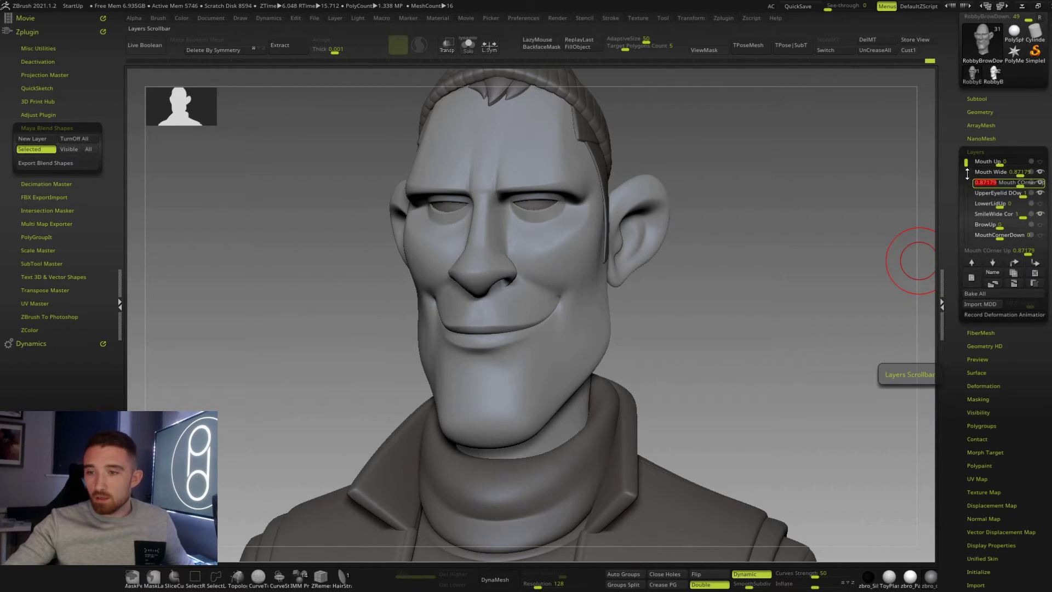
- Set the BrownDown, SmileWide Cor and UpperEyelid Down layers to 0
{"action": "left_click_drag", "start_coordinate": [968, 166], "coordinate": [969, 183]}
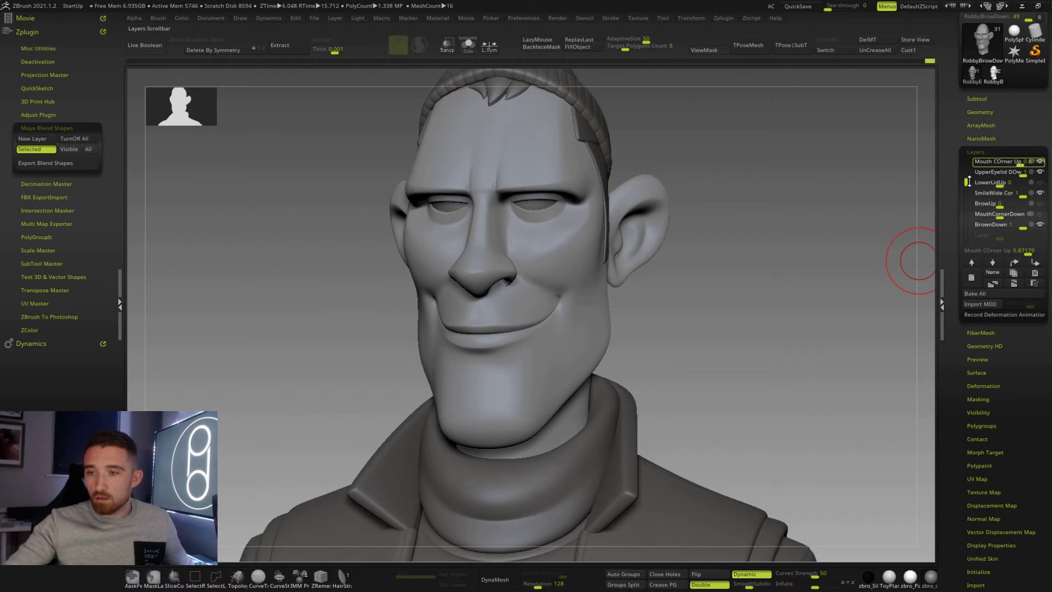
{"action": "left_click", "coordinate": [998, 214]}
{"action": "left_click", "coordinate": [1008, 225]}
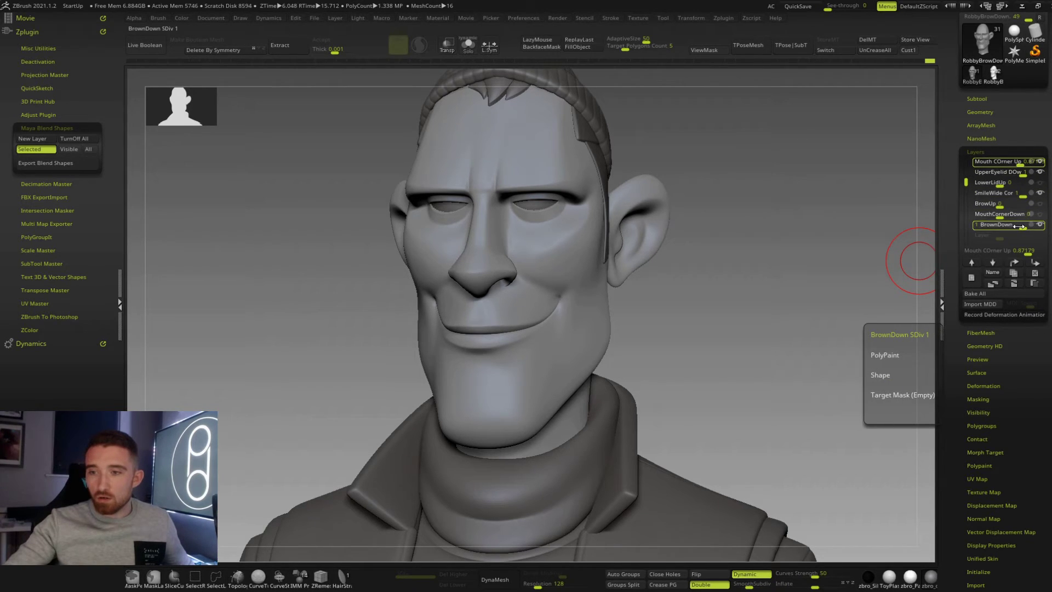
{"action": "left_click_drag", "start_coordinate": [1018, 226], "coordinate": [1000, 228]}
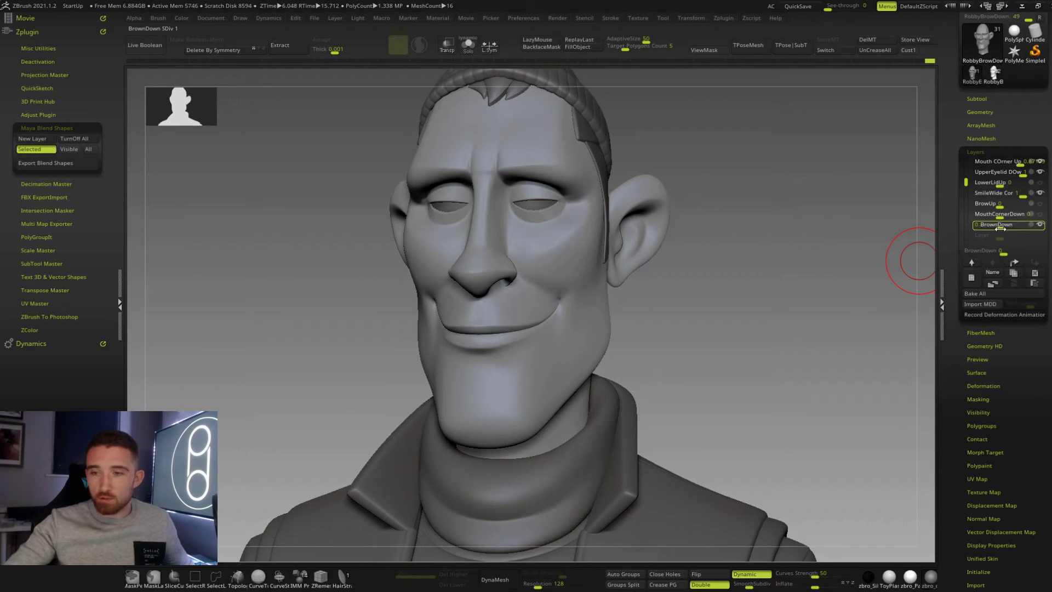
{"action": "left_click", "coordinate": [999, 194]}
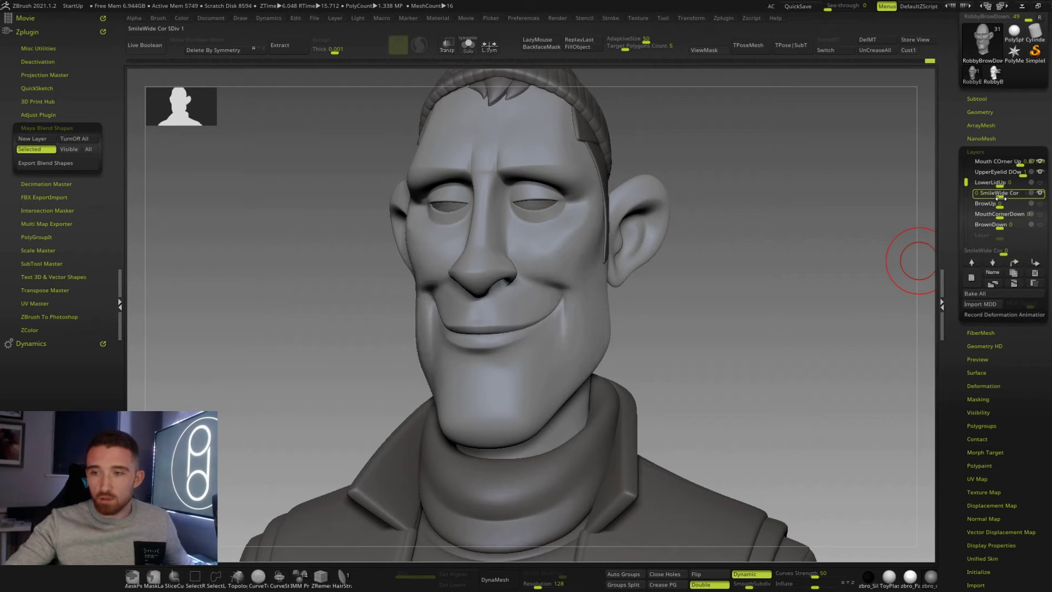
{"action": "left_click", "coordinate": [1004, 173]}
{"action": "left_click_drag", "start_coordinate": [1004, 173], "coordinate": [966, 163]}
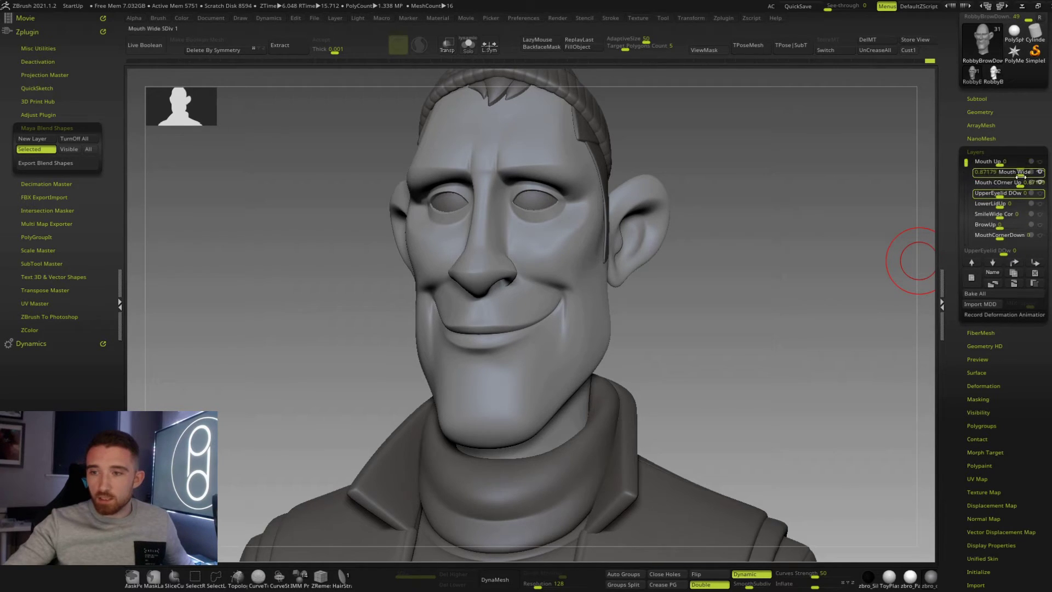
- Remove the smile by setting Mouth Corner Up to 0 and reduce Mouth Wide to 0.66666
{"action": "left_click", "coordinate": [1021, 182]}
{"action": "mouse_move", "coordinate": [1021, 182]}
{"action": "left_mouse_down"}
{"action": "mouse_move", "coordinate": [1002, 174]}
{"action": "mouse_move", "coordinate": [1018, 173]}
{"action": "left_mouse_up"}
{"action": "left_click", "coordinate": [1019, 172]}
{"action": "left_click", "coordinate": [1000, 184]}
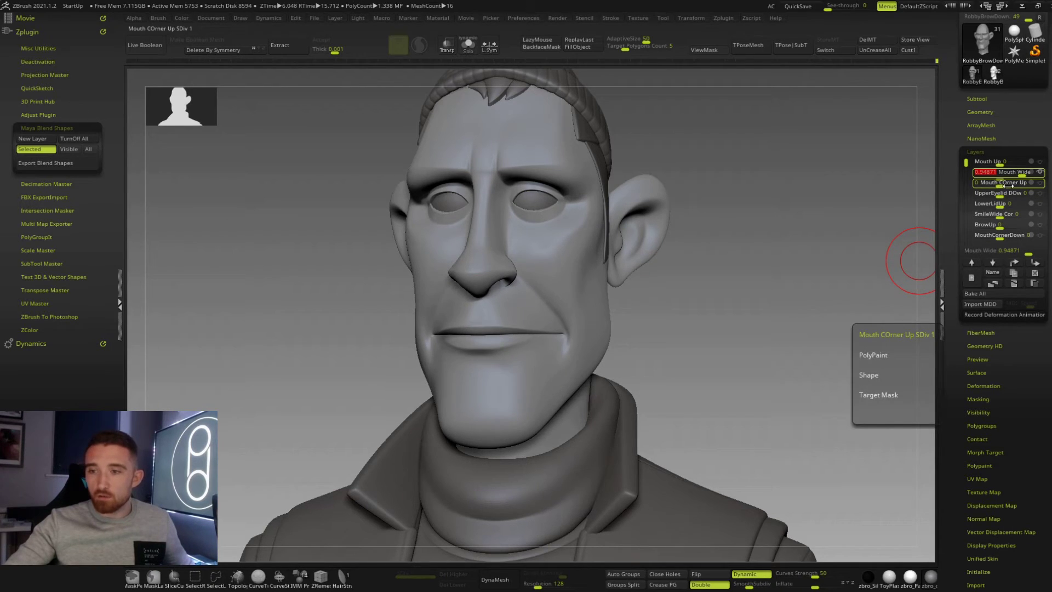
{"action": "left_click", "coordinate": [1014, 174]}
{"action": "left_click_drag", "start_coordinate": [1021, 175], "coordinate": [970, 179]}
- Turn the mouth into a frown by setting the MouthCornerDown layer to 0.43589
{"action": "left_click", "coordinate": [994, 203]}
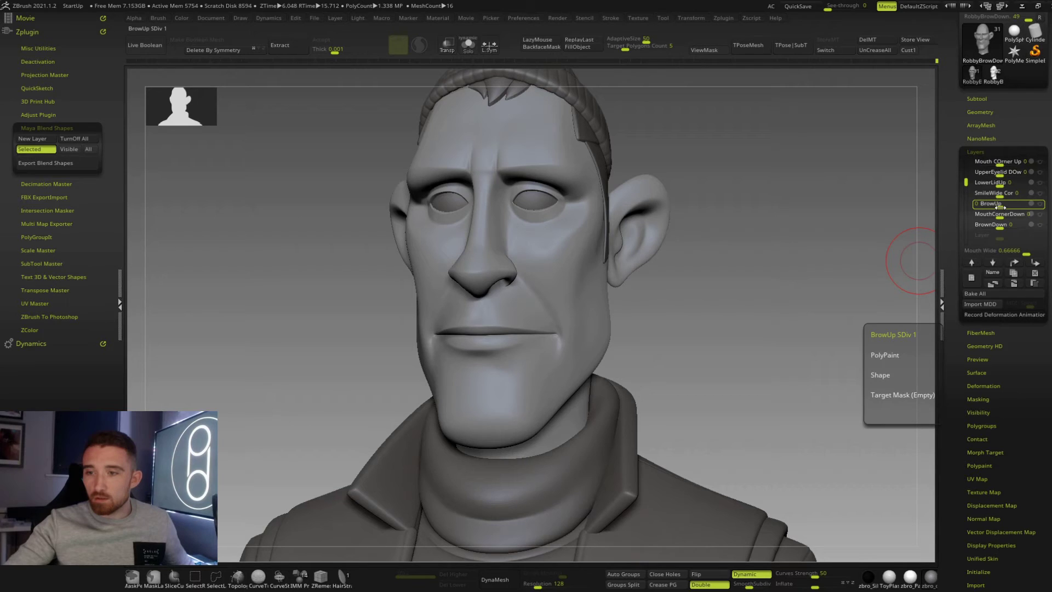
{"action": "left_click", "coordinate": [1000, 213]}
{"action": "left_click_drag", "start_coordinate": [1001, 213], "coordinate": [1013, 215]}
{"action": "left_click_drag", "start_coordinate": [967, 181], "coordinate": [965, 177]}
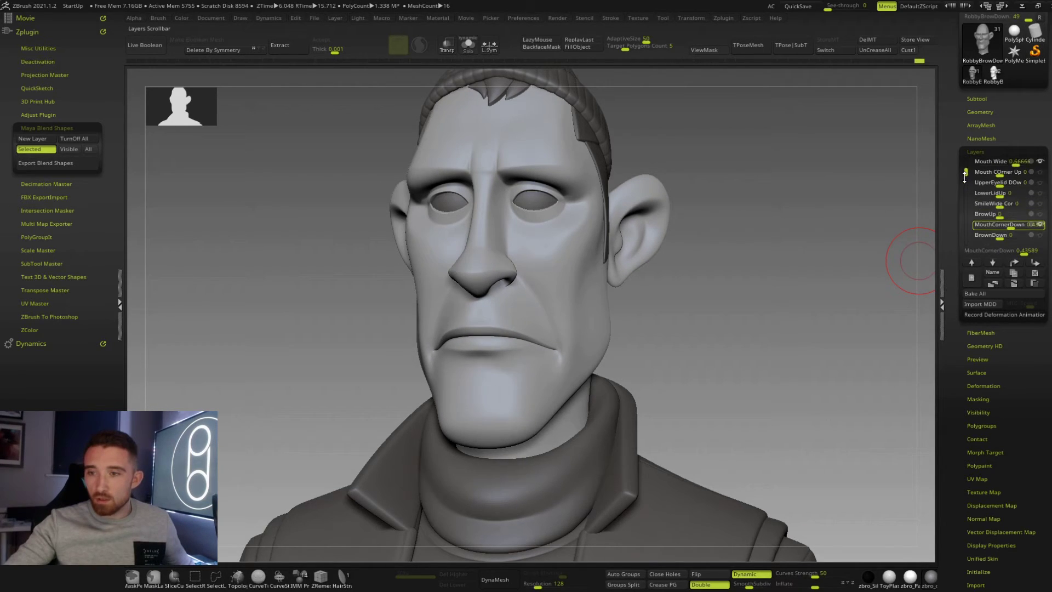
- Shape the sad eyes and brows with BrowUp at 0.46153, UpperEyelid Down at 0.23076 and LowerLidUp at 0.33333
{"action": "left_click", "coordinate": [999, 206]}
{"action": "left_click_drag", "start_coordinate": [997, 215], "coordinate": [1003, 184]}
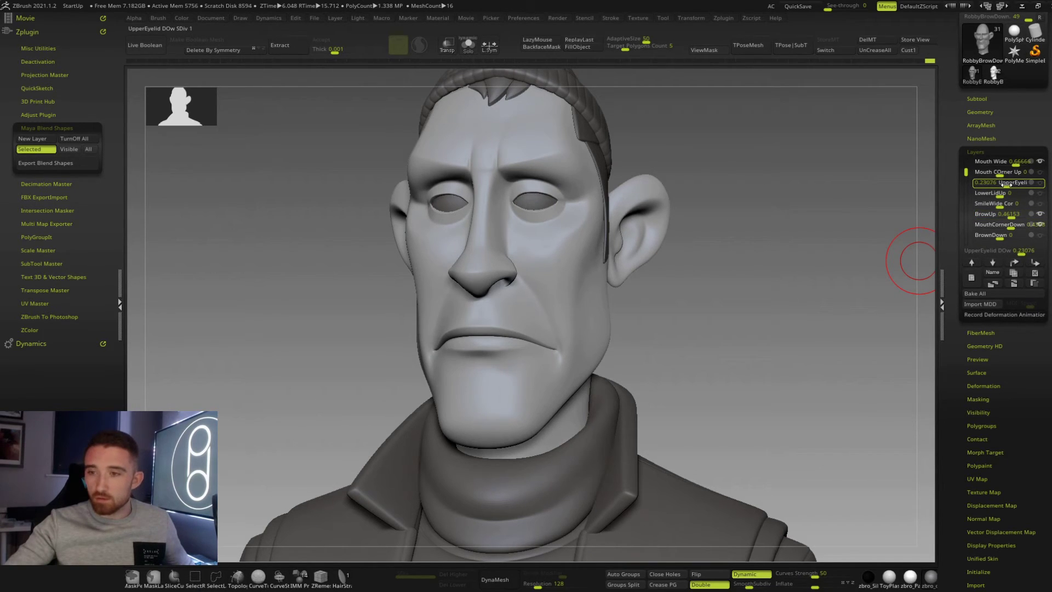
{"action": "left_click_drag", "start_coordinate": [1000, 194], "coordinate": [1002, 195]}
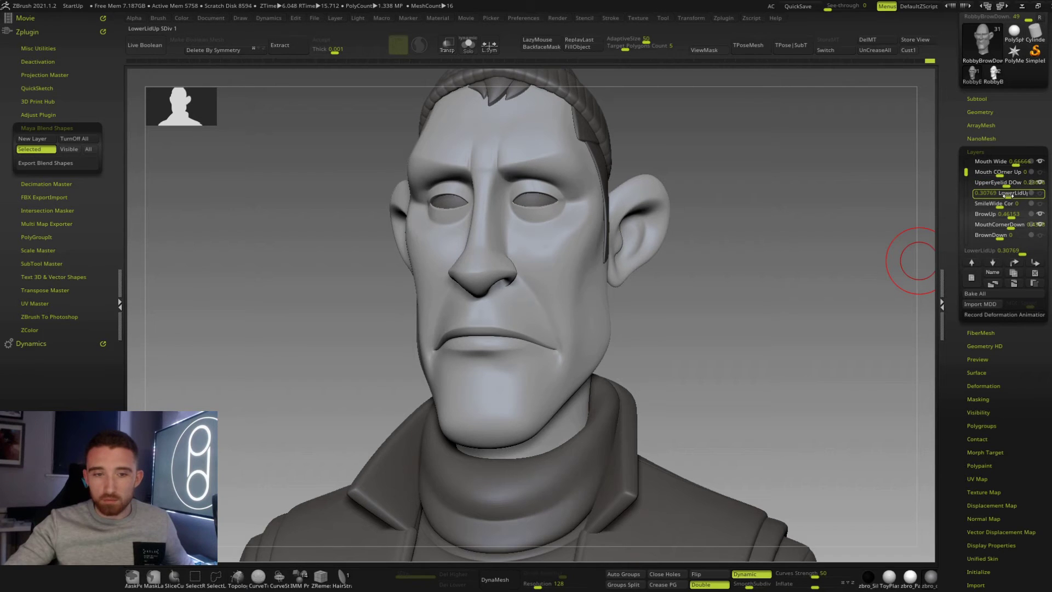
{"action": "left_click_drag", "start_coordinate": [918, 260], "coordinate": [746, 251]}
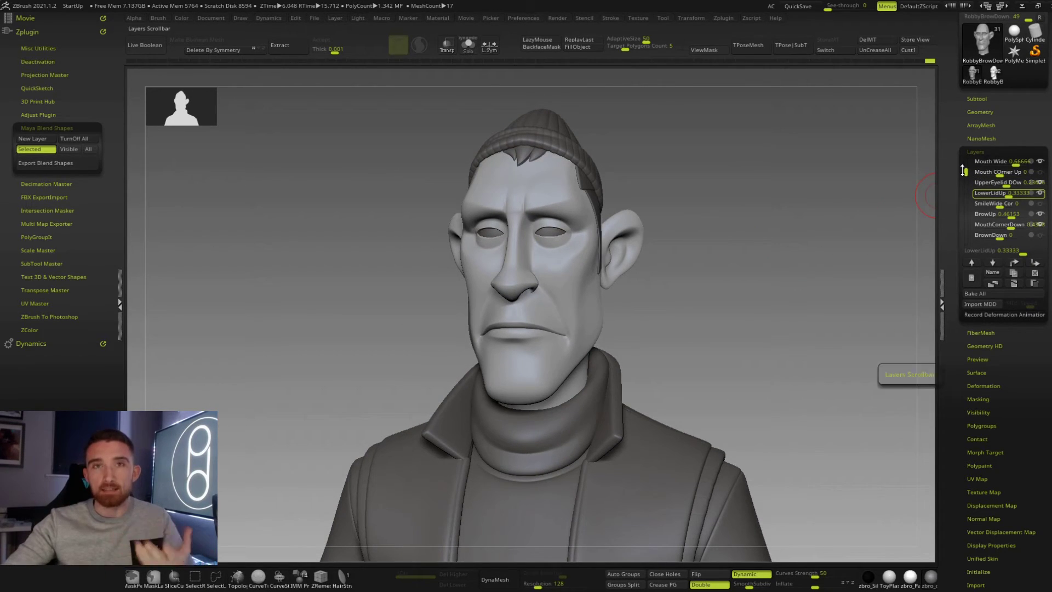
- Set the Mouth Wide, UpperEyelid Down and LowerLidUp layers back to 0
{"action": "mouse_move", "coordinate": [1010, 185]}
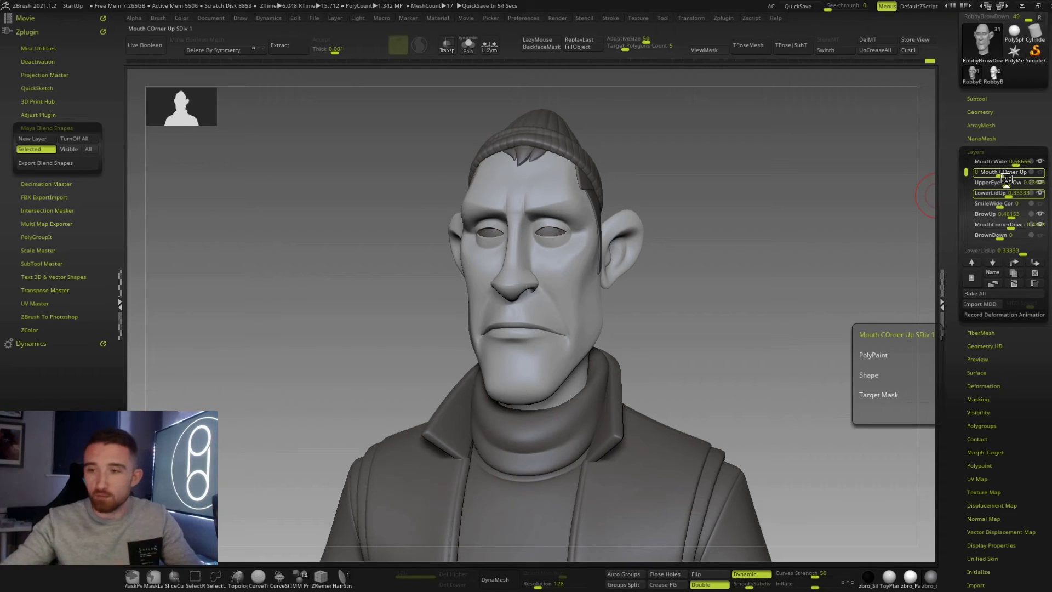
{"action": "left_click", "coordinate": [1008, 162]}
{"action": "left_click_drag", "start_coordinate": [1008, 164], "coordinate": [981, 163]}
{"action": "left_click", "coordinate": [1011, 174]}
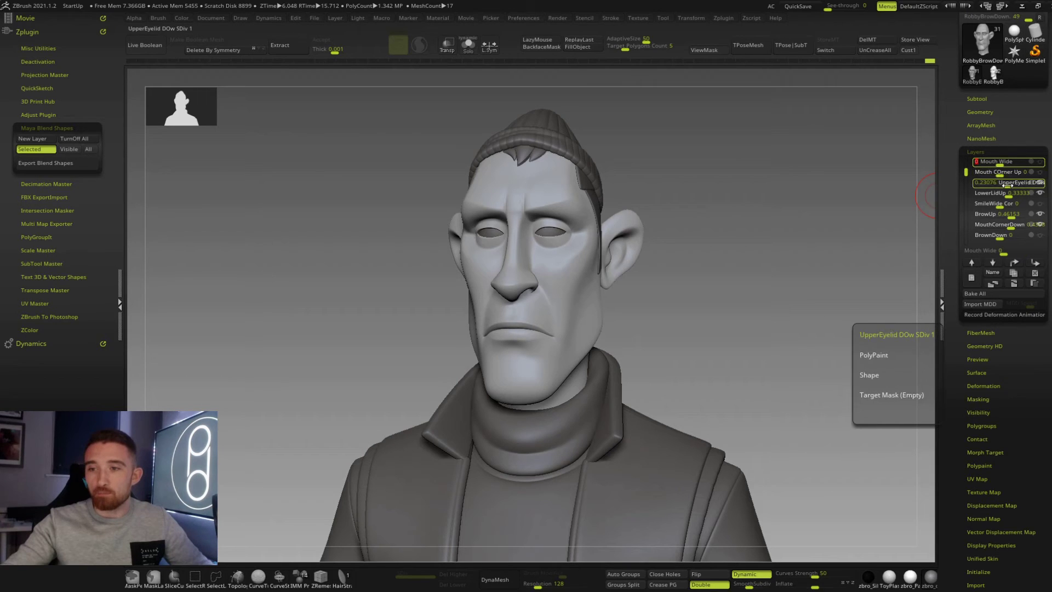
{"action": "left_click", "coordinate": [1003, 185]}
{"action": "type", "text": "0"}
{"action": "key", "text": "Return"}
{"action": "left_click_drag", "start_coordinate": [1009, 196], "coordinate": [981, 196]}
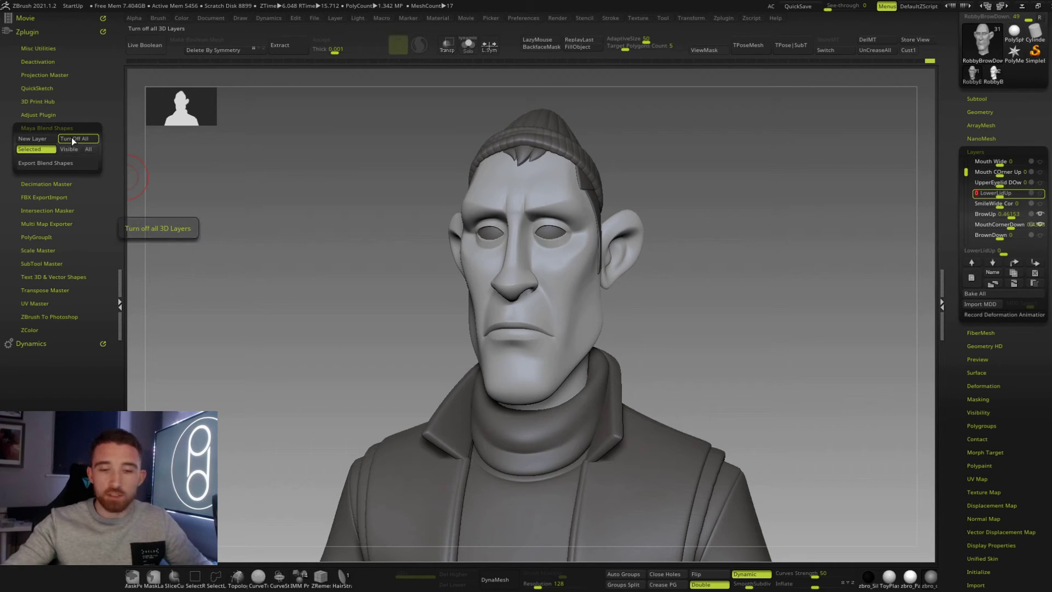
- Turn off all 3D layers at once and view the neutral face from the front
{"action": "left_click", "coordinate": [72, 140]}
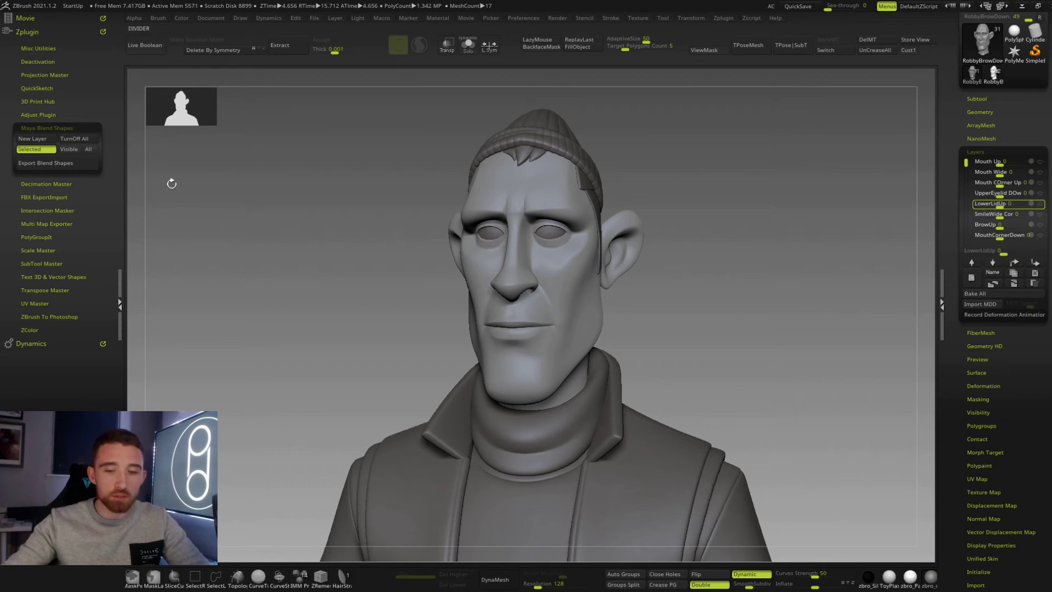
{"action": "right_click", "coordinate": [689, 282]}
{"action": "left_click_drag", "start_coordinate": [690, 282], "coordinate": [691, 282]}
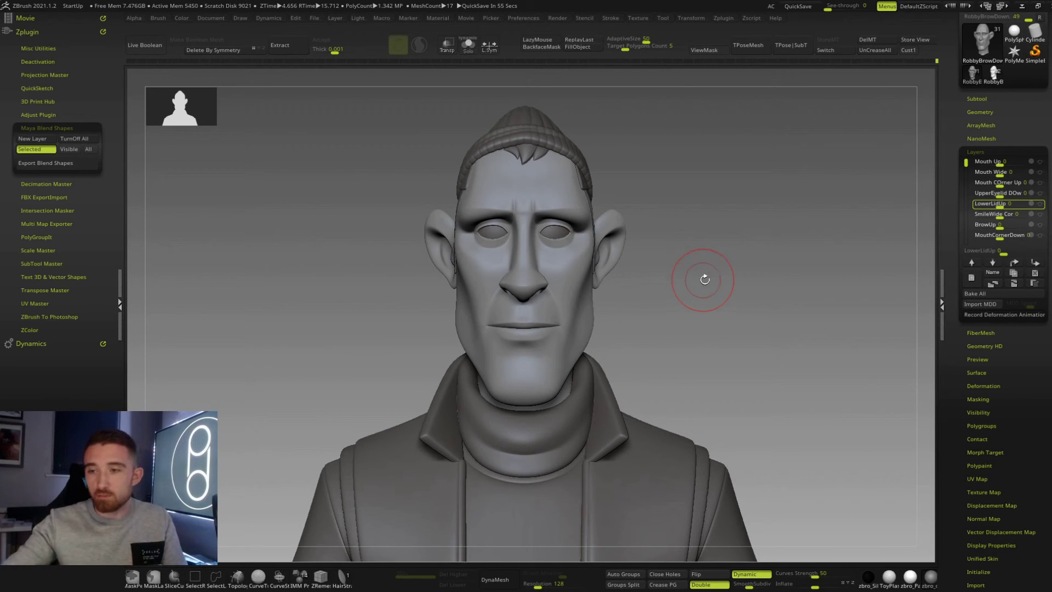
- Create a soft smile by partly raising Mouth Corner Up and setting Mouth Wide to 0.71794
{"action": "left_click", "coordinate": [998, 183]}
{"action": "left_click_drag", "start_coordinate": [1001, 186], "coordinate": [966, 172]}
{"action": "left_click", "coordinate": [998, 172]}
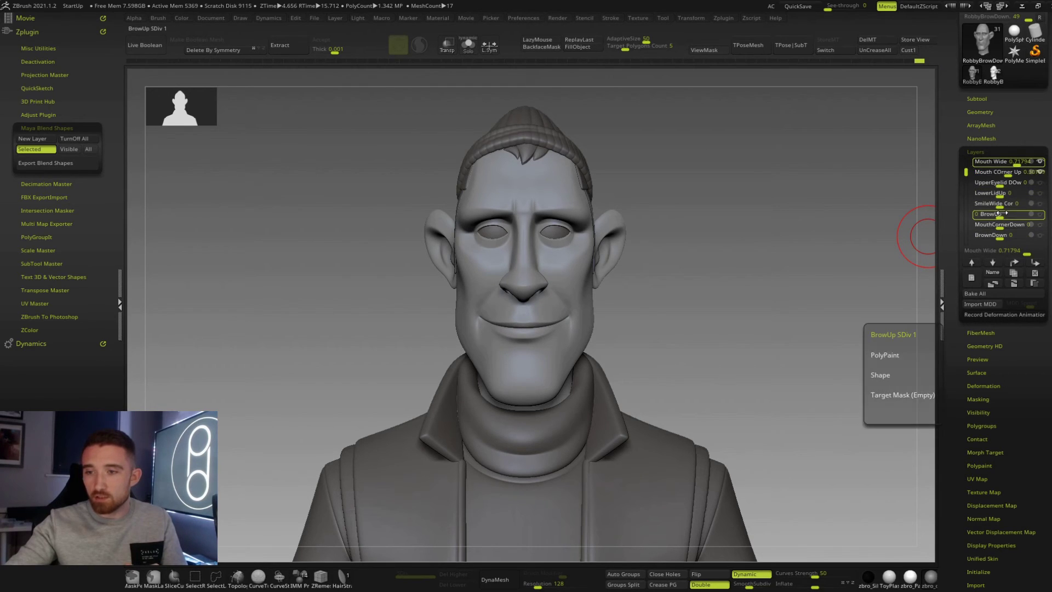
- Complete the smiling expression by setting BrowUp to 0.71794 and LowerLidUp to 0.43589, checking it in a three-quarter view
{"action": "scroll", "coordinate": [1004, 214], "scroll_direction": "down", "scroll_amount": 1}
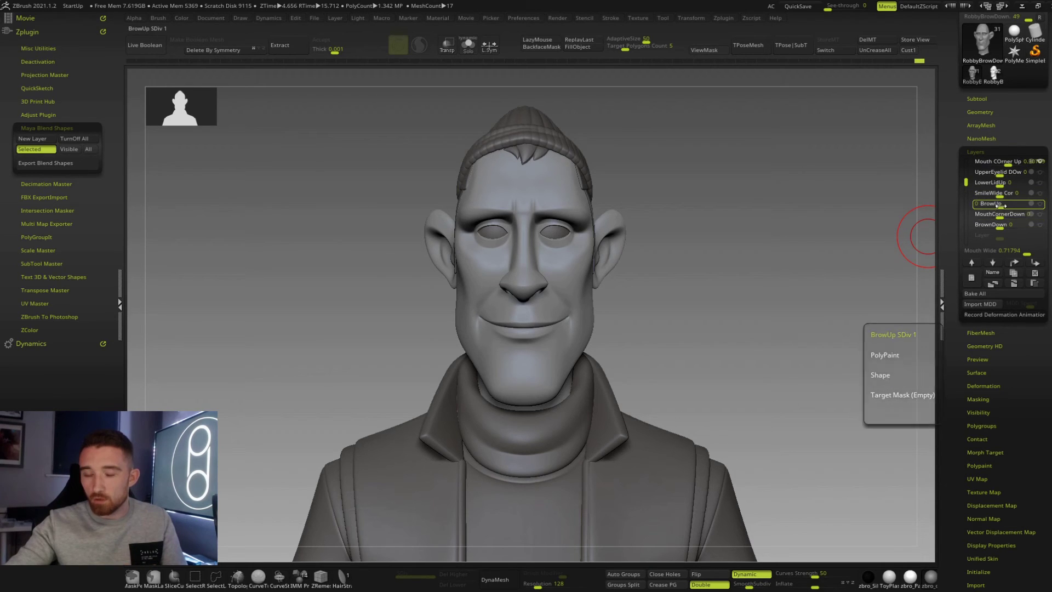
{"action": "left_click_drag", "start_coordinate": [998, 206], "coordinate": [1018, 206]}
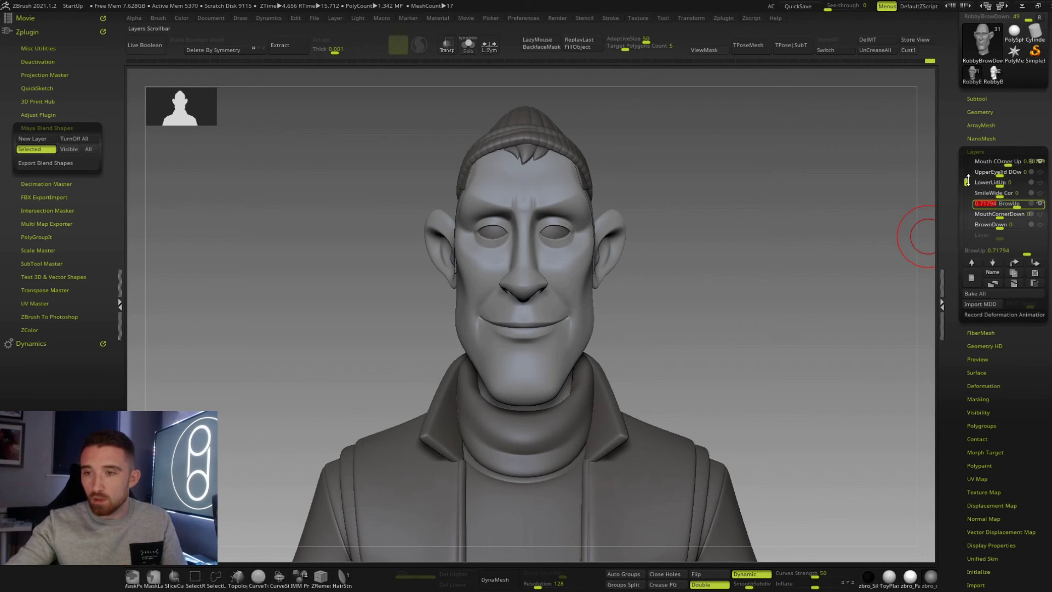
{"action": "left_click_drag", "start_coordinate": [966, 180], "coordinate": [965, 164]}
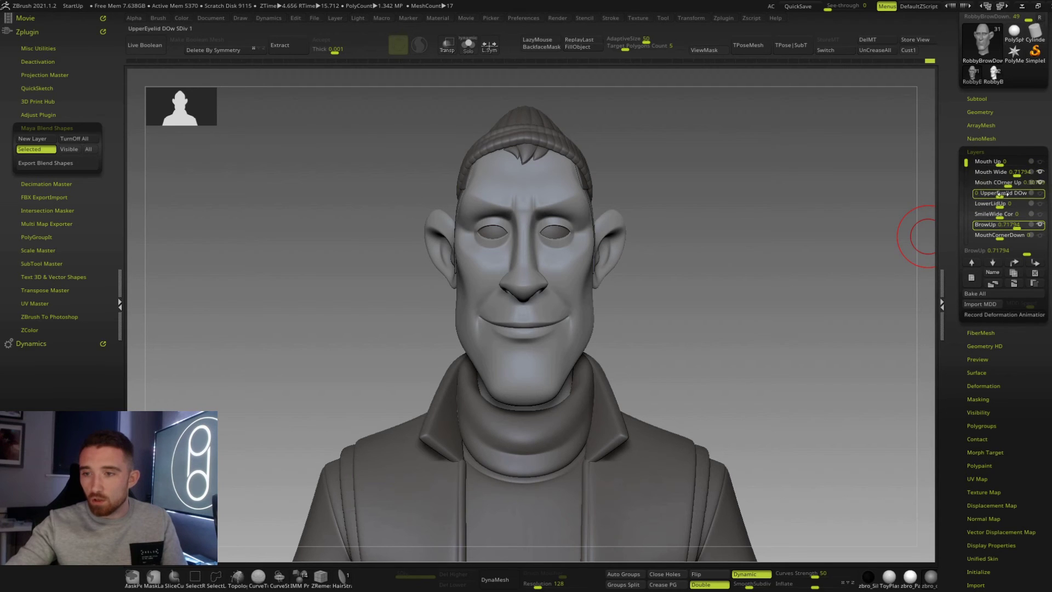
{"action": "mouse_move", "coordinate": [1003, 195]}
{"action": "left_mouse_down"}
{"action": "mouse_move", "coordinate": [993, 195]}
{"action": "mouse_move", "coordinate": [1014, 205]}
{"action": "left_mouse_up"}
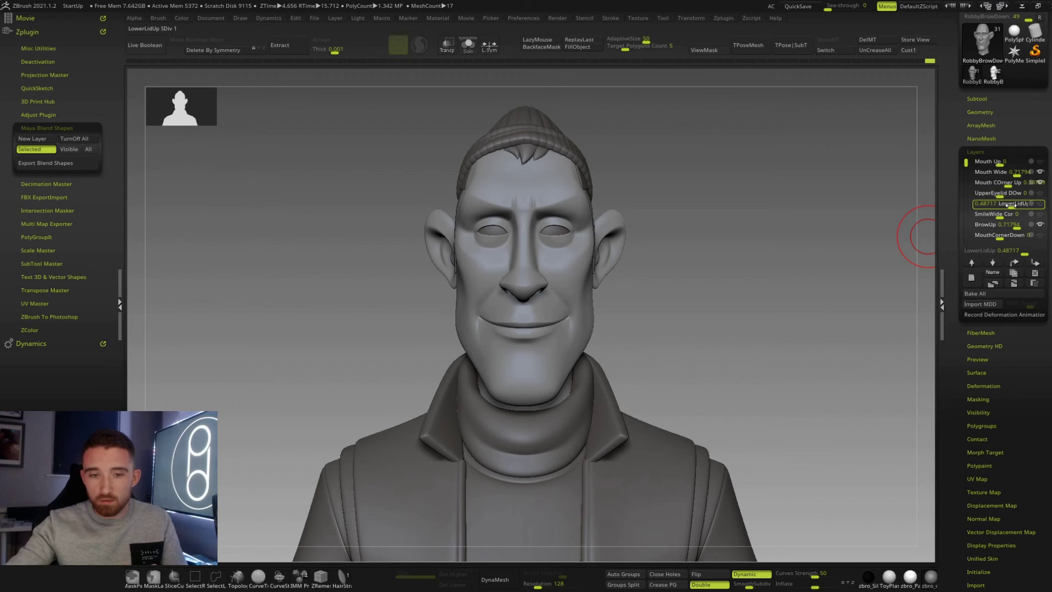
{"action": "left_click_drag", "start_coordinate": [791, 277], "coordinate": [780, 281]}
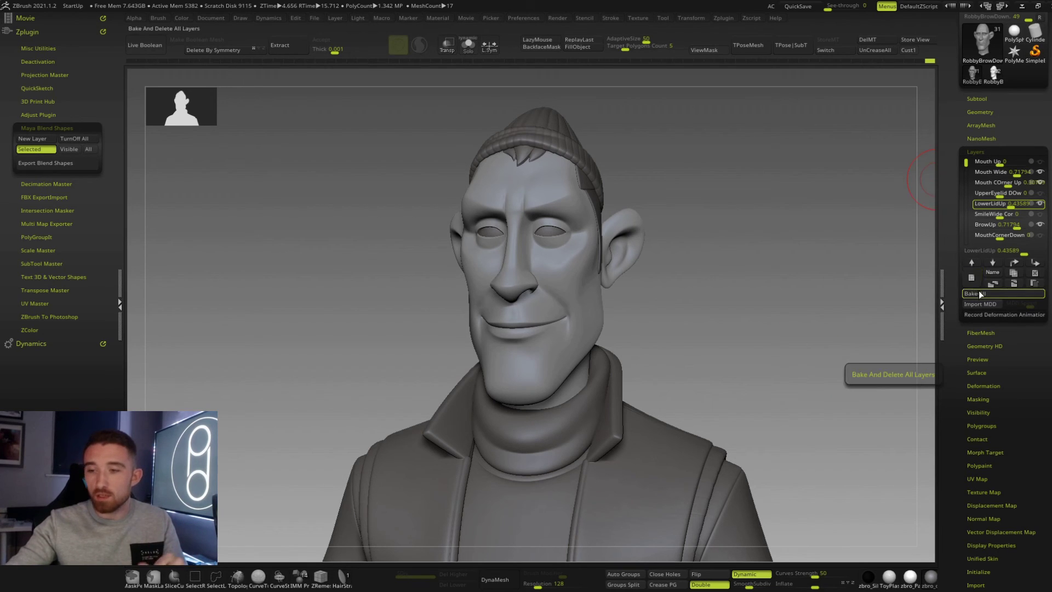
{"action": "left_click_drag", "start_coordinate": [650, 316], "coordinate": [639, 318]}
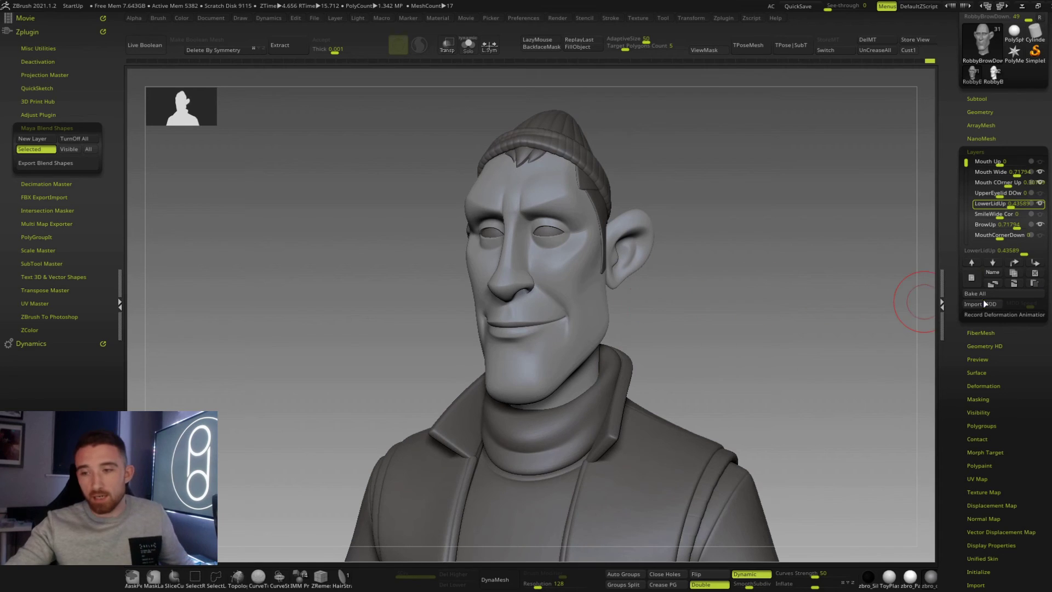
{"action": "left_click_drag", "start_coordinate": [768, 304], "coordinate": [783, 306]}
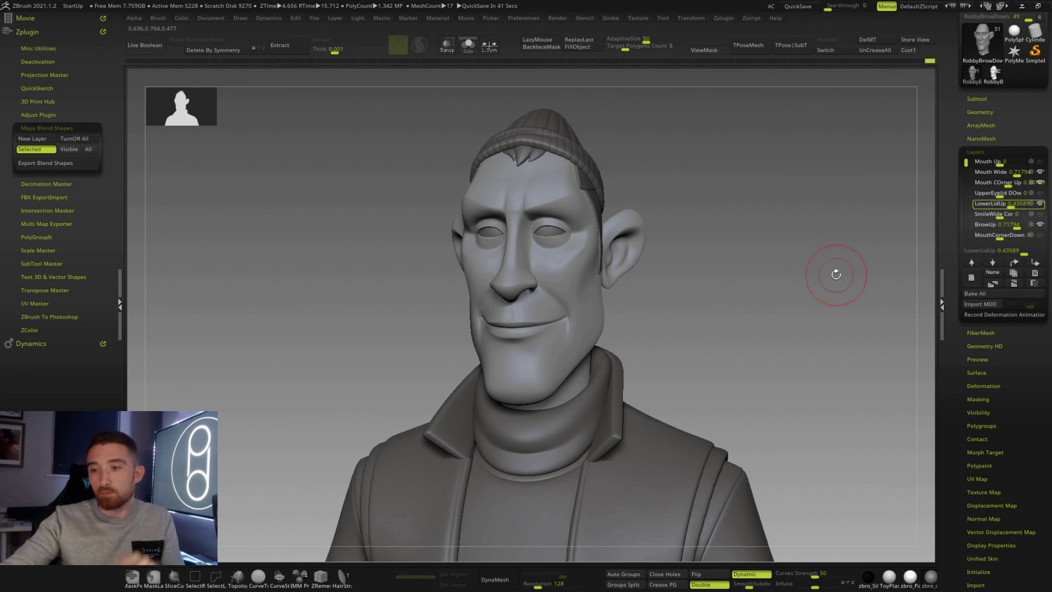
- Bake all layers of the smiling expression into the head mesh
{"action": "left_click", "coordinate": [981, 294]}
{"action": "mouse_move", "coordinate": [706, 344]}
{"action": "left_mouse_down"}
{"action": "mouse_move", "coordinate": [696, 324]}
{"action": "mouse_move", "coordinate": [683, 327]}
{"action": "left_mouse_up"}
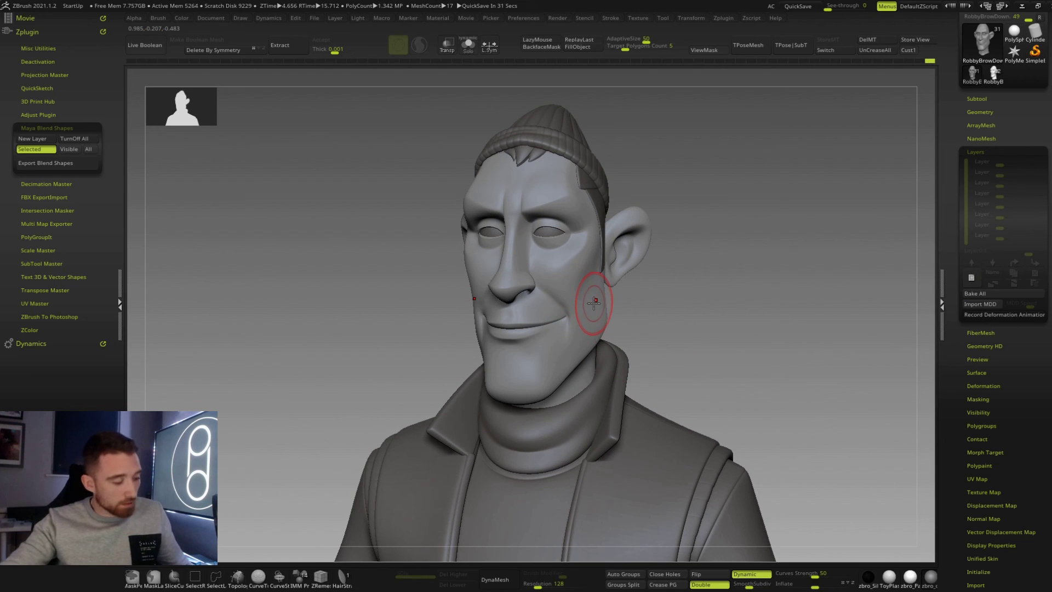
- Subdivide the baked head three times to subdivision level 4 and check the smile in a three-quarter view
{"action": "key", "text": "ctrl+d"}
{"action": "key", "text": "ctrl+d"}
{"action": "key", "text": "ctrl+d"}
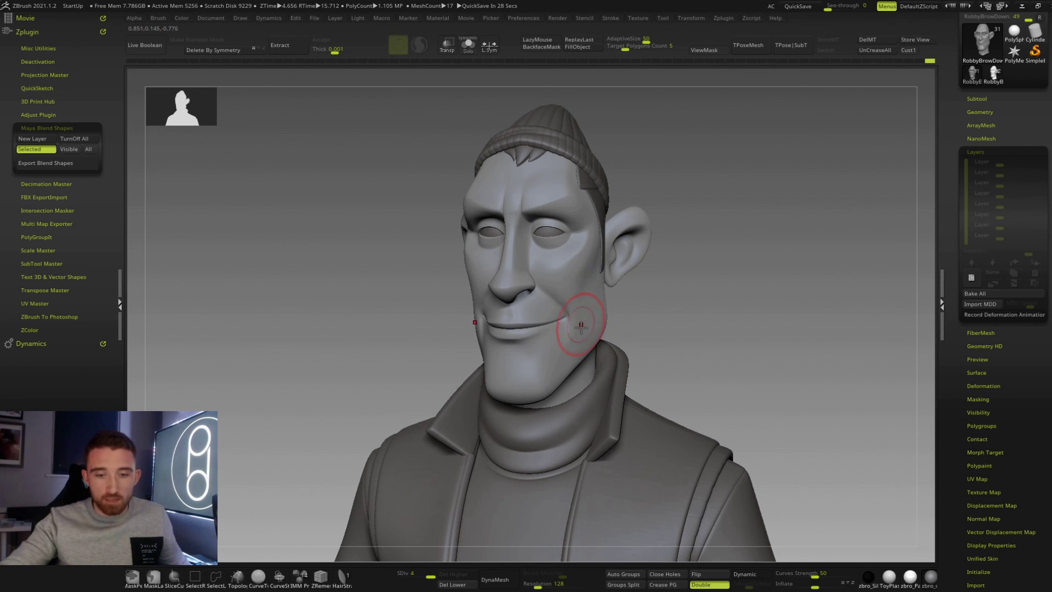
{"action": "mouse_move", "coordinate": [553, 308]}
{"action": "right_mouse_down", "text": "shift"}
{"action": "mouse_move", "coordinate": [583, 321]}
{"action": "mouse_move", "coordinate": [564, 312]}
{"action": "mouse_move", "coordinate": [565, 281]}
{"action": "right_mouse_up", "text": "shift"}
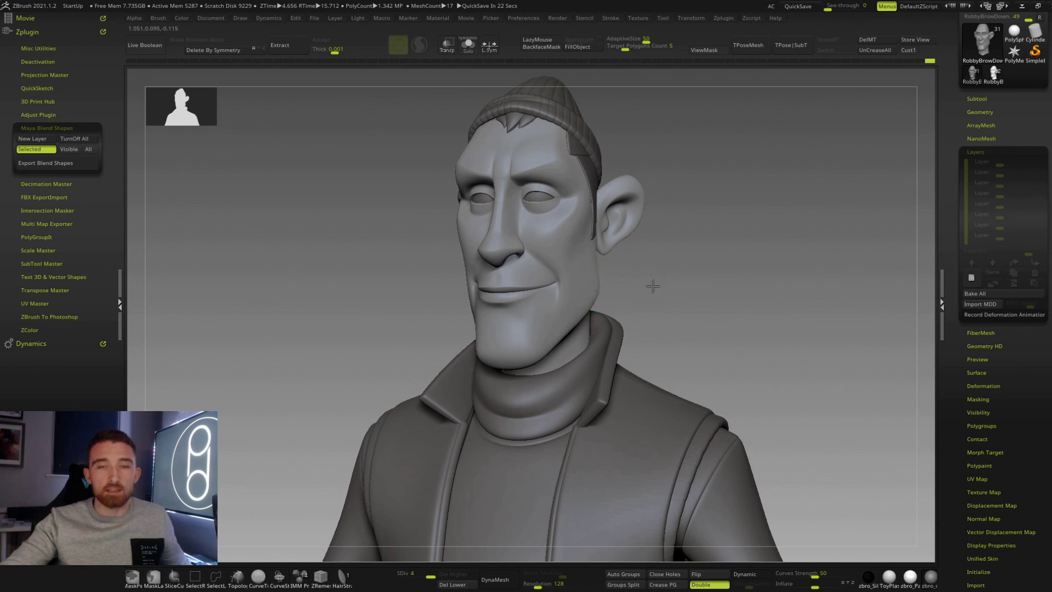
{"action": "right_click_drag", "start_coordinate": [652, 285], "coordinate": [674, 302]}
{"action": "right_click", "coordinate": [659, 265]}
{"action": "right_click", "coordinate": [680, 297]}
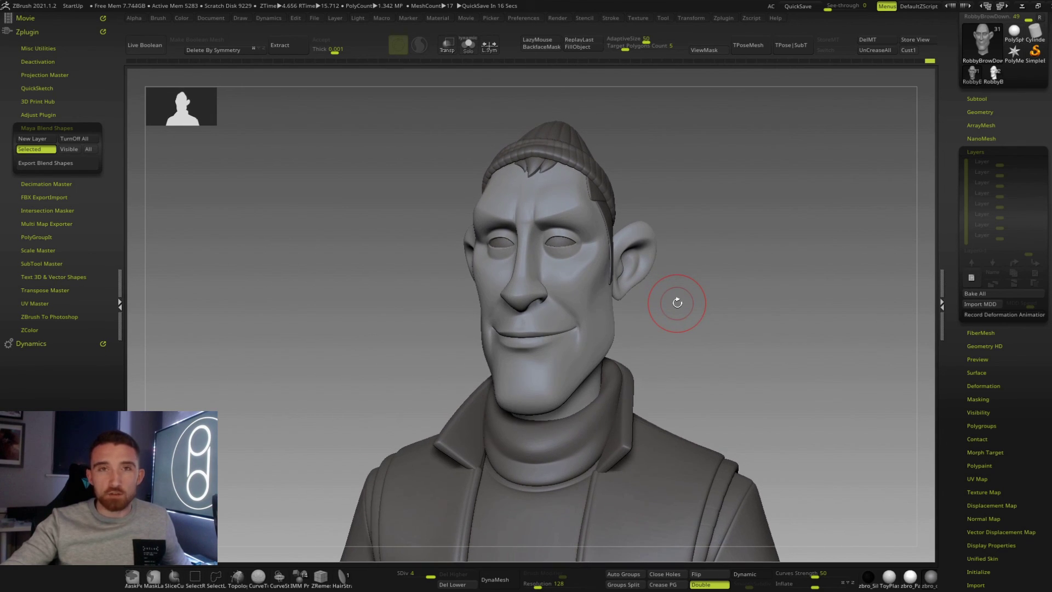